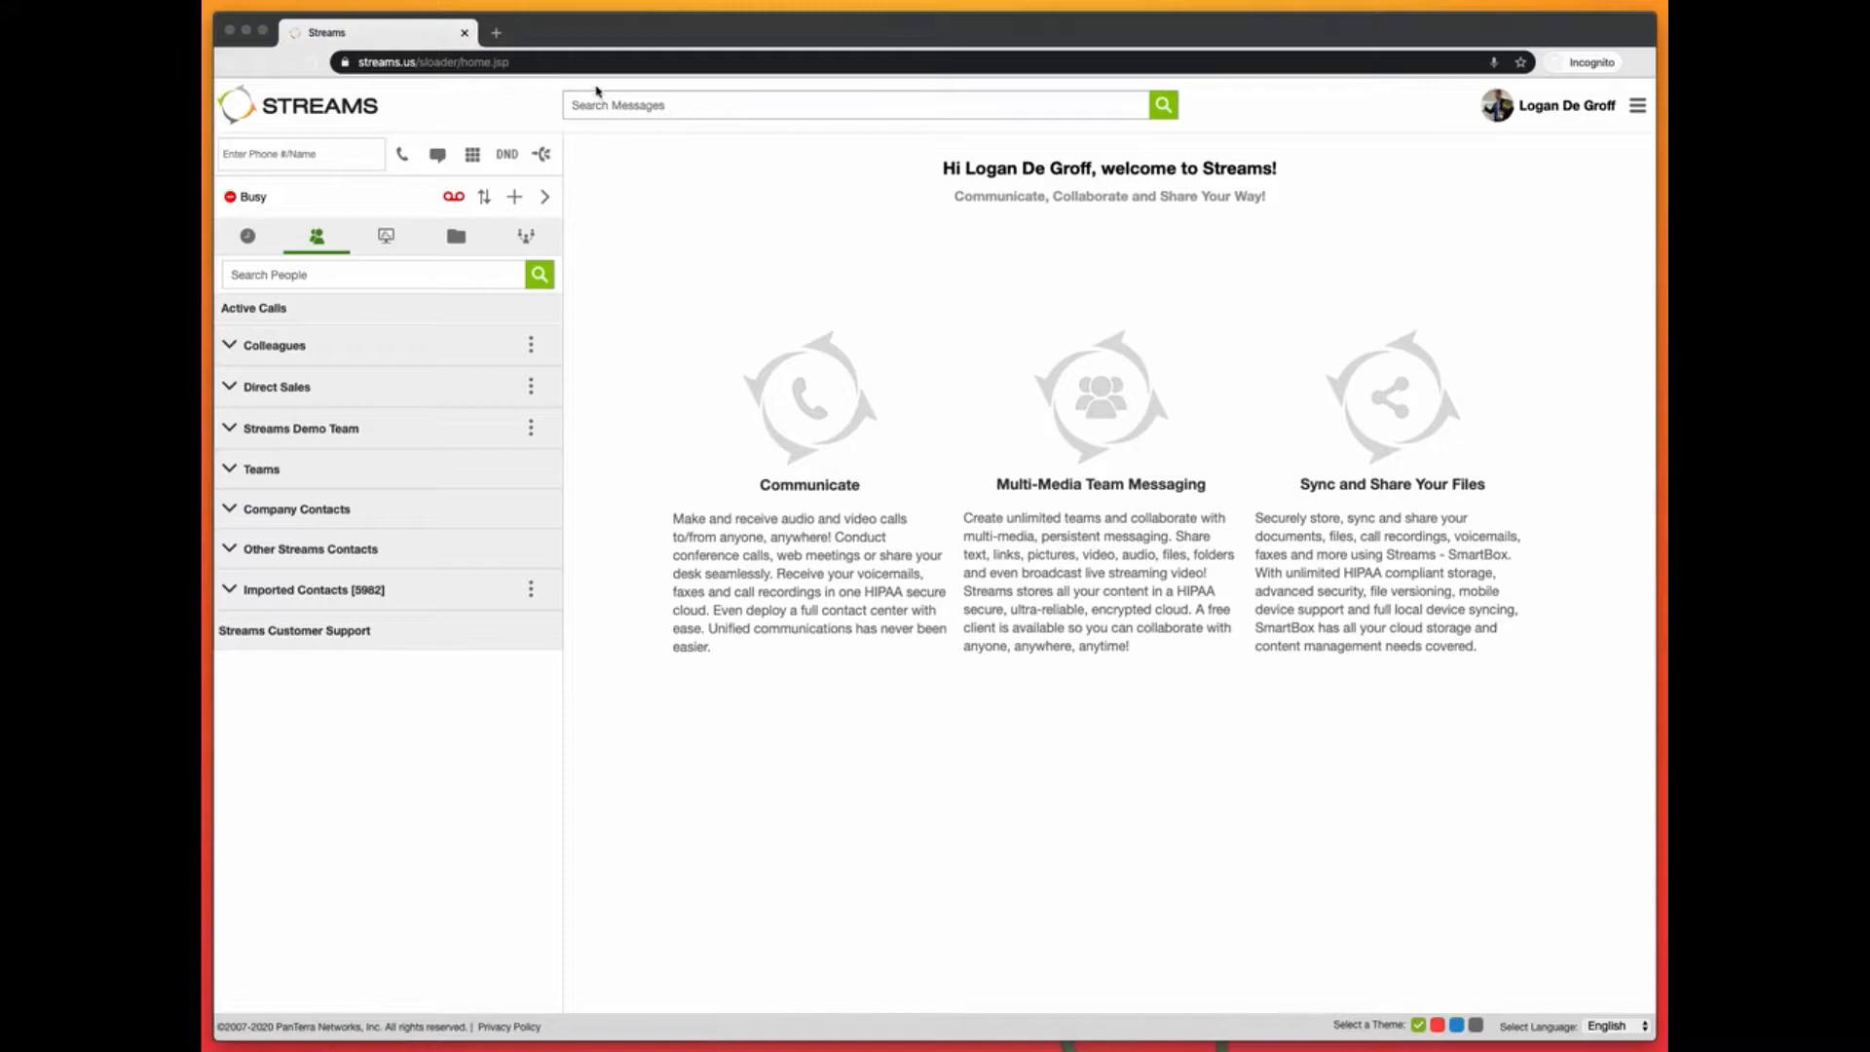
Step: Open Settings from the account menu and expand Call Routing to list dial plans like DAILY
{"action": "left_click", "coordinate": [845, 321]}
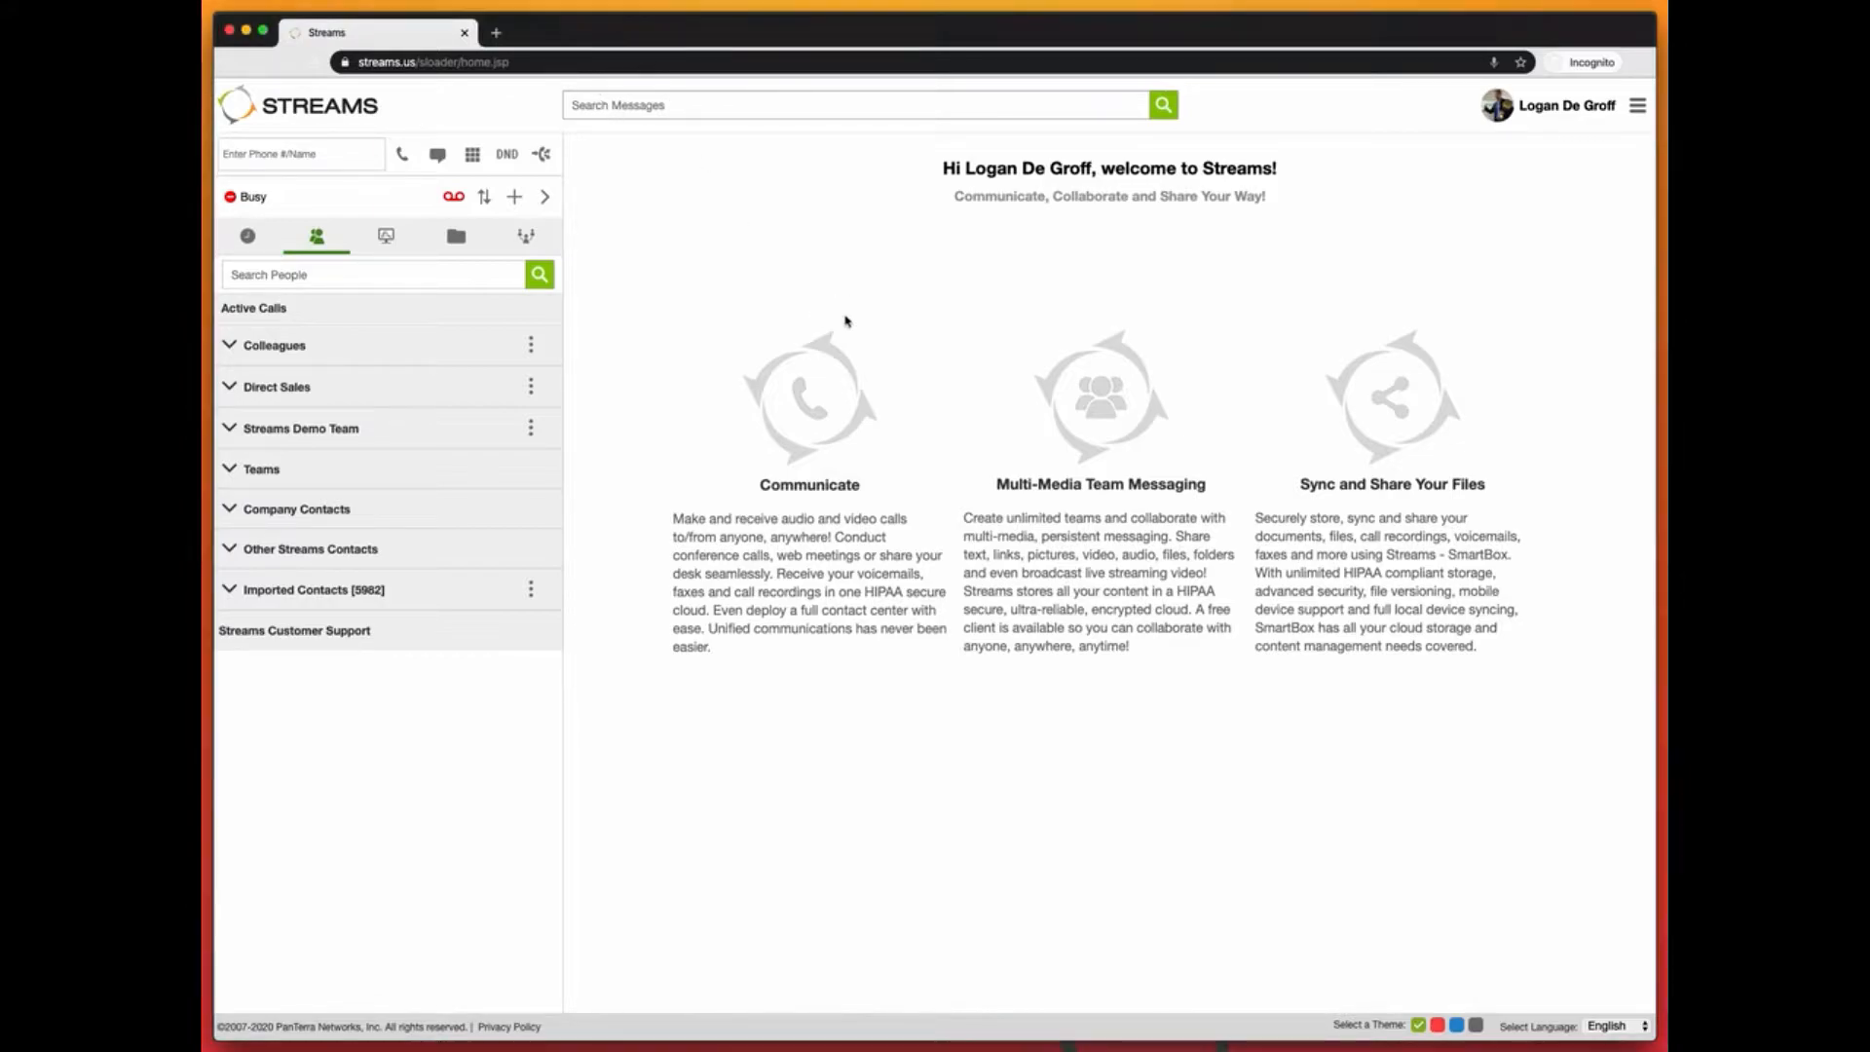
{"action": "left_click", "coordinate": [1641, 110]}
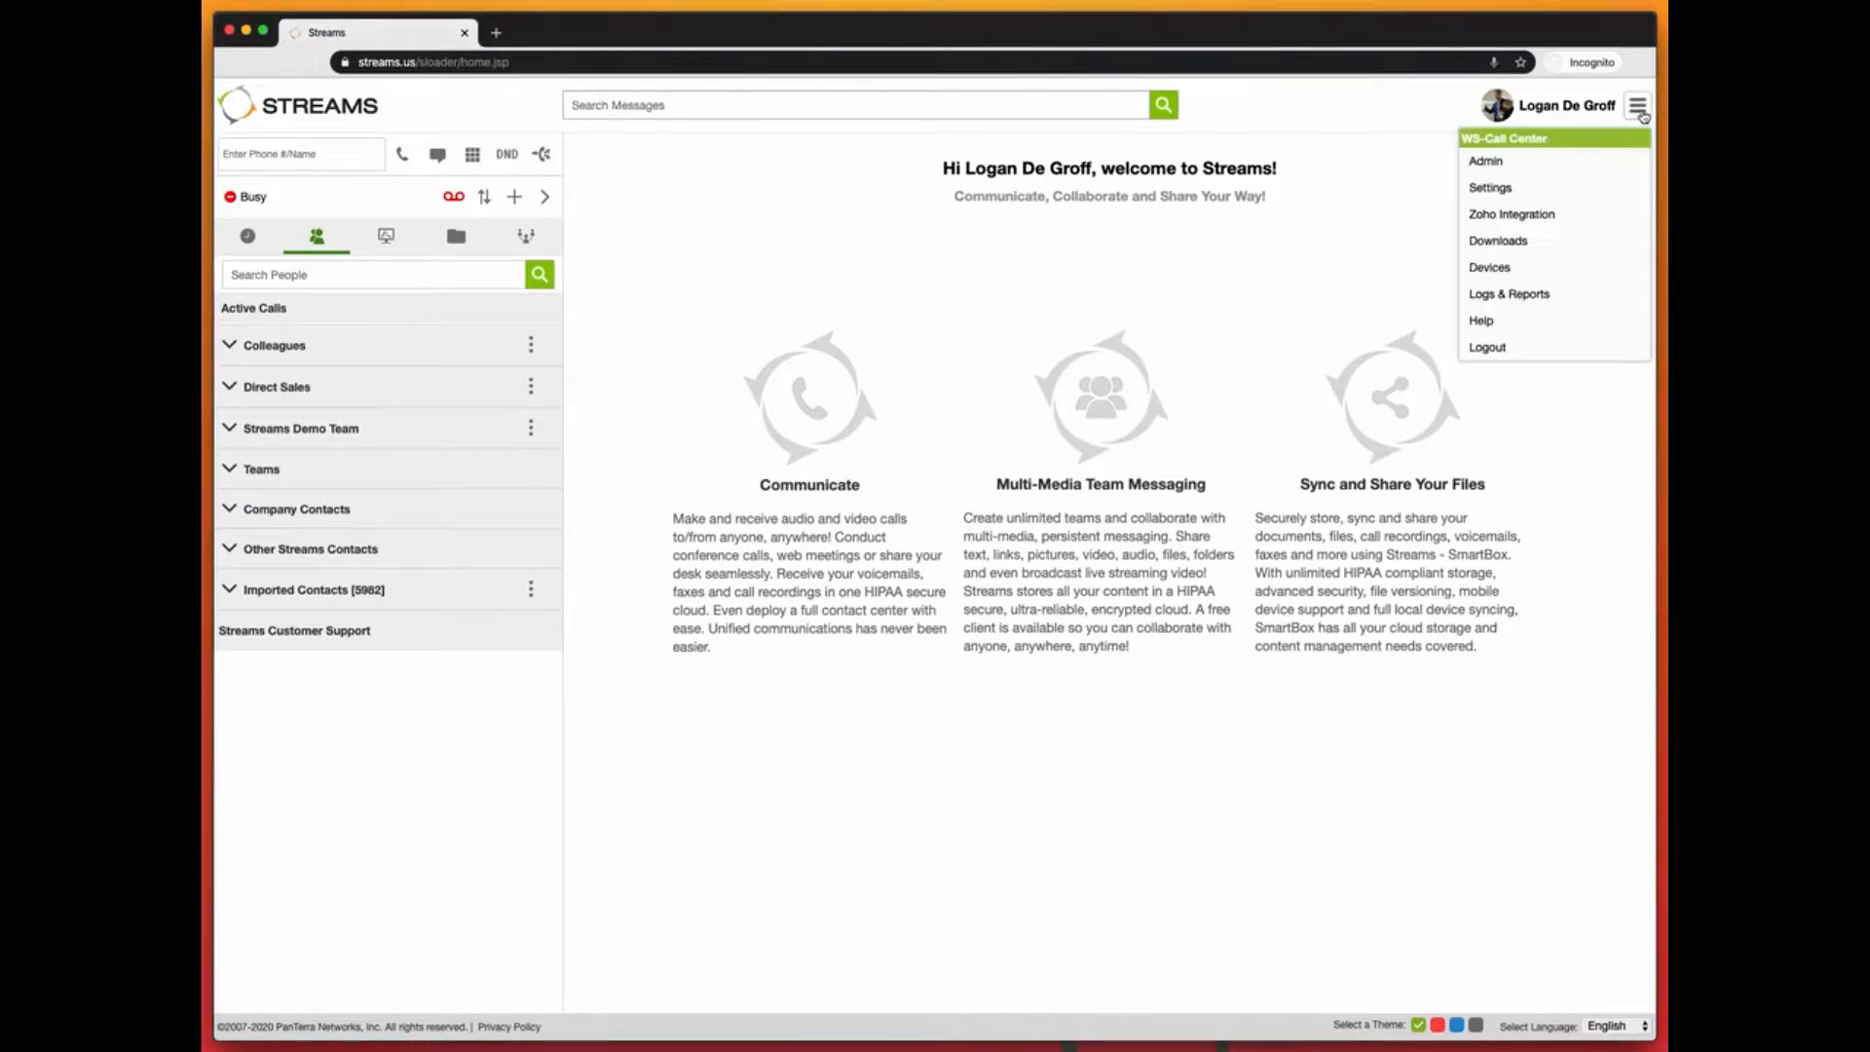
{"action": "left_click", "coordinate": [1487, 188]}
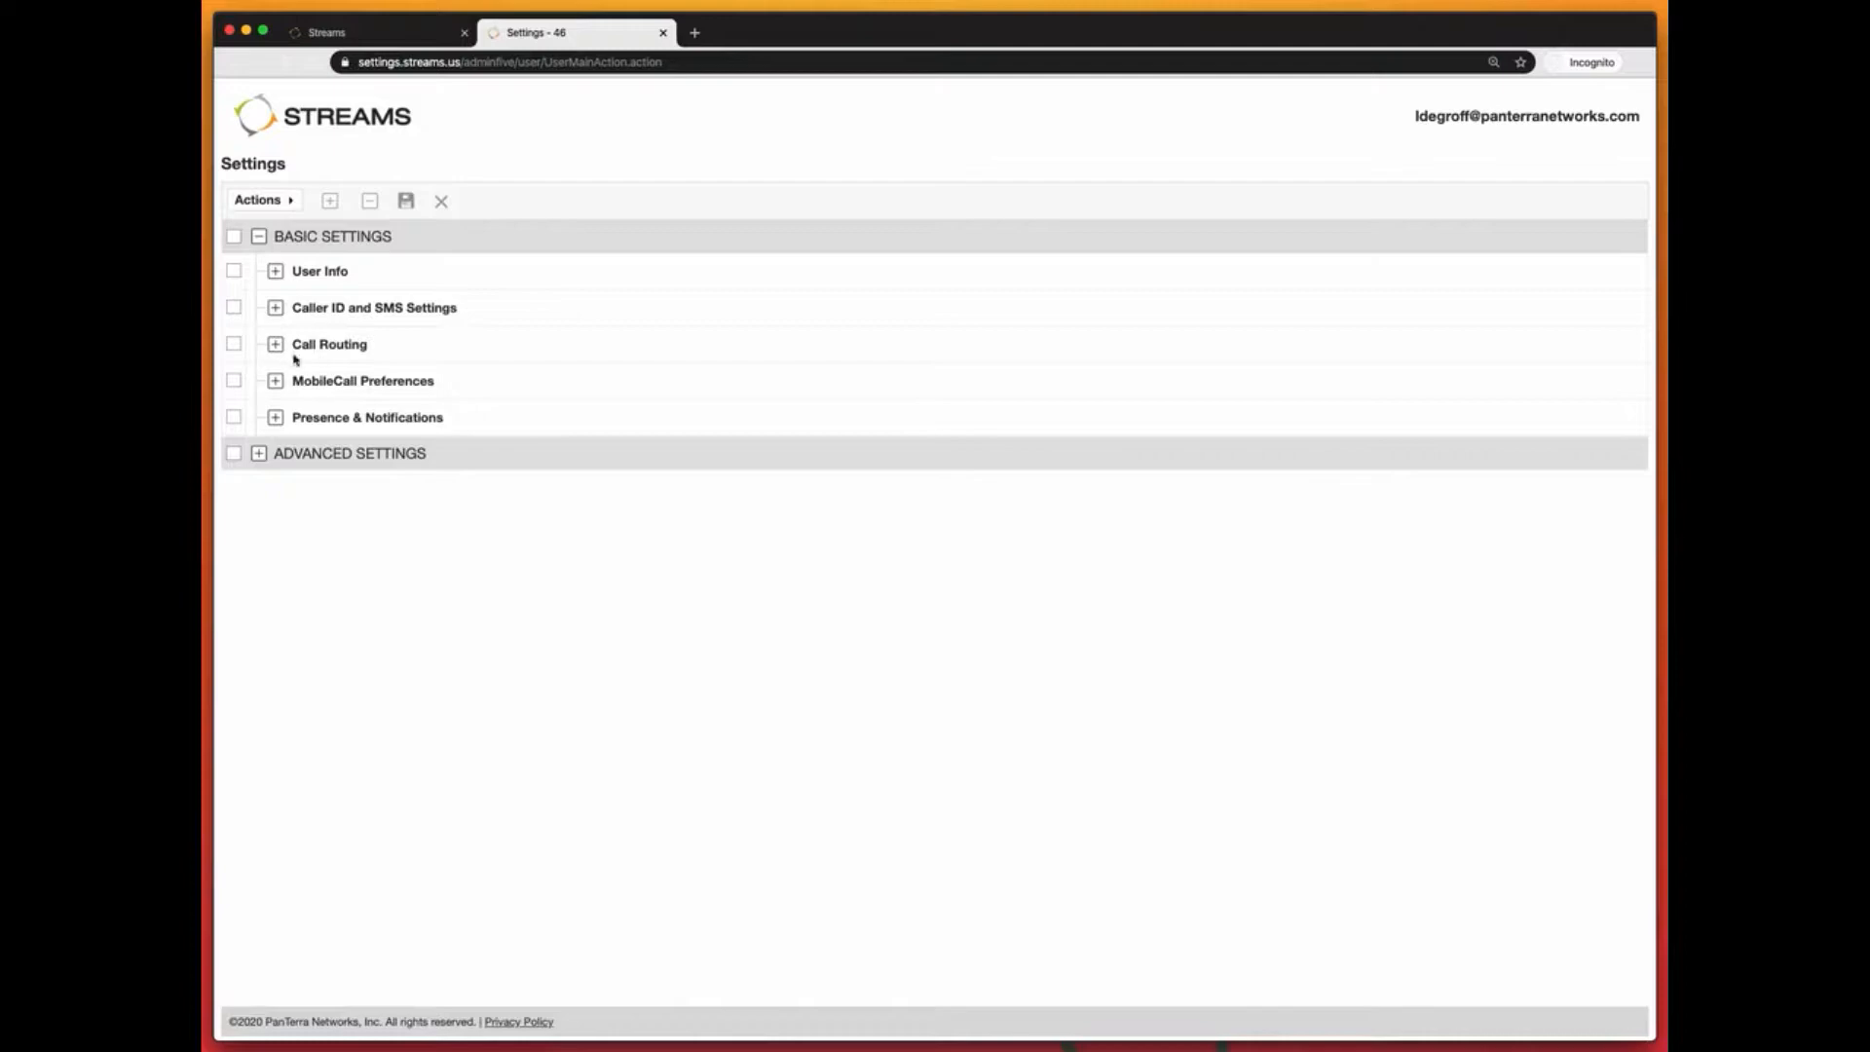
{"action": "left_click", "coordinate": [276, 346]}
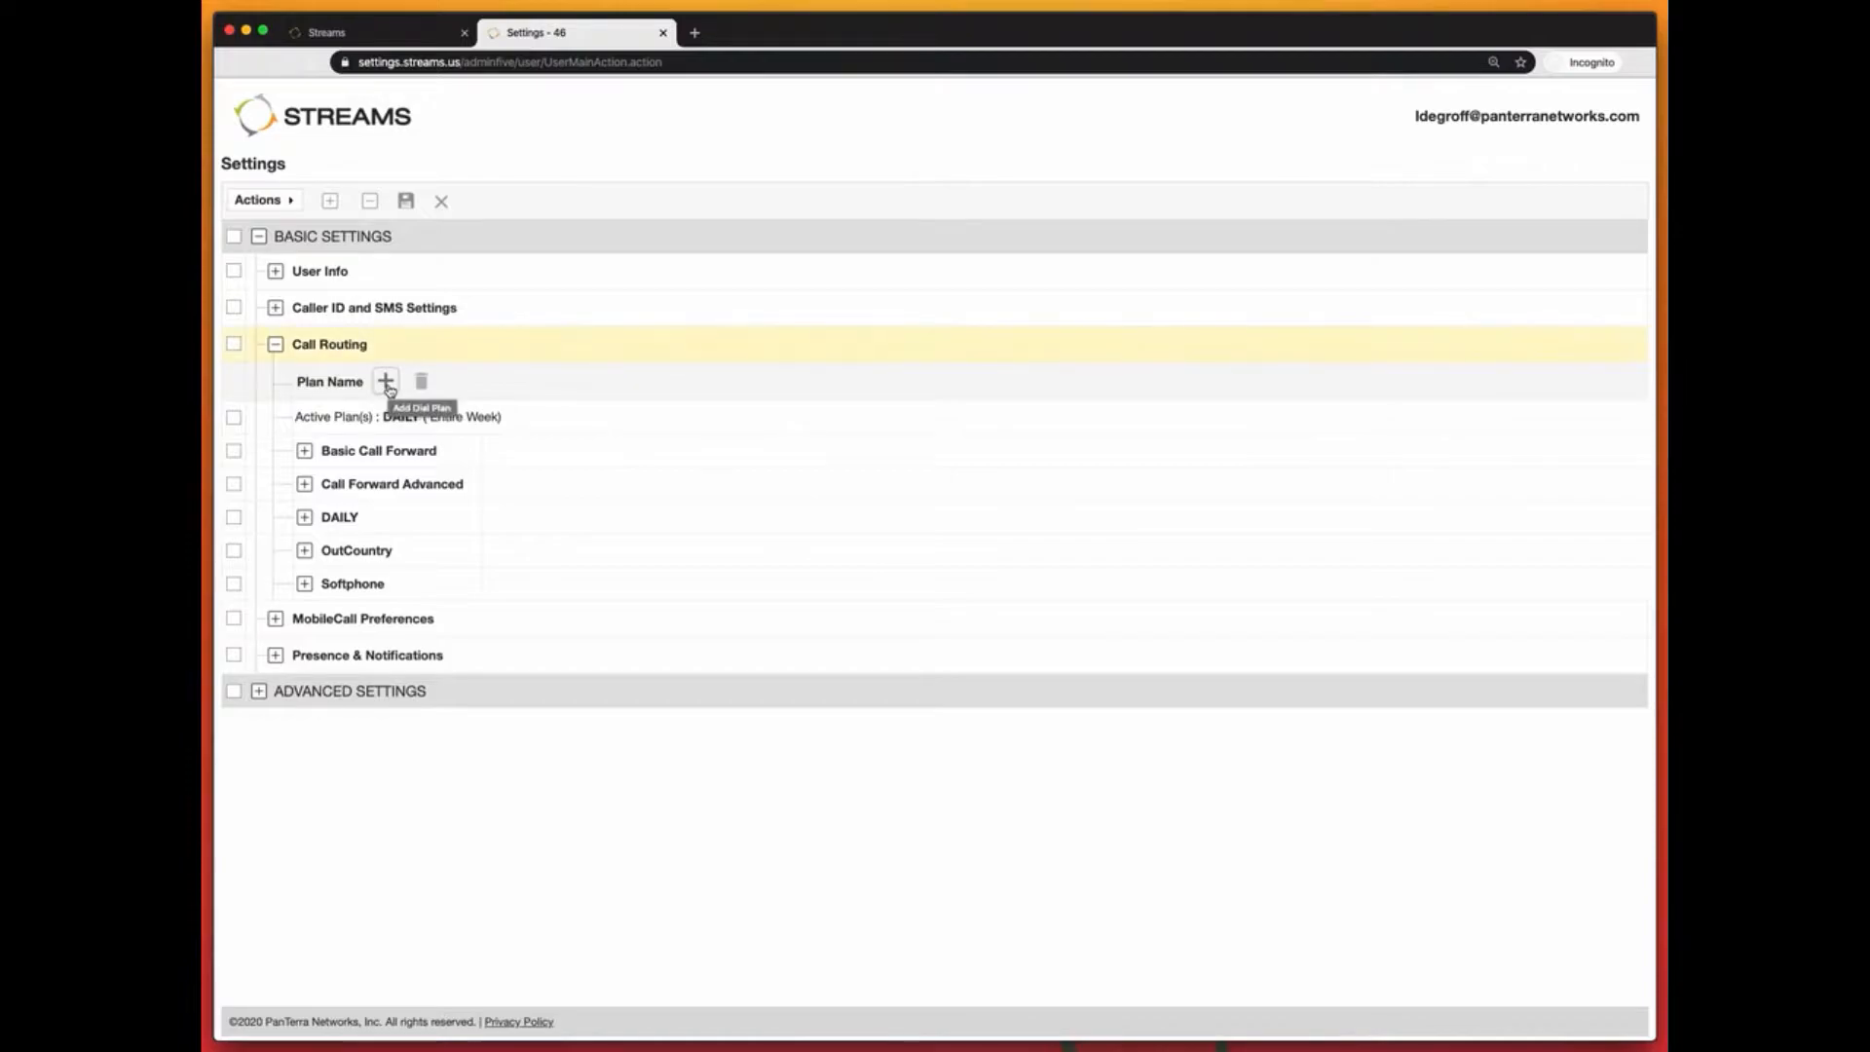
Step: Add a new dial plan named 'Remote Work'
{"action": "left_click", "coordinate": [386, 380]}
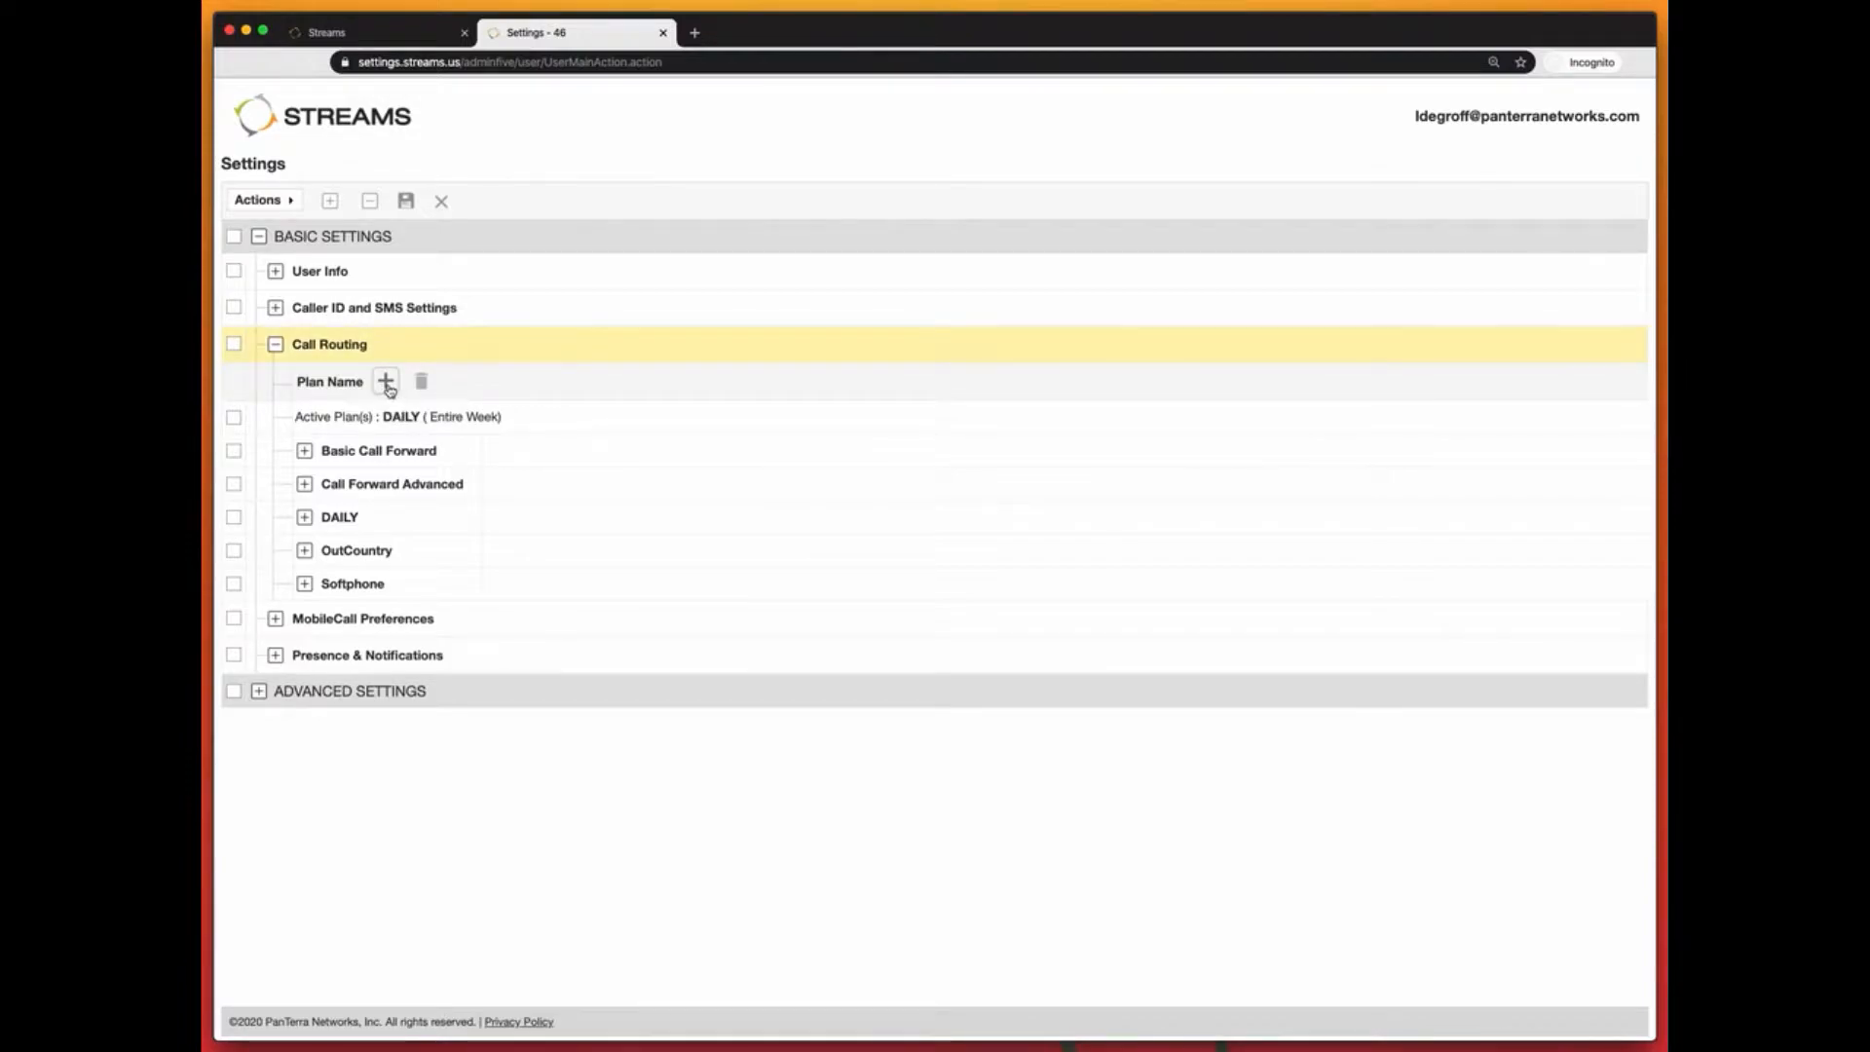
{"action": "left_click", "coordinate": [366, 615]}
{"action": "type", "text": "Remote Work"}
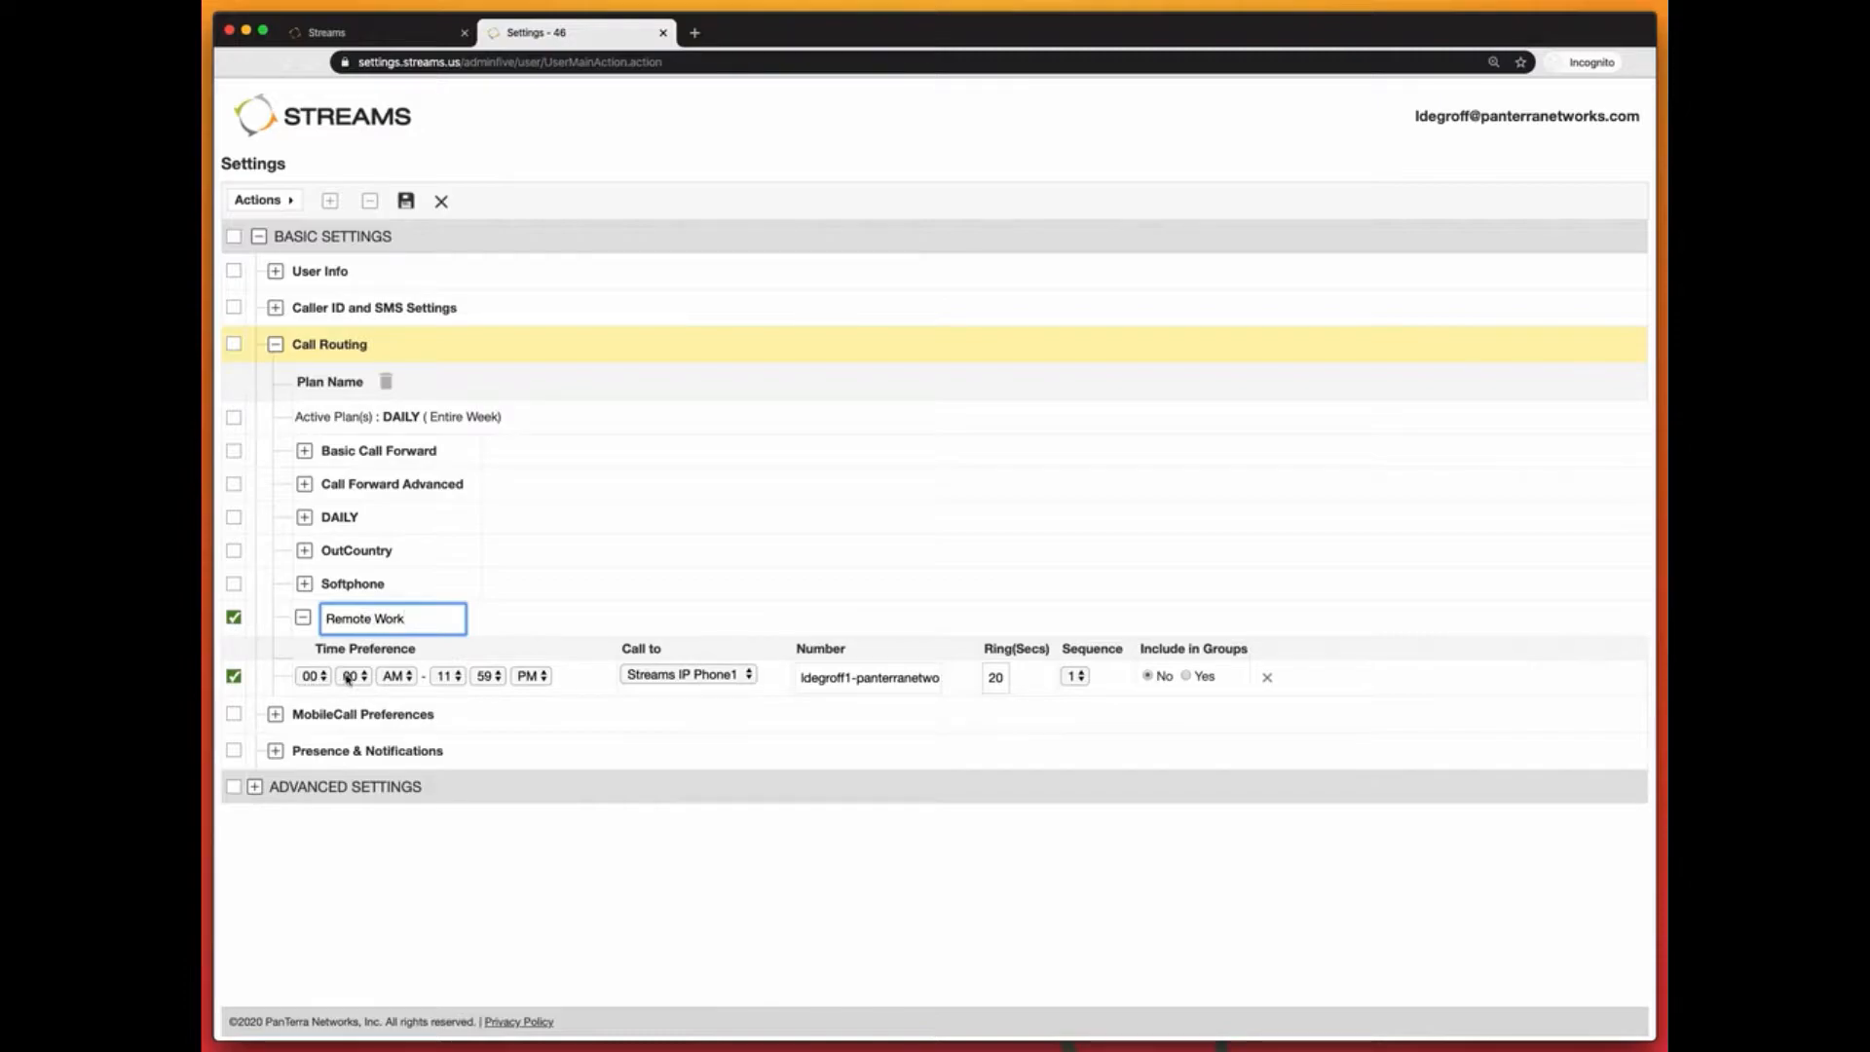
Step: Set the new plan's rule to run from 08:00 AM to 05:00 PM
{"action": "left_click", "coordinate": [447, 679]}
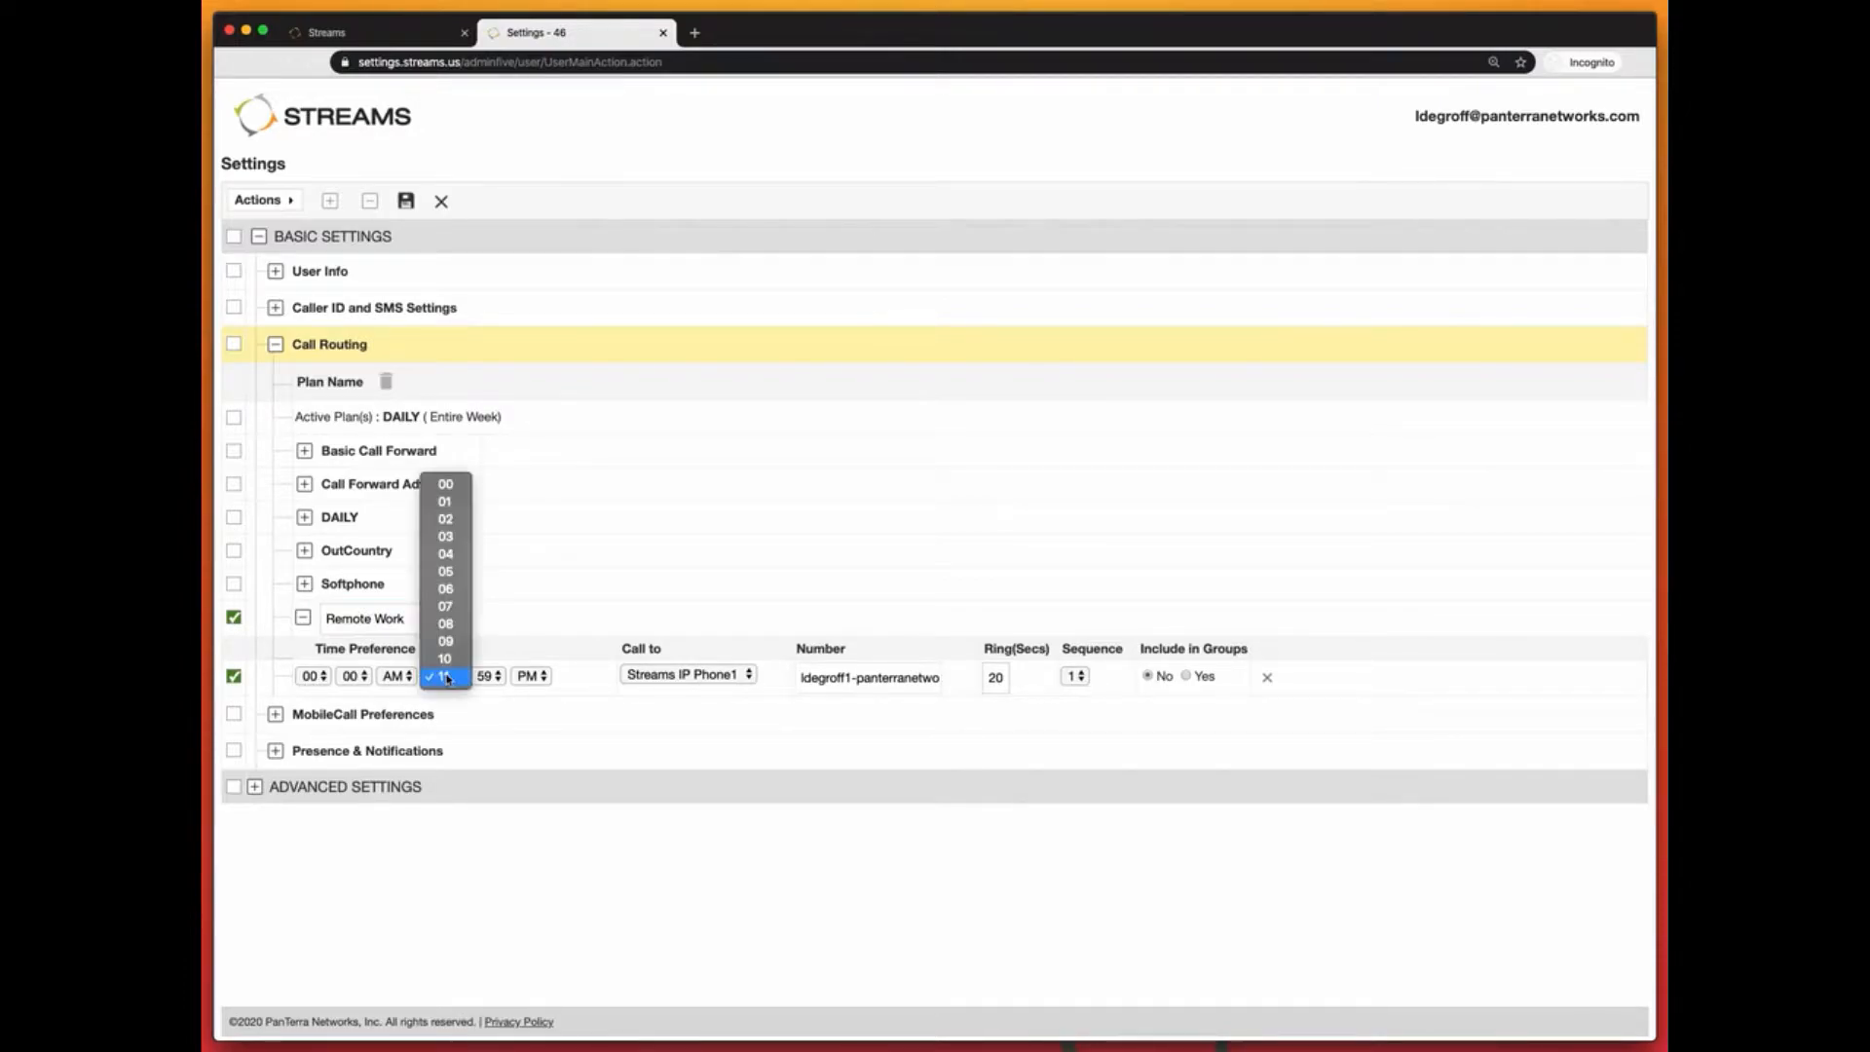
{"action": "left_click", "coordinate": [458, 577]}
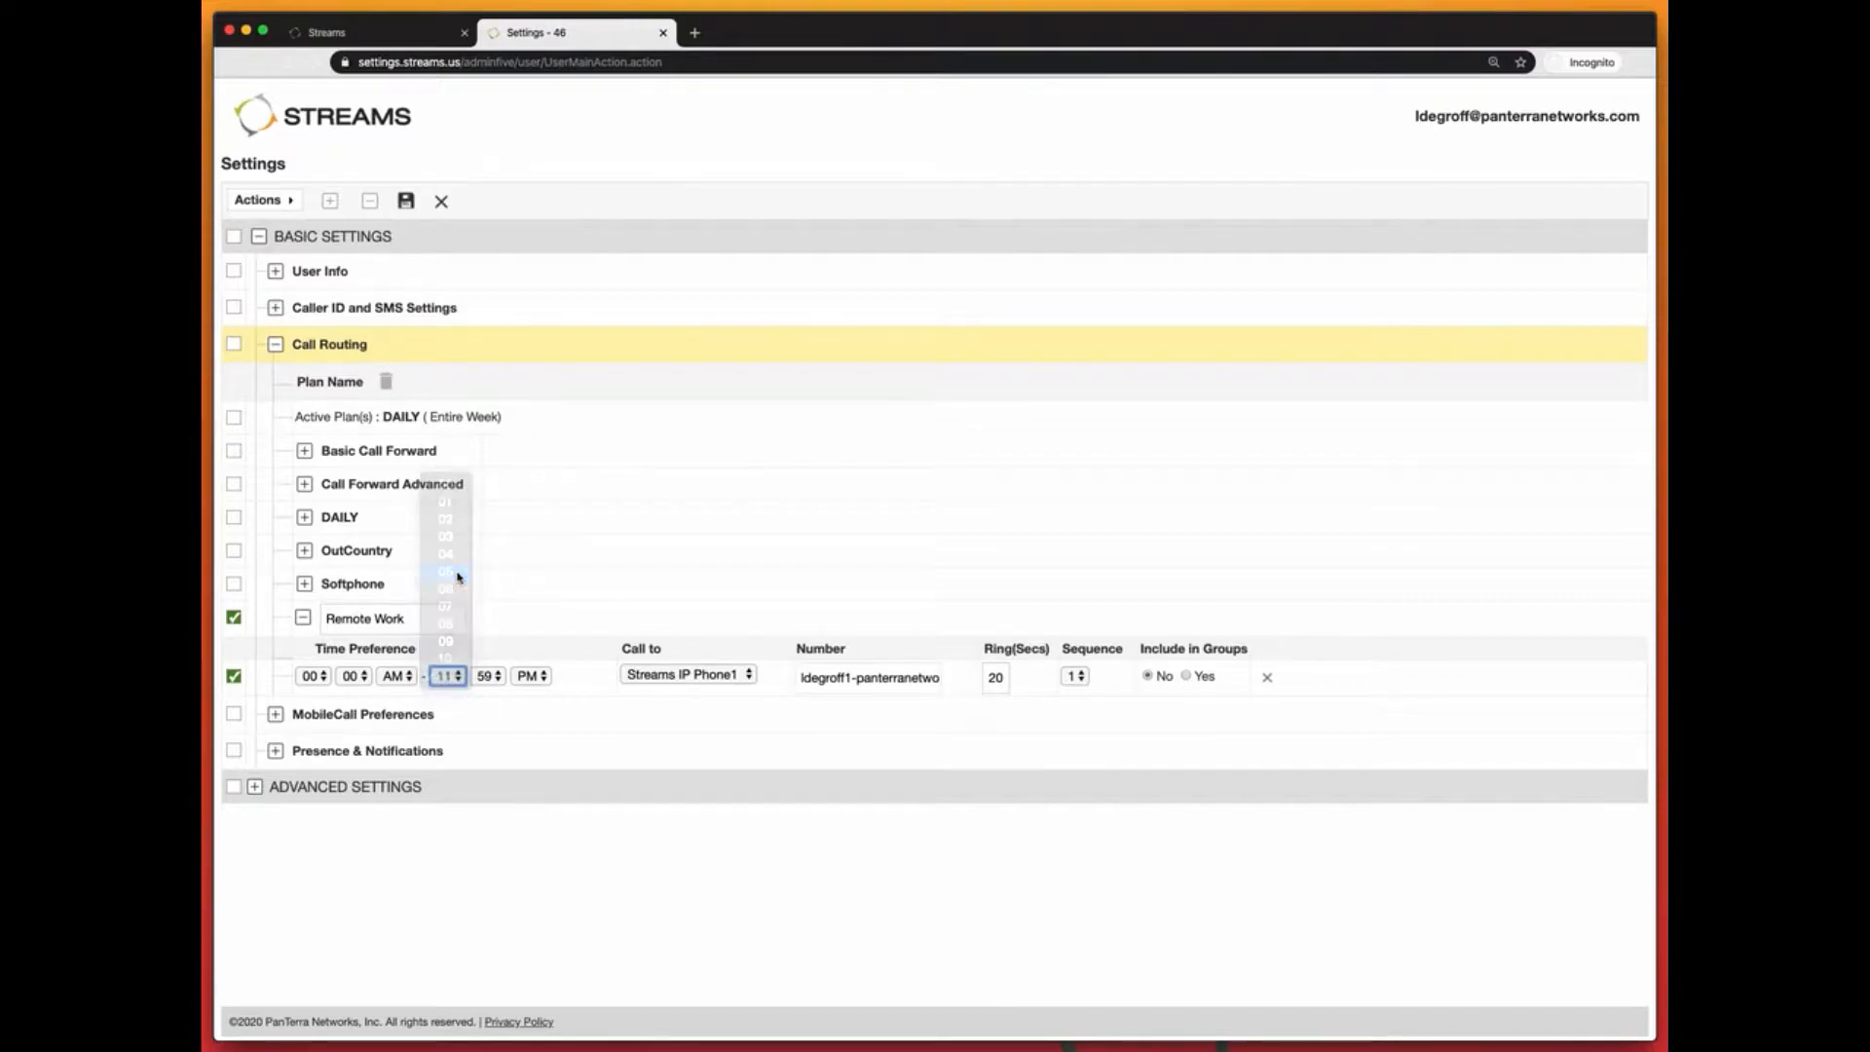
{"action": "left_click", "coordinate": [487, 676]}
{"action": "left_click", "coordinate": [487, 676]}
{"action": "left_click", "coordinate": [522, 676]}
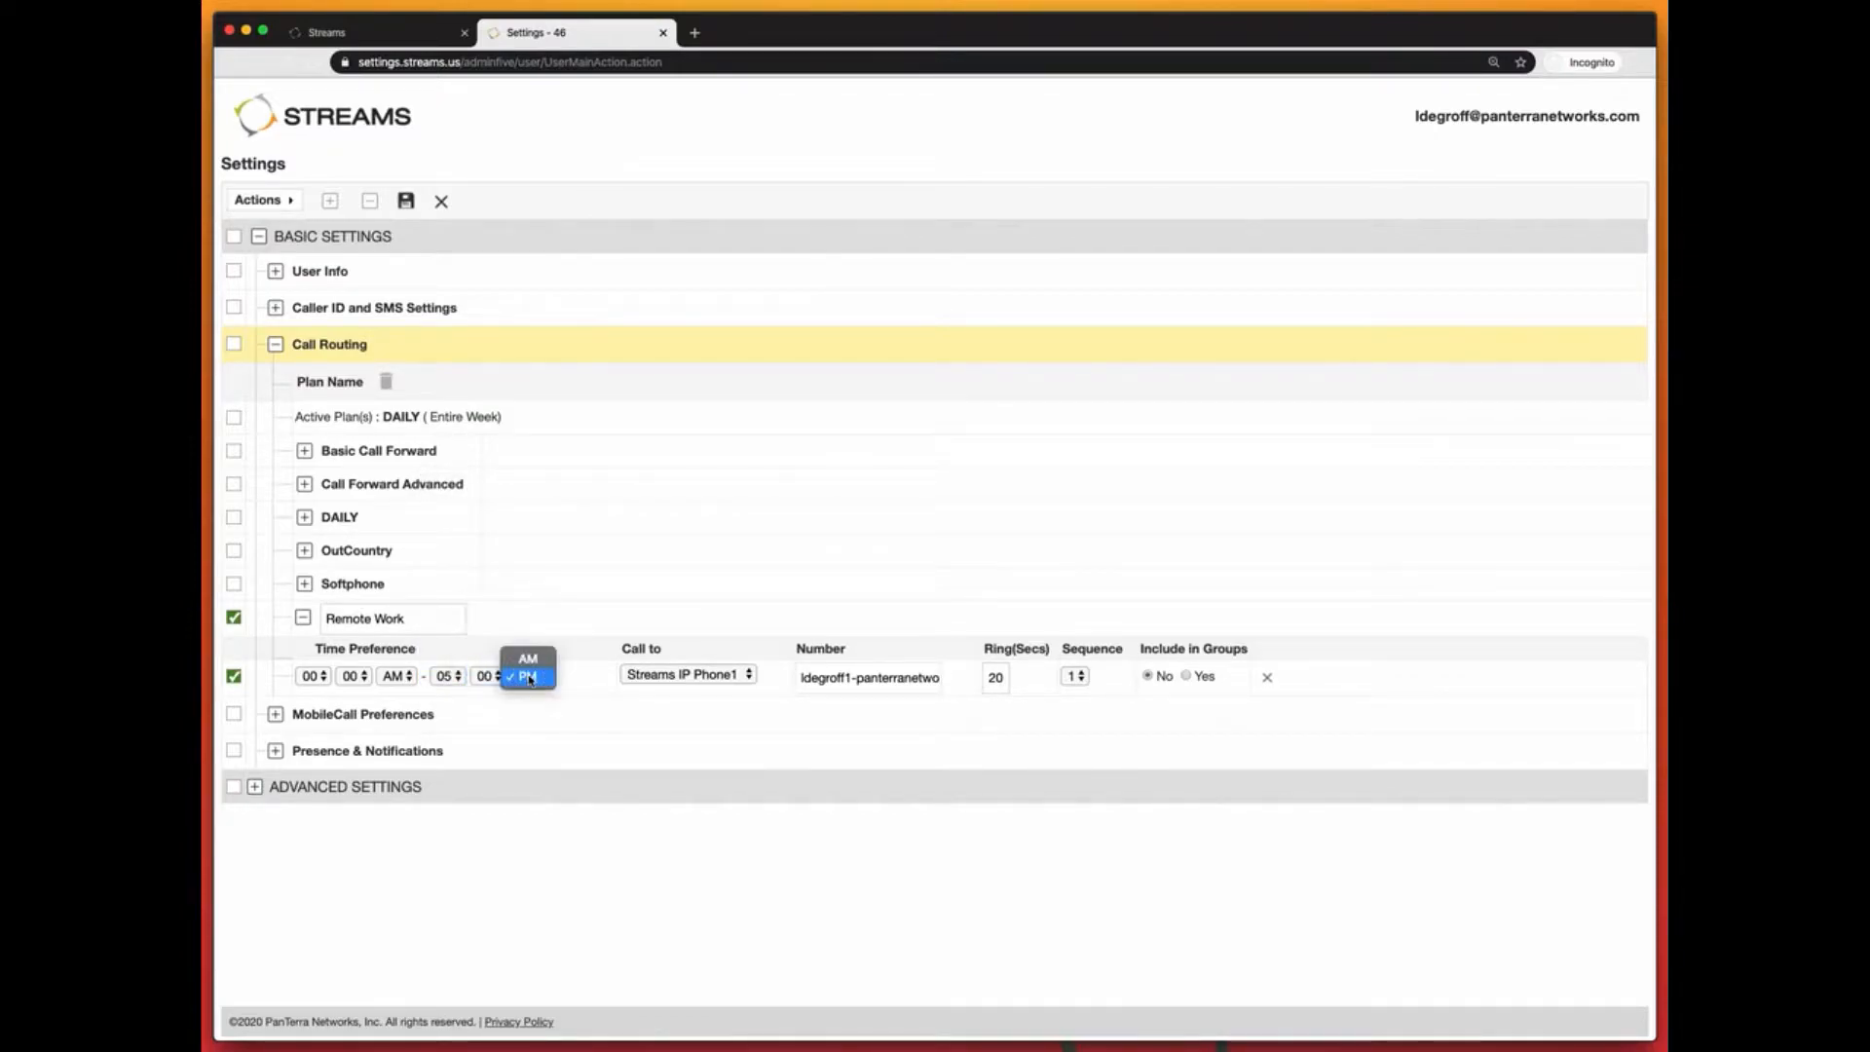
{"action": "left_click", "coordinate": [534, 672]}
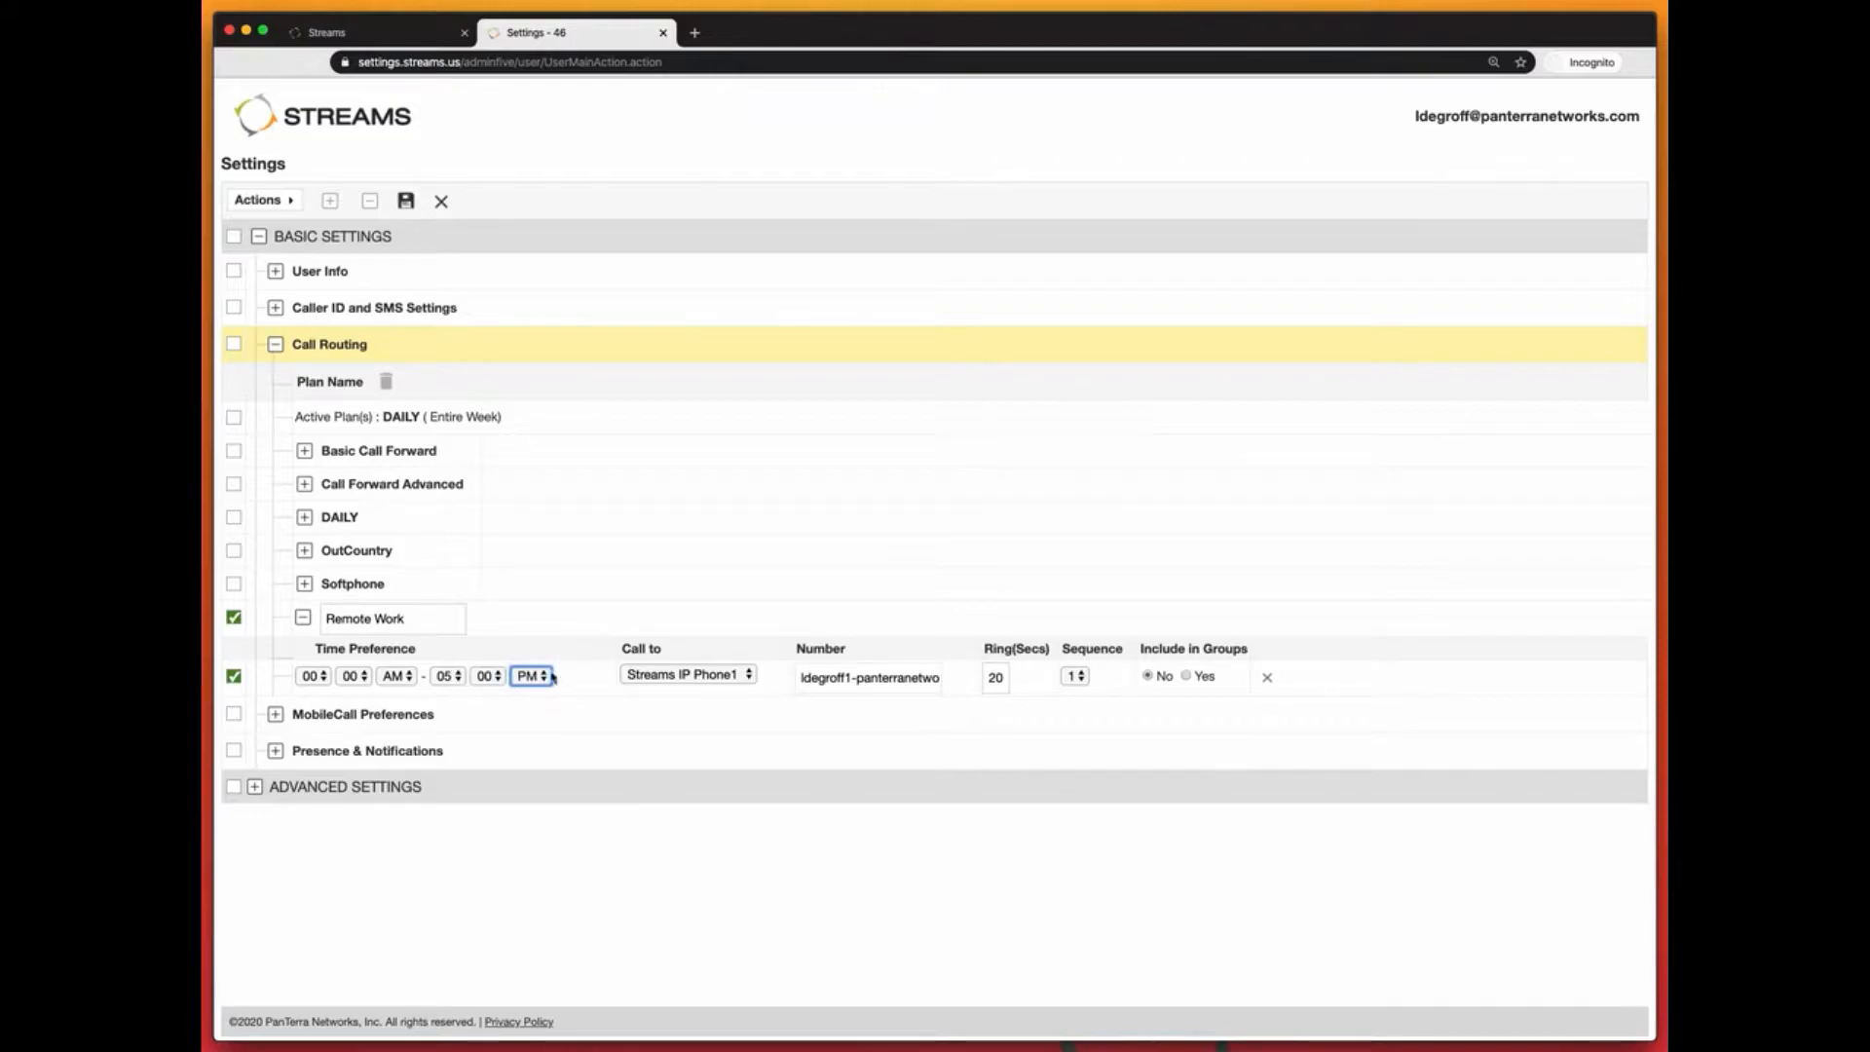
{"action": "left_click", "coordinate": [312, 676]}
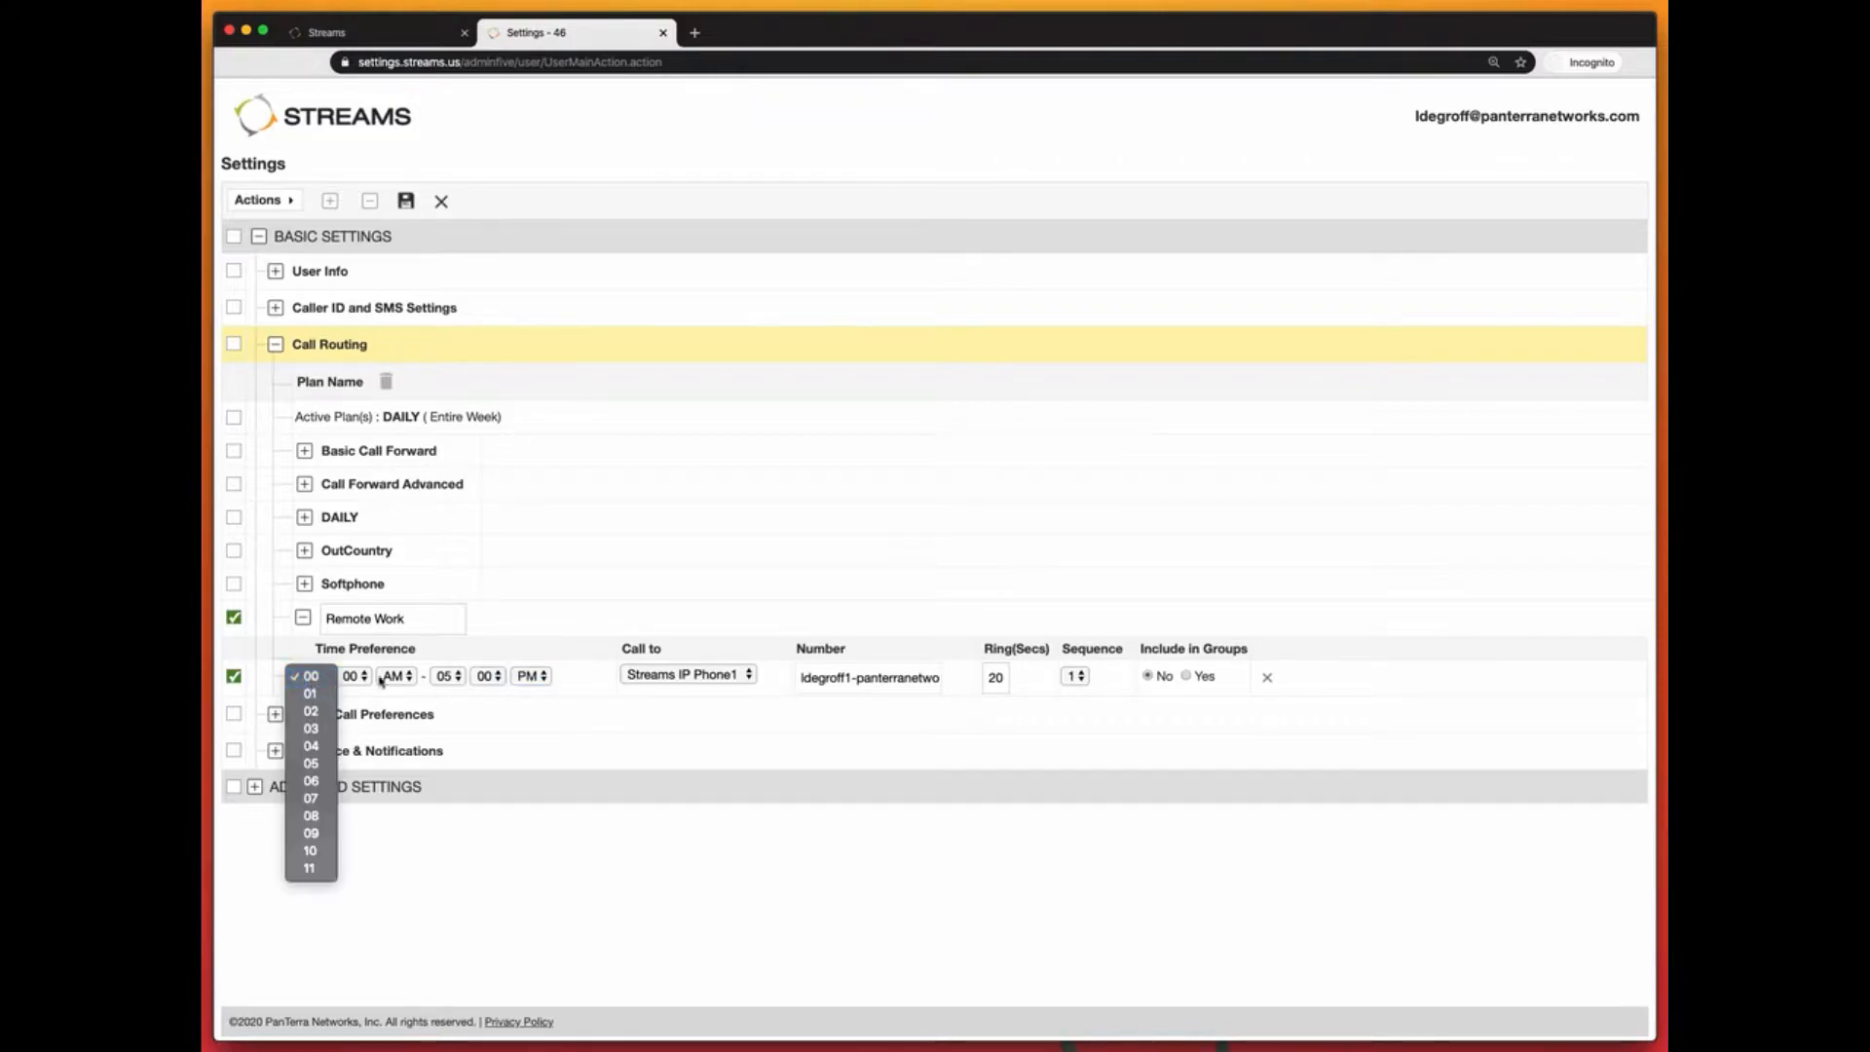
{"action": "left_click", "coordinate": [303, 816]}
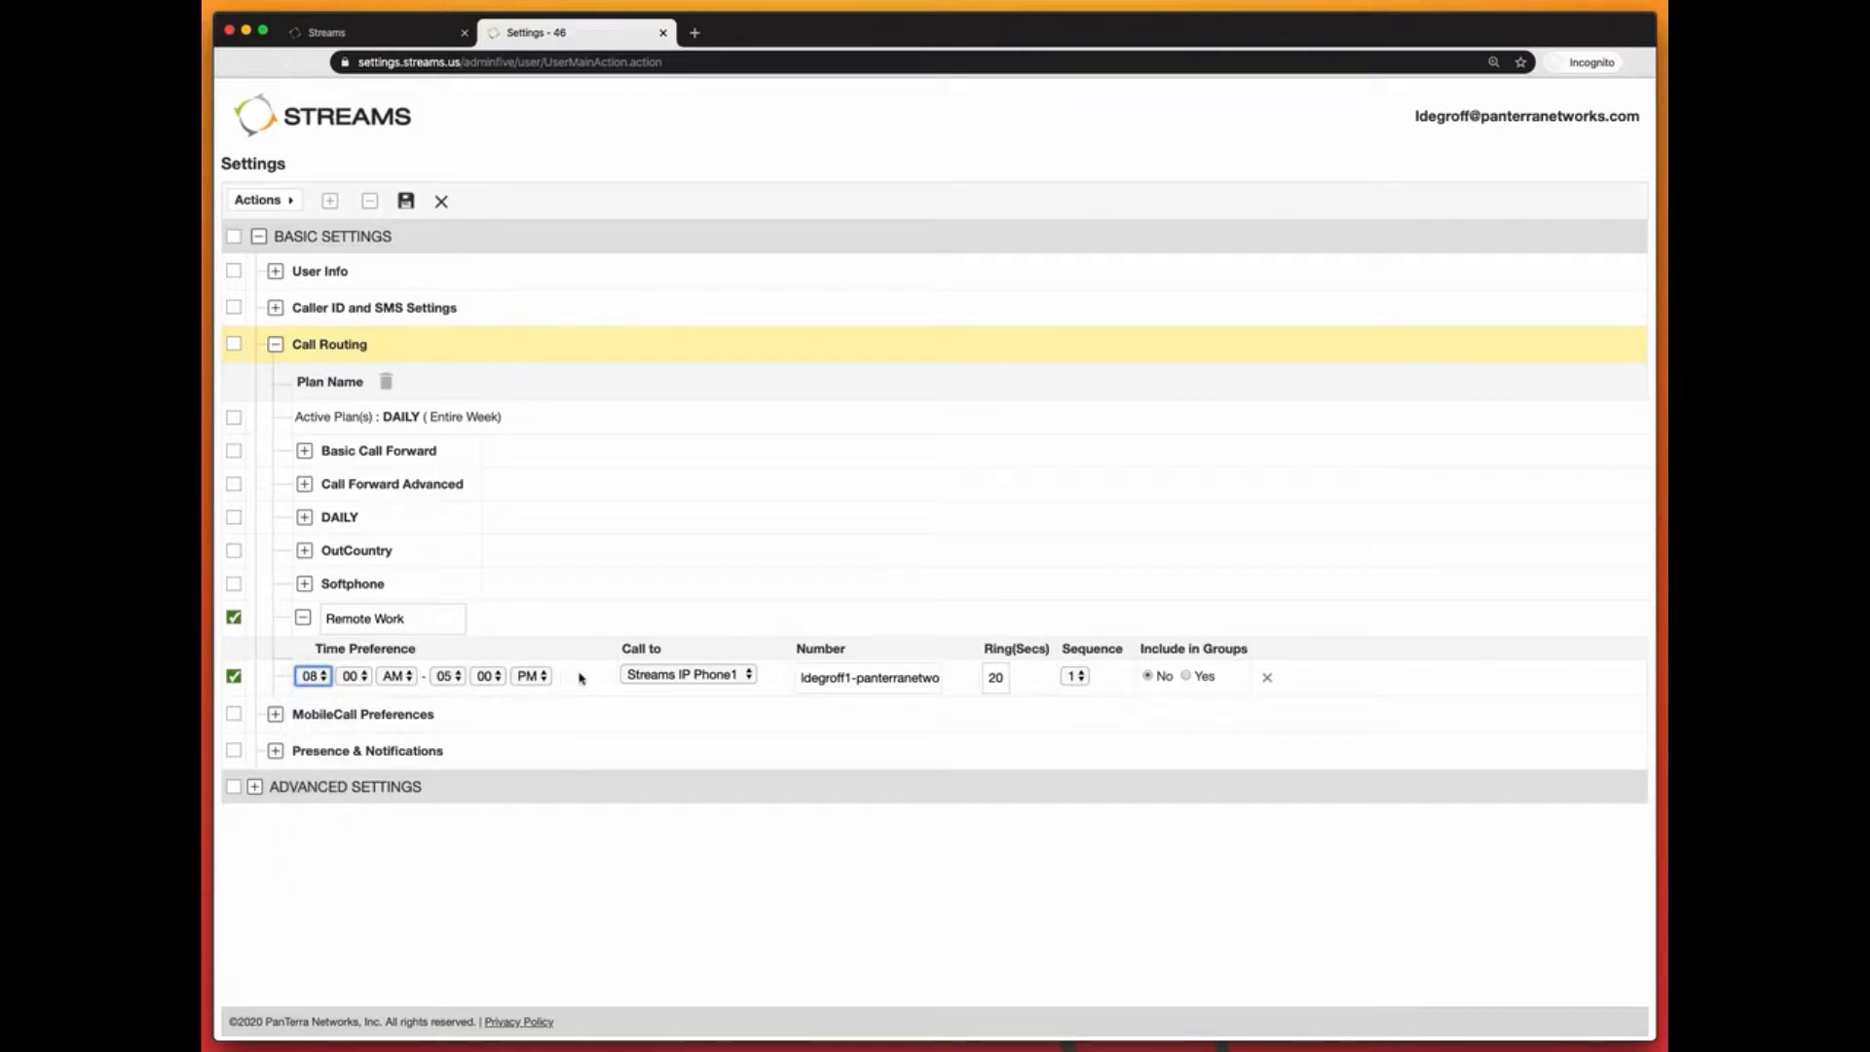
{"action": "left_click", "coordinate": [694, 675]}
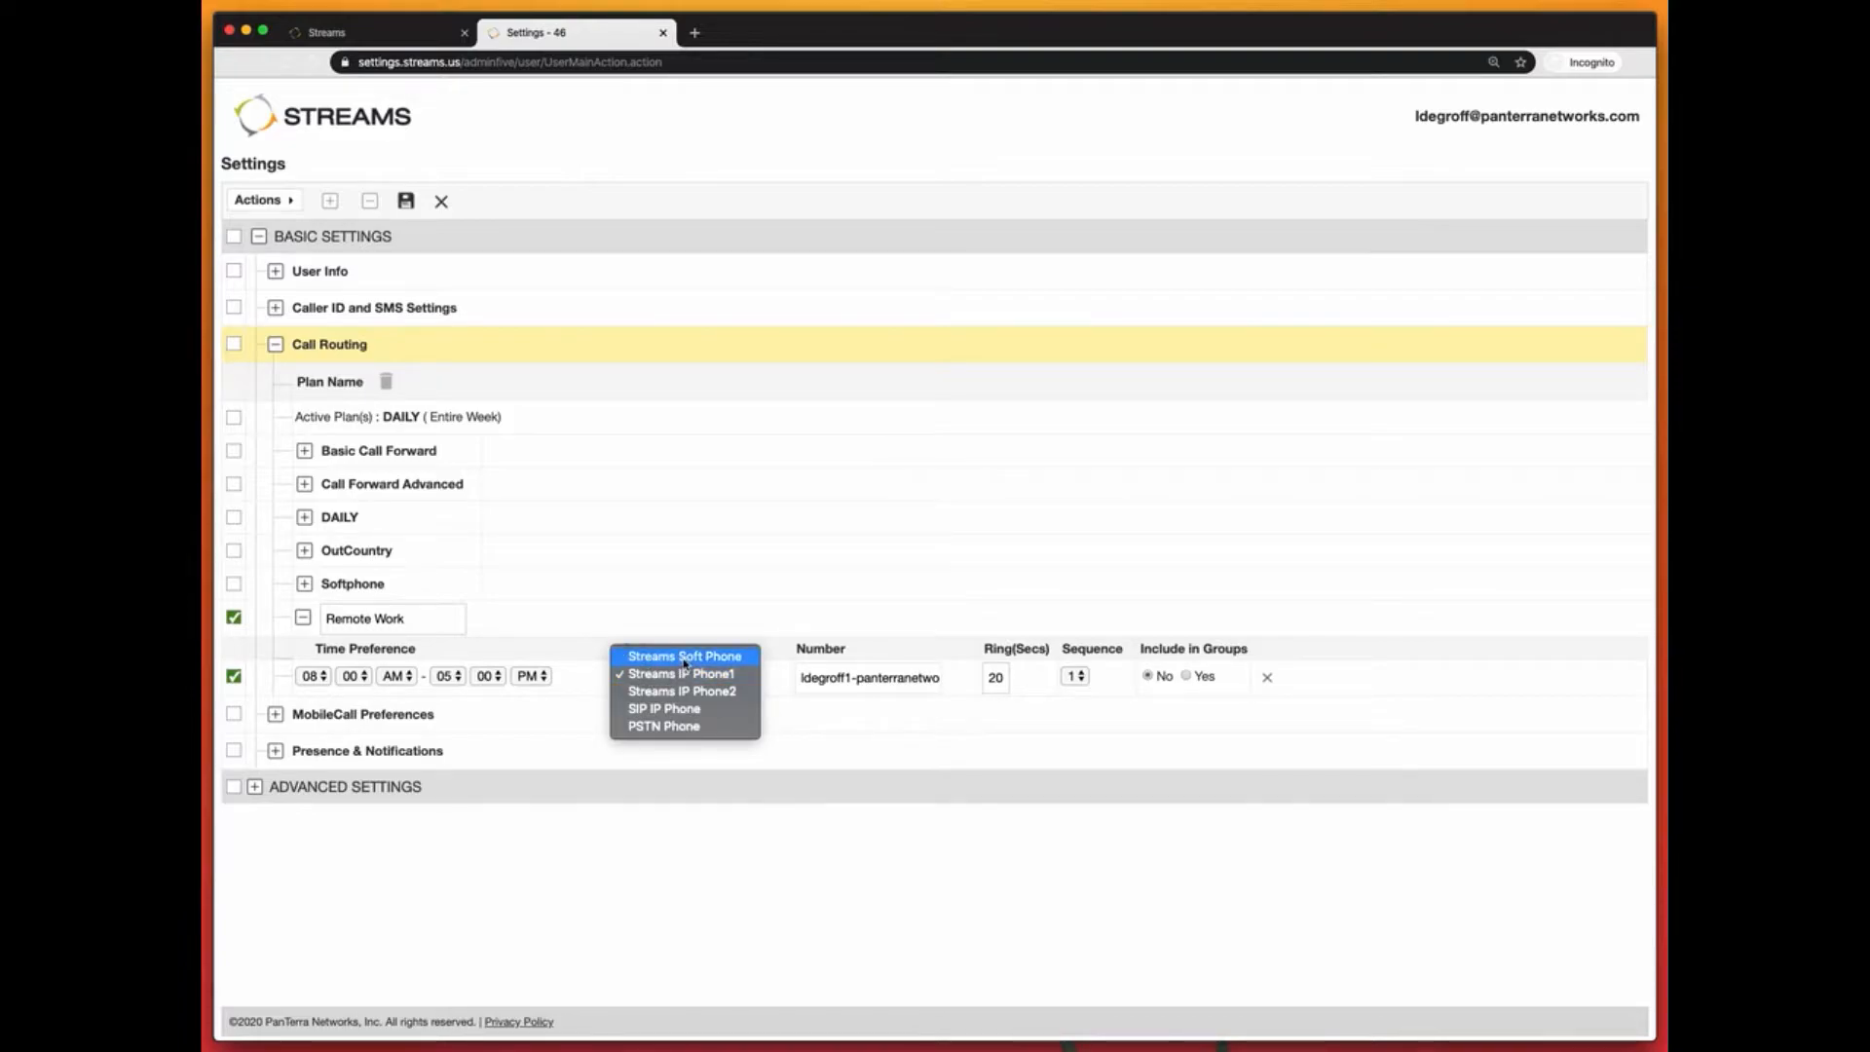
Step: Route the rule's calls to the Streams Soft Phone
{"action": "left_click", "coordinate": [685, 656]}
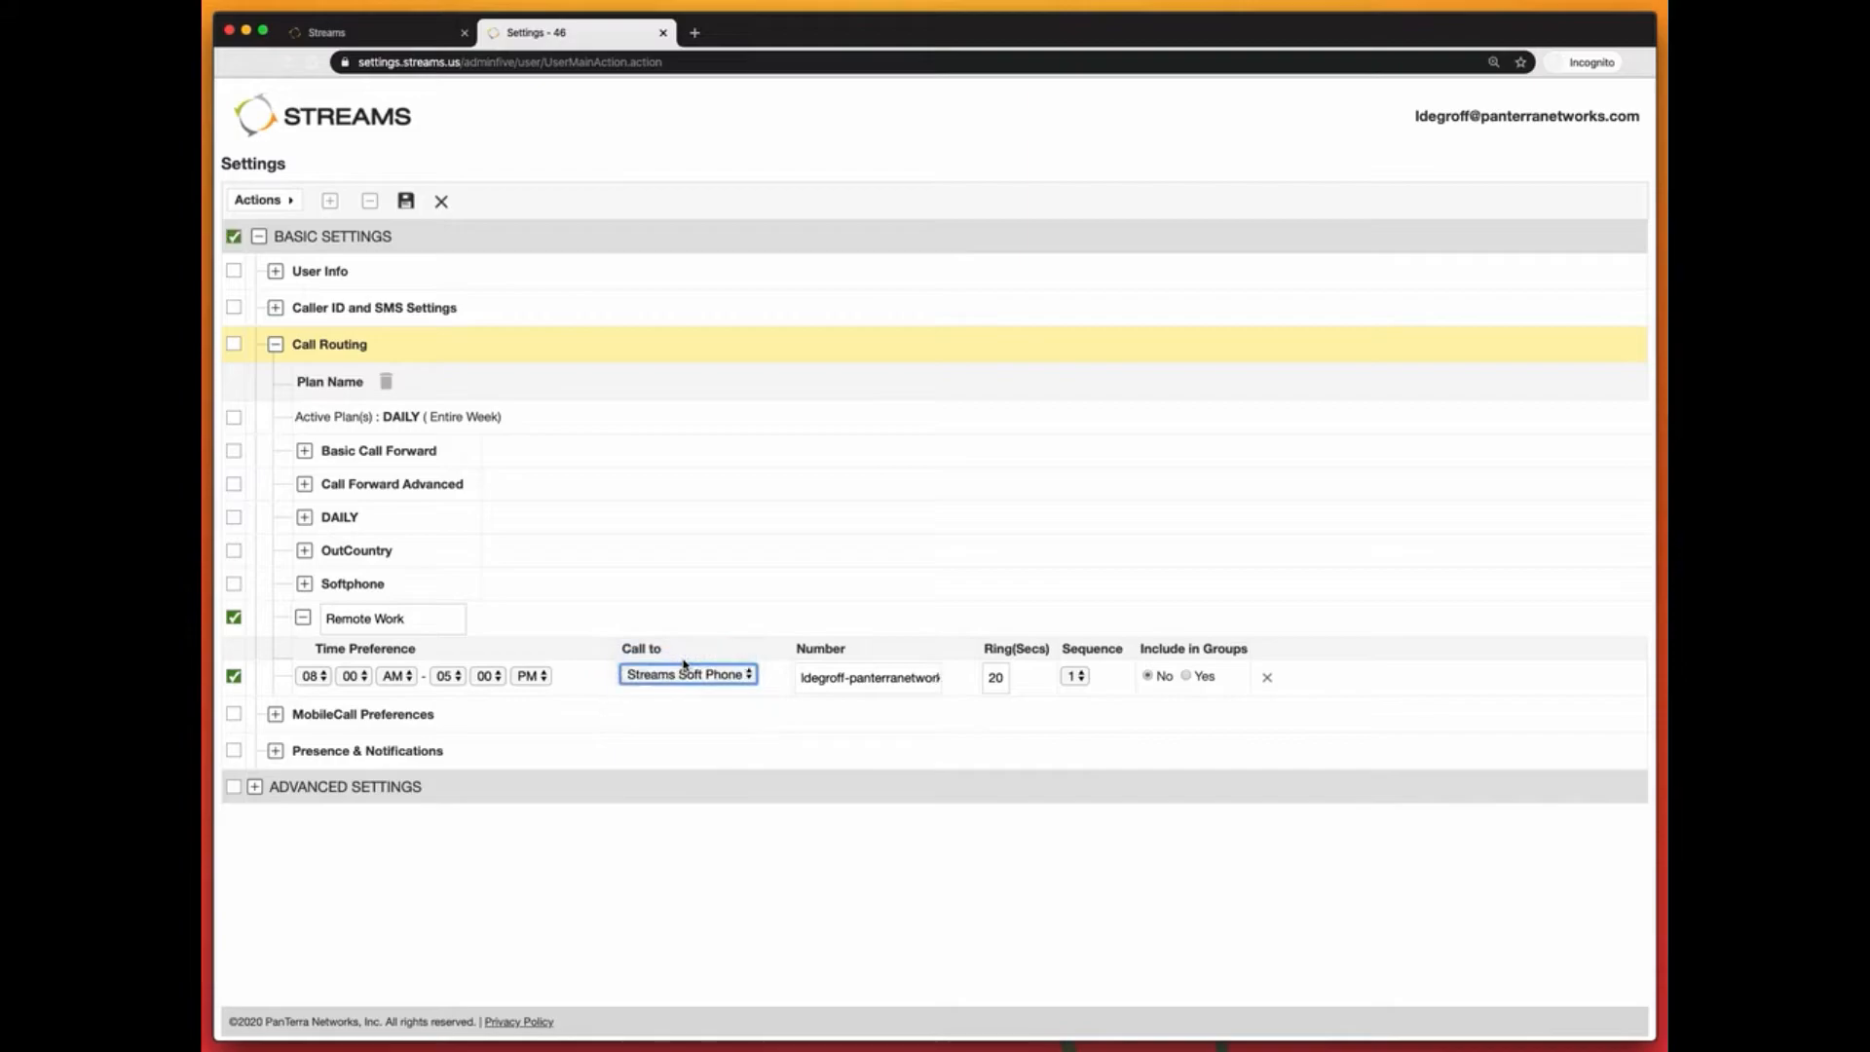
{"action": "left_click", "coordinate": [688, 678]}
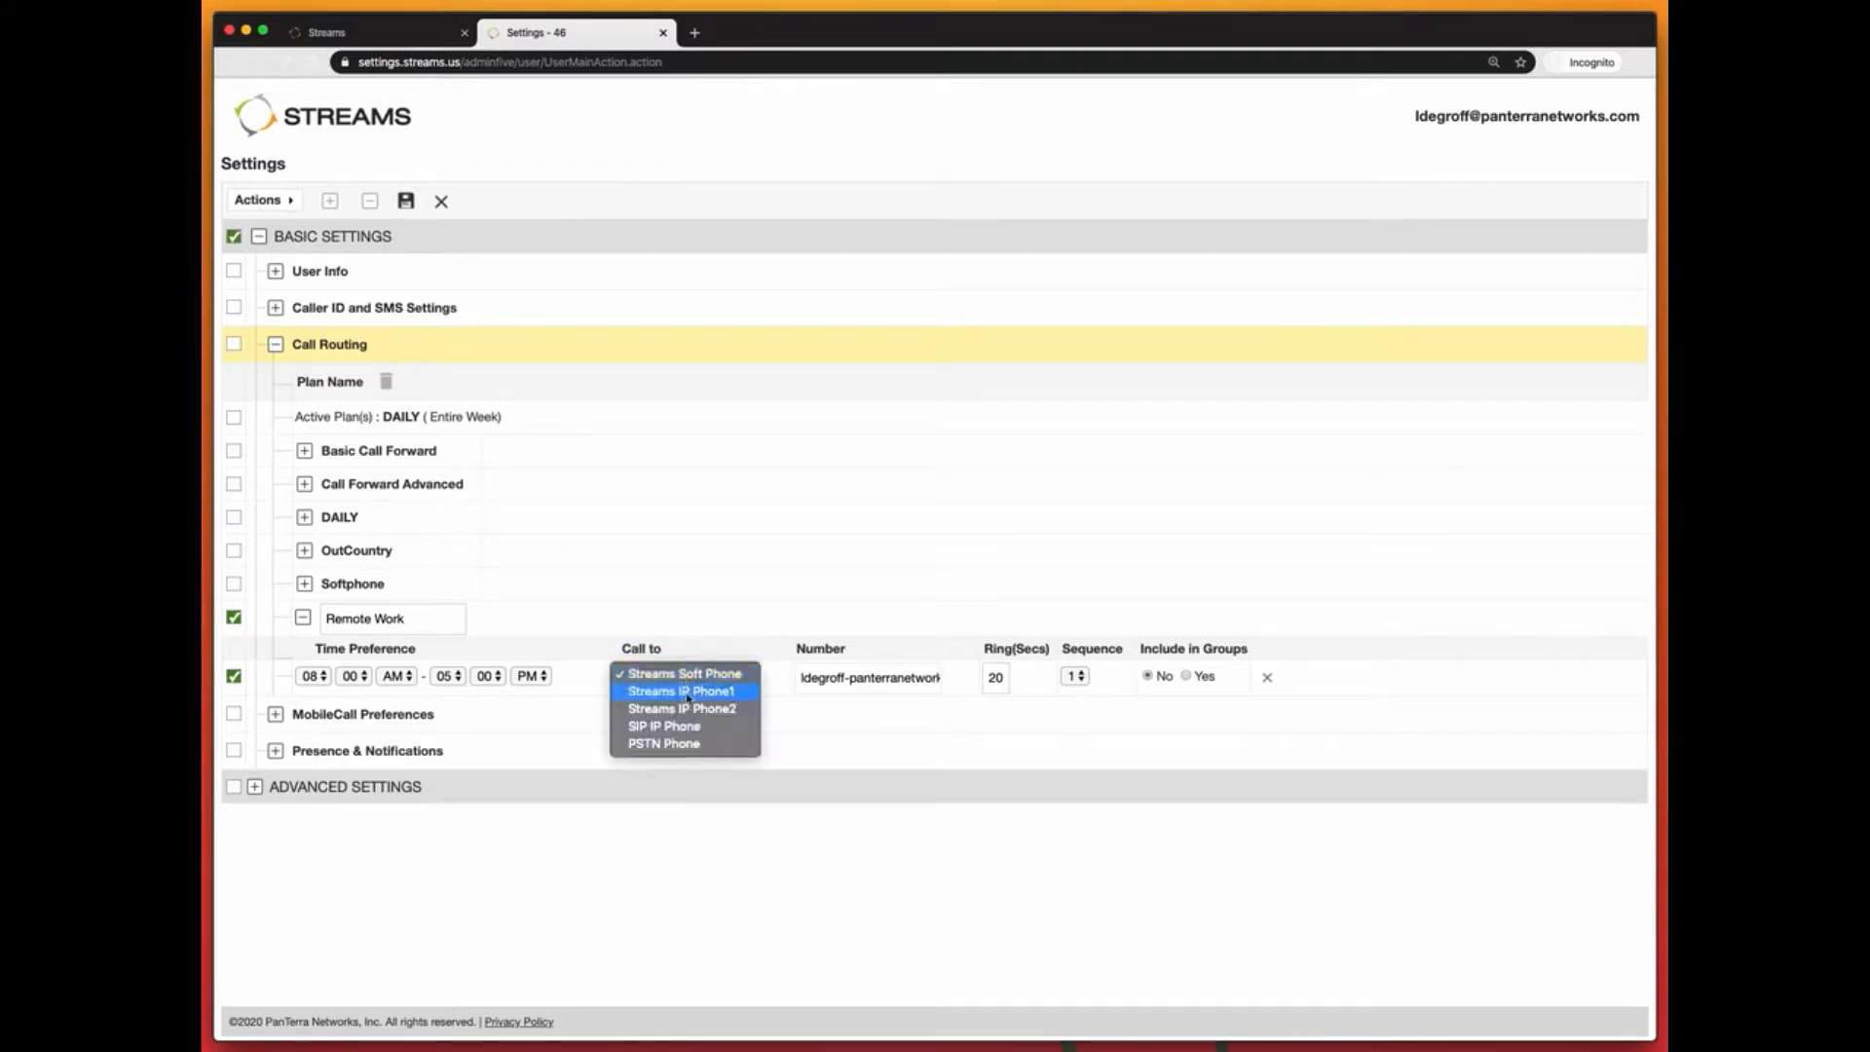
{"action": "left_click", "coordinate": [672, 744]}
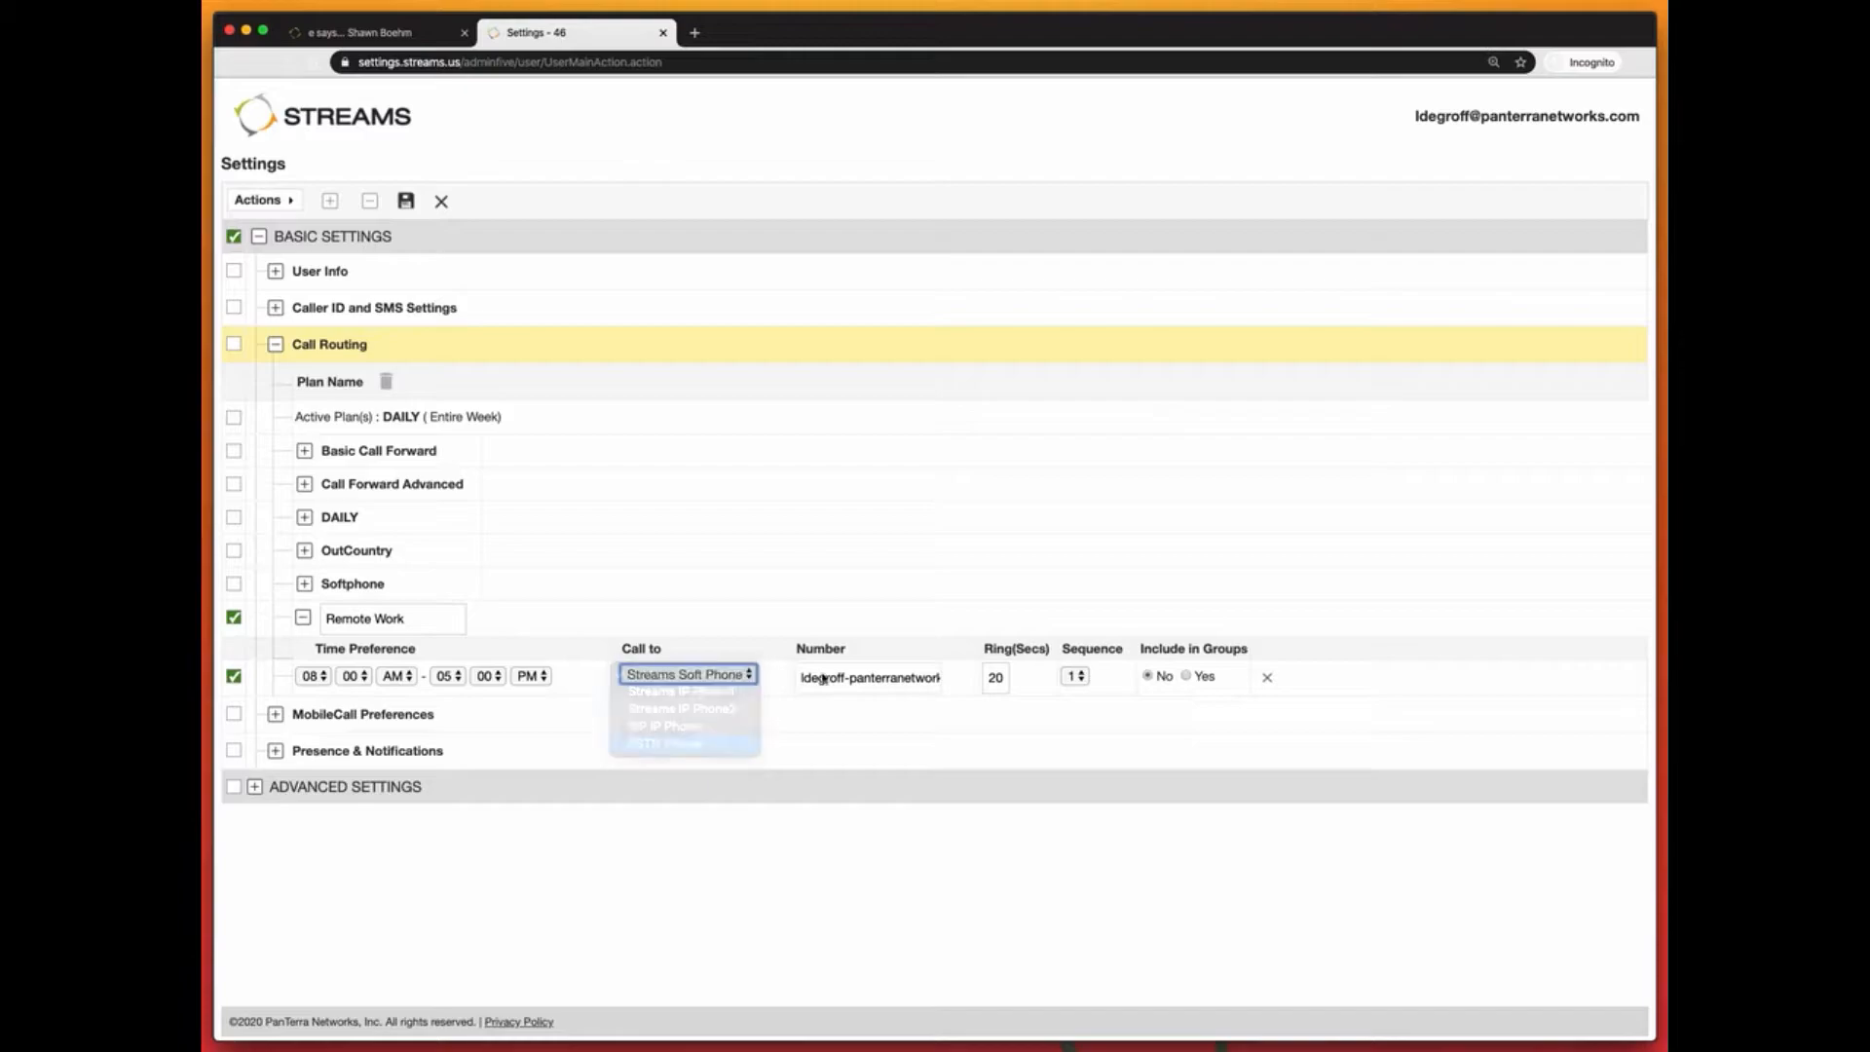
{"action": "left_click", "coordinate": [679, 674]}
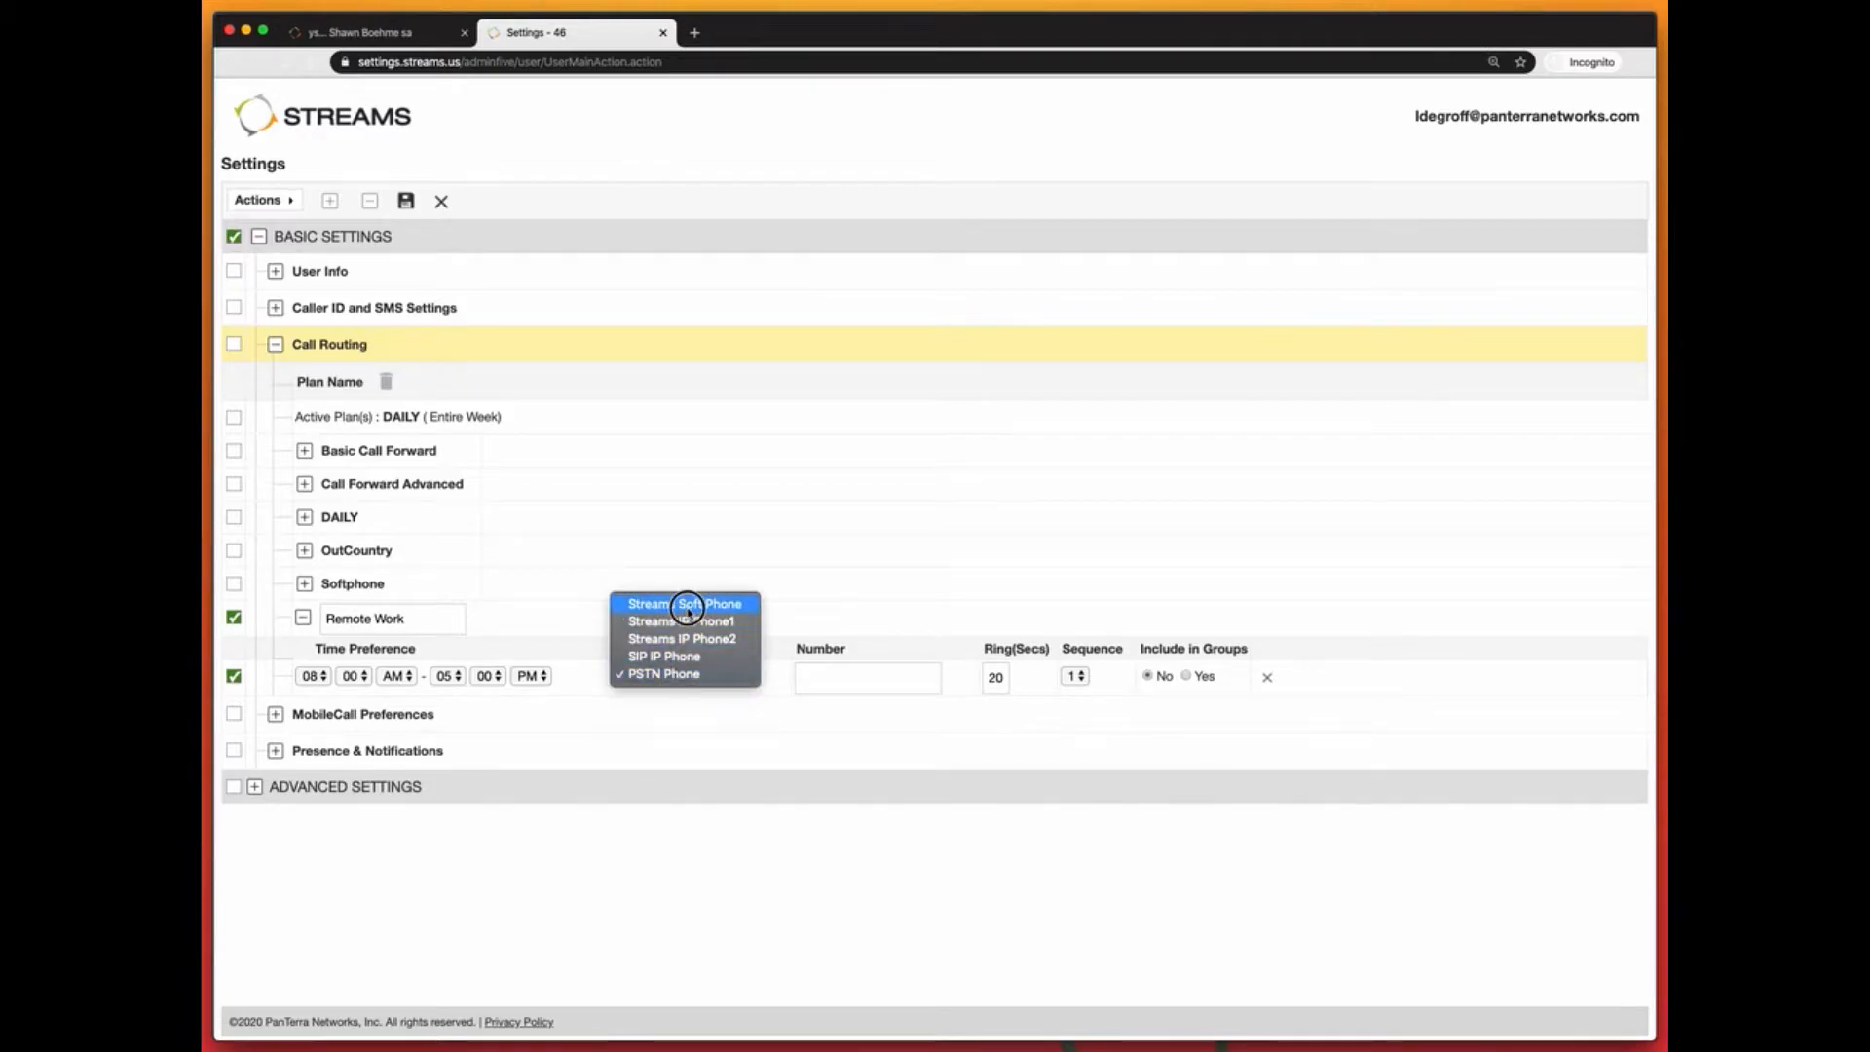
{"action": "key", "text": "Escape"}
{"action": "left_click", "coordinate": [688, 613]}
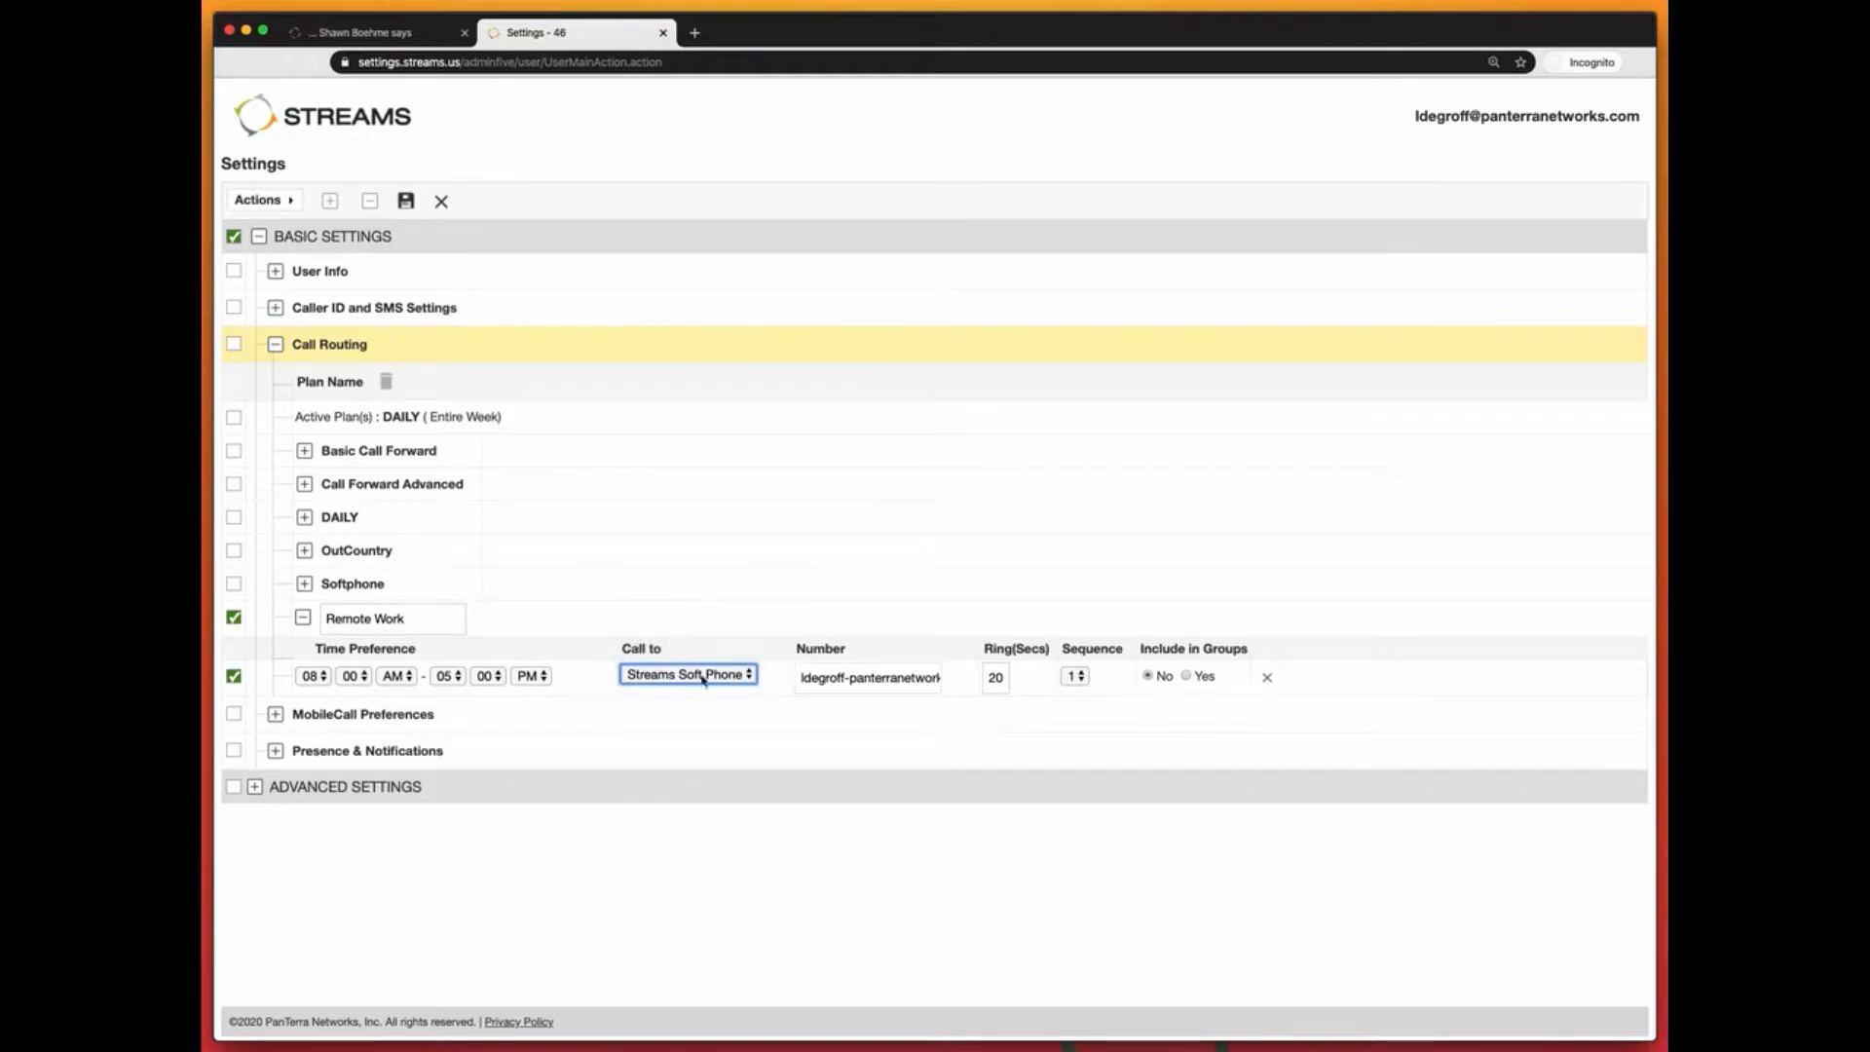
Step: Set ring time to 25 seconds, keep sequence 1, and include the rule in groups
{"action": "left_click", "coordinate": [997, 677]}
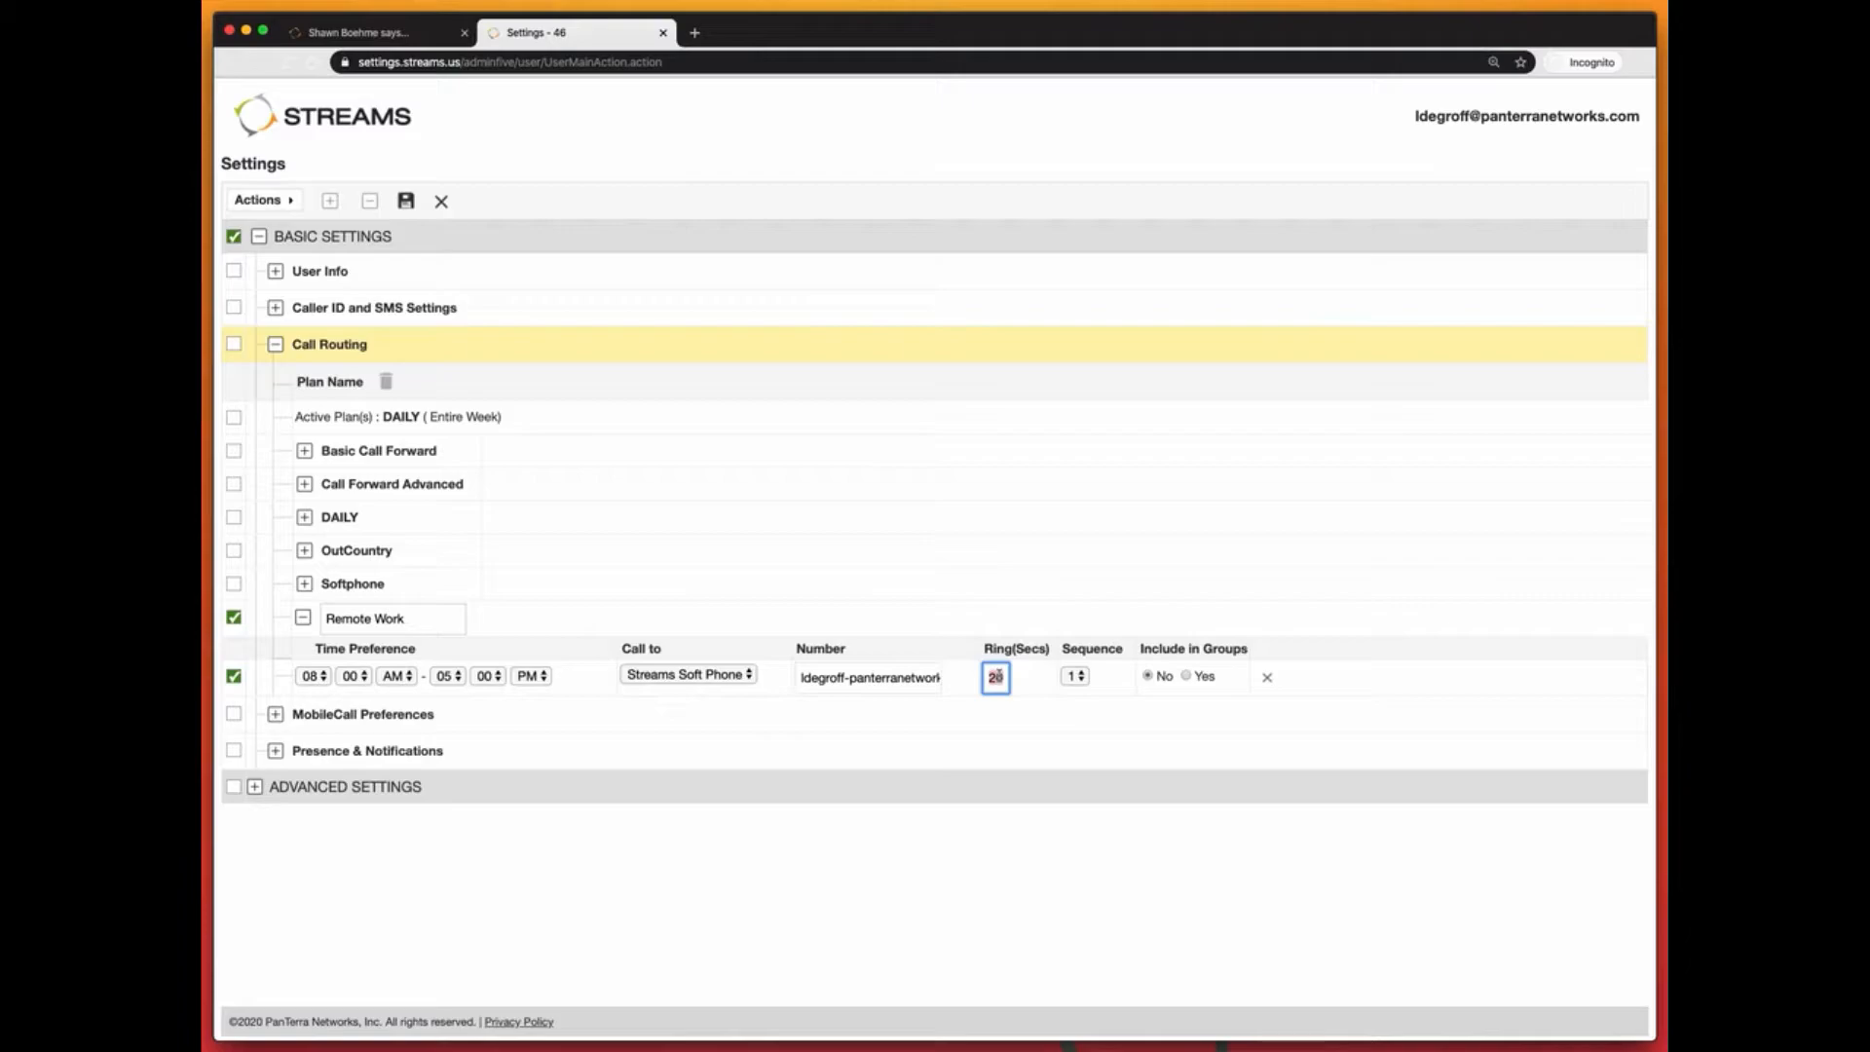
{"action": "key", "text": "BackSpace"}
{"action": "type", "text": "5"}
{"action": "left_click", "coordinate": [1077, 677]}
{"action": "left_click", "coordinate": [1116, 695]}
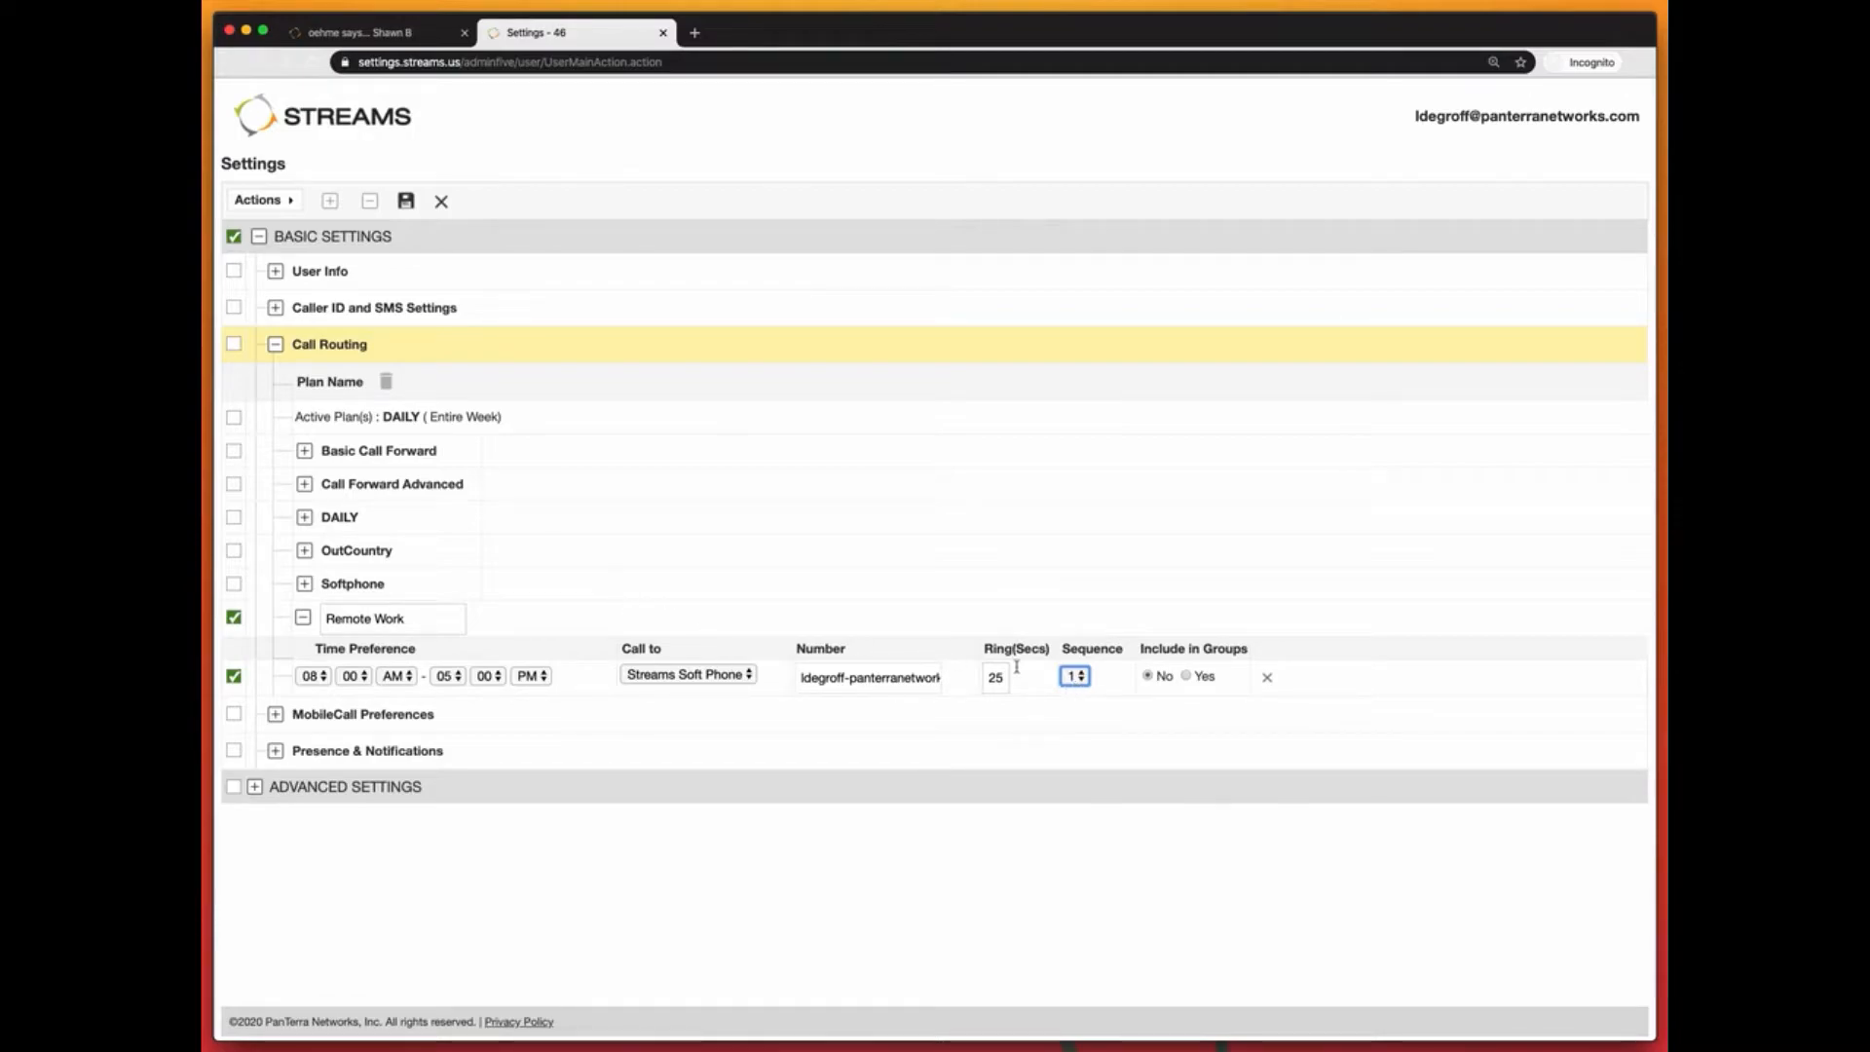
{"action": "left_click", "coordinate": [1186, 676]}
Step: Rename the plan to 'Remote_Work', save and confirm, then re-expand Call Routing
{"action": "left_click", "coordinate": [407, 203]}
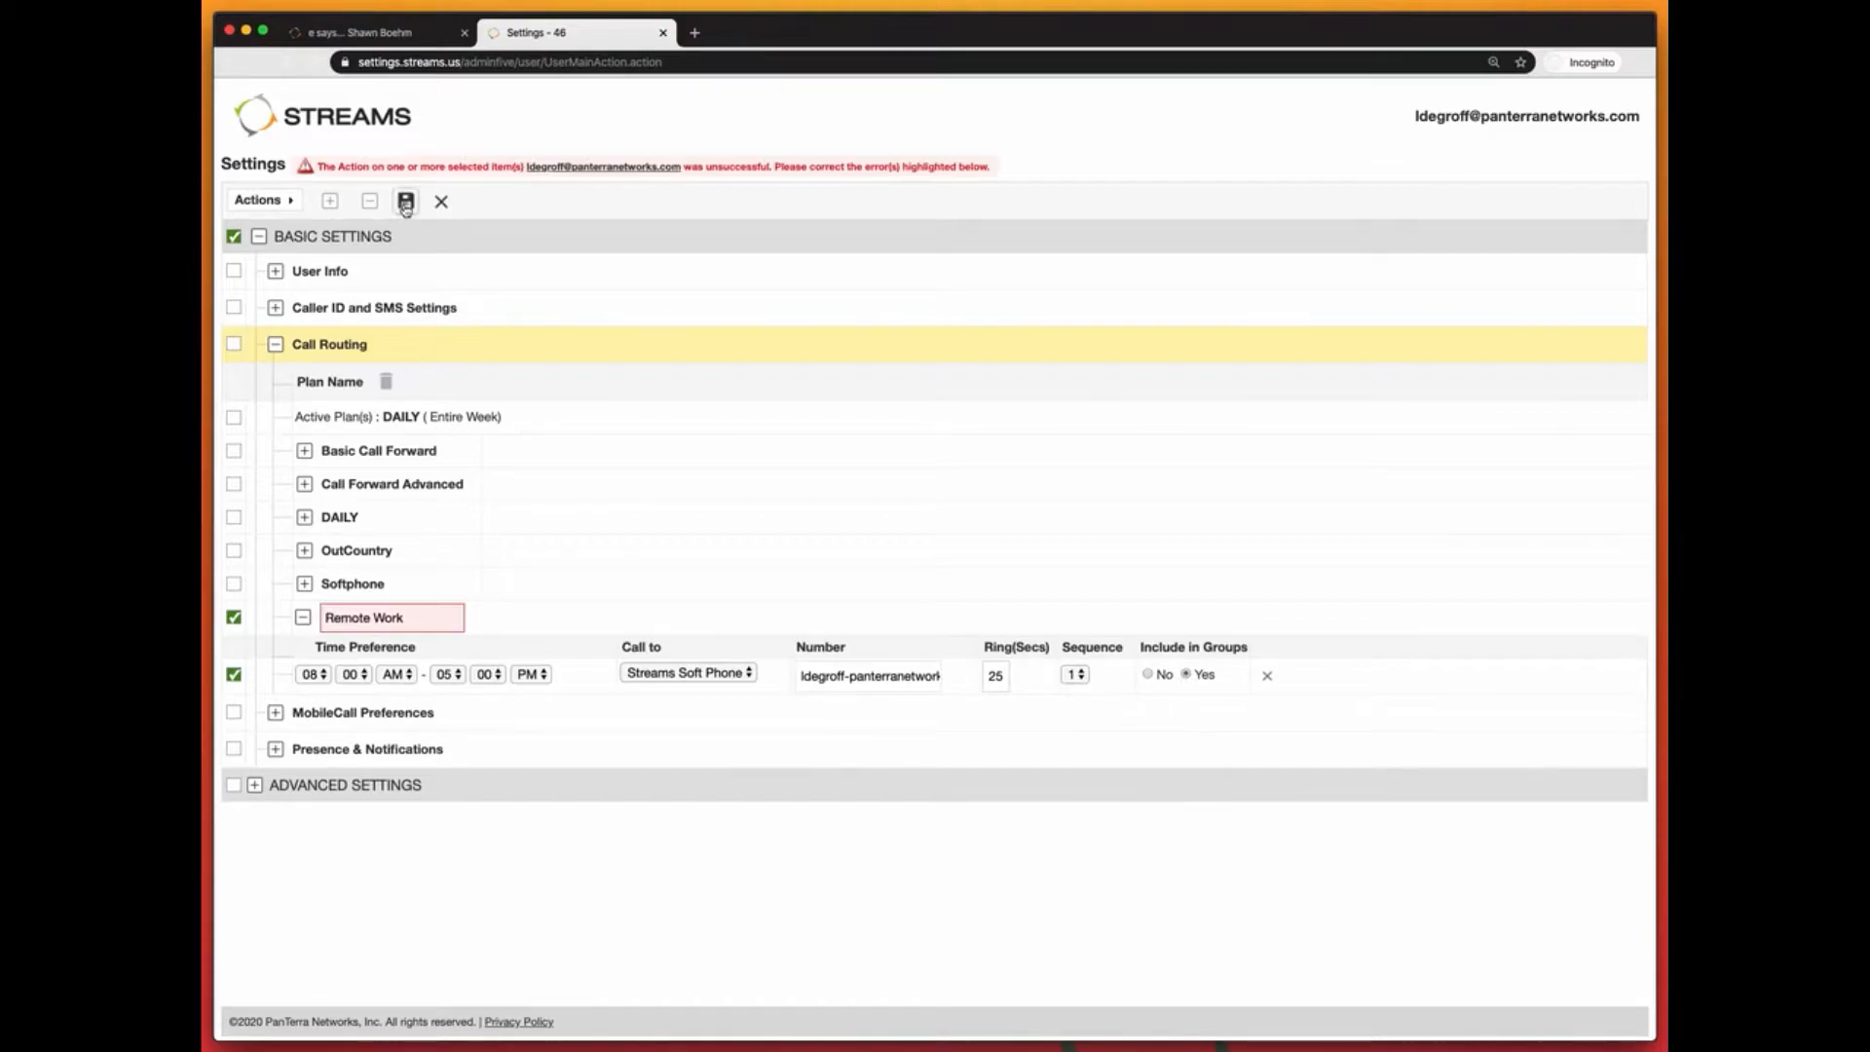
{"action": "left_click", "coordinate": [374, 613]}
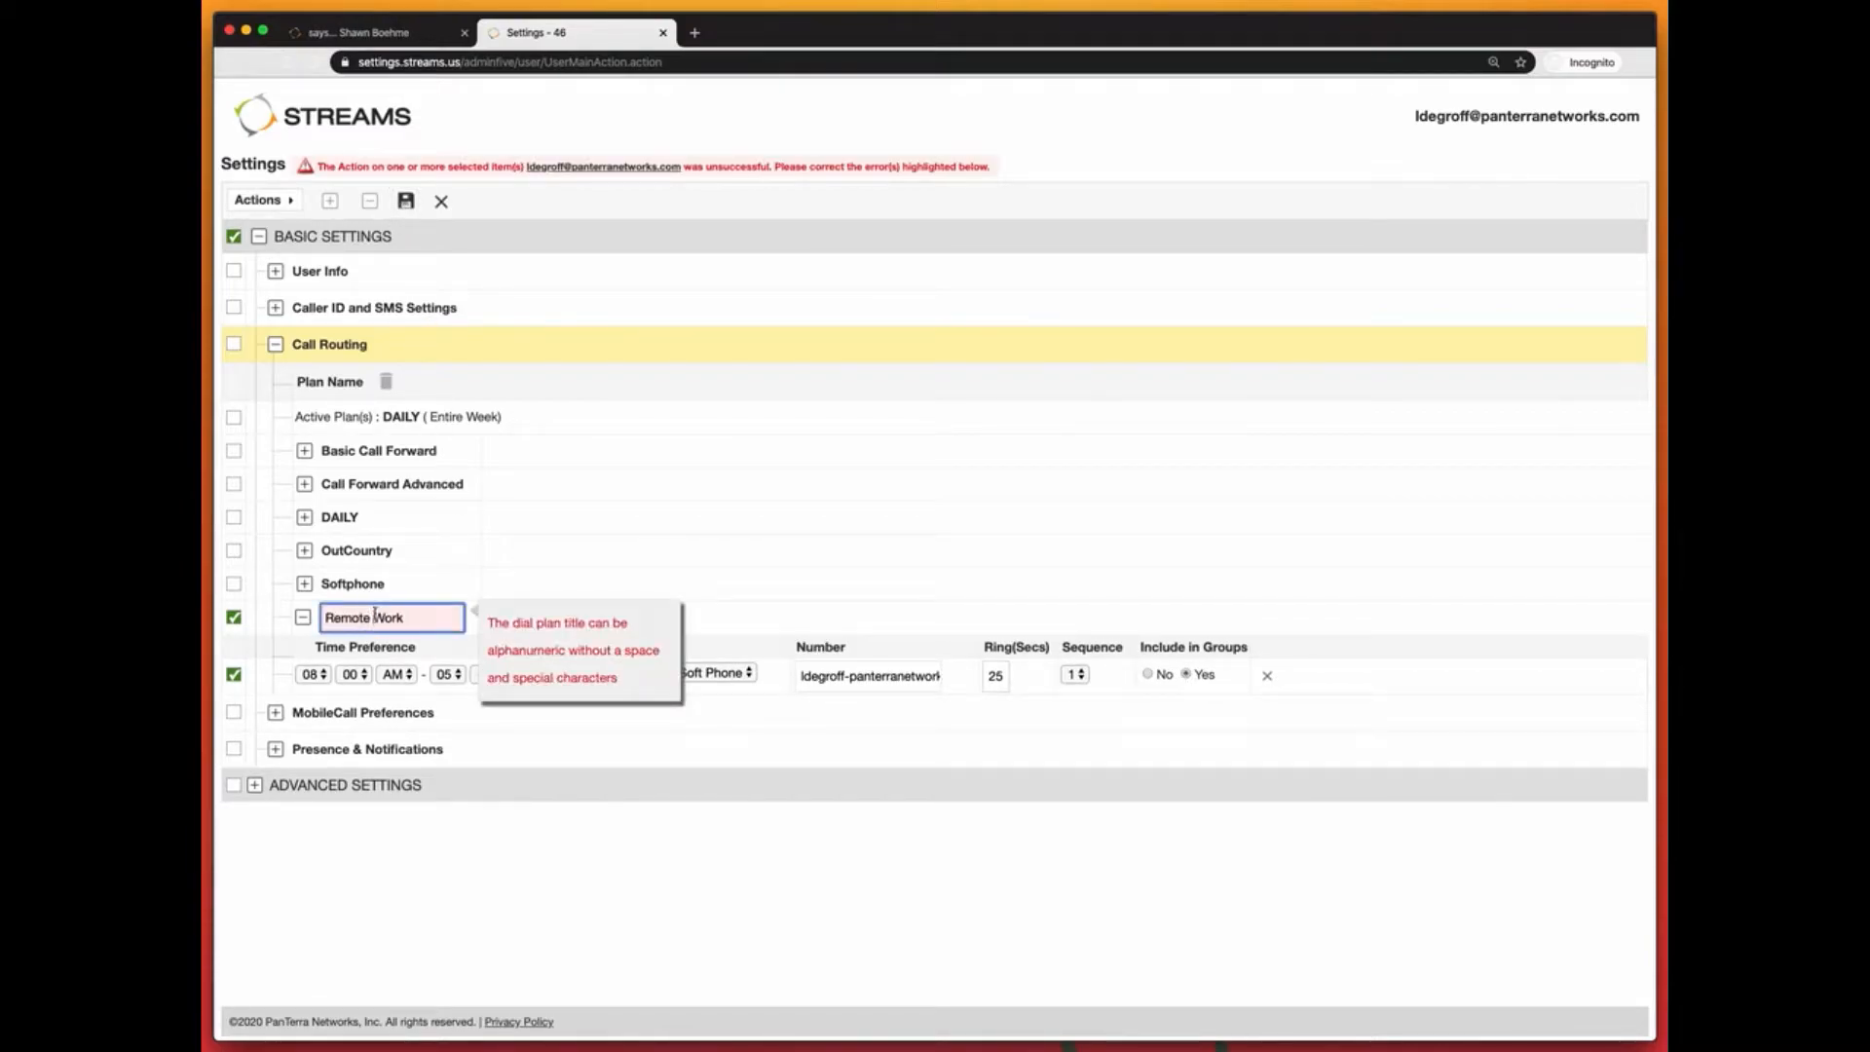
{"action": "key", "text": "BackSpace"}
{"action": "type", "text": "_"}
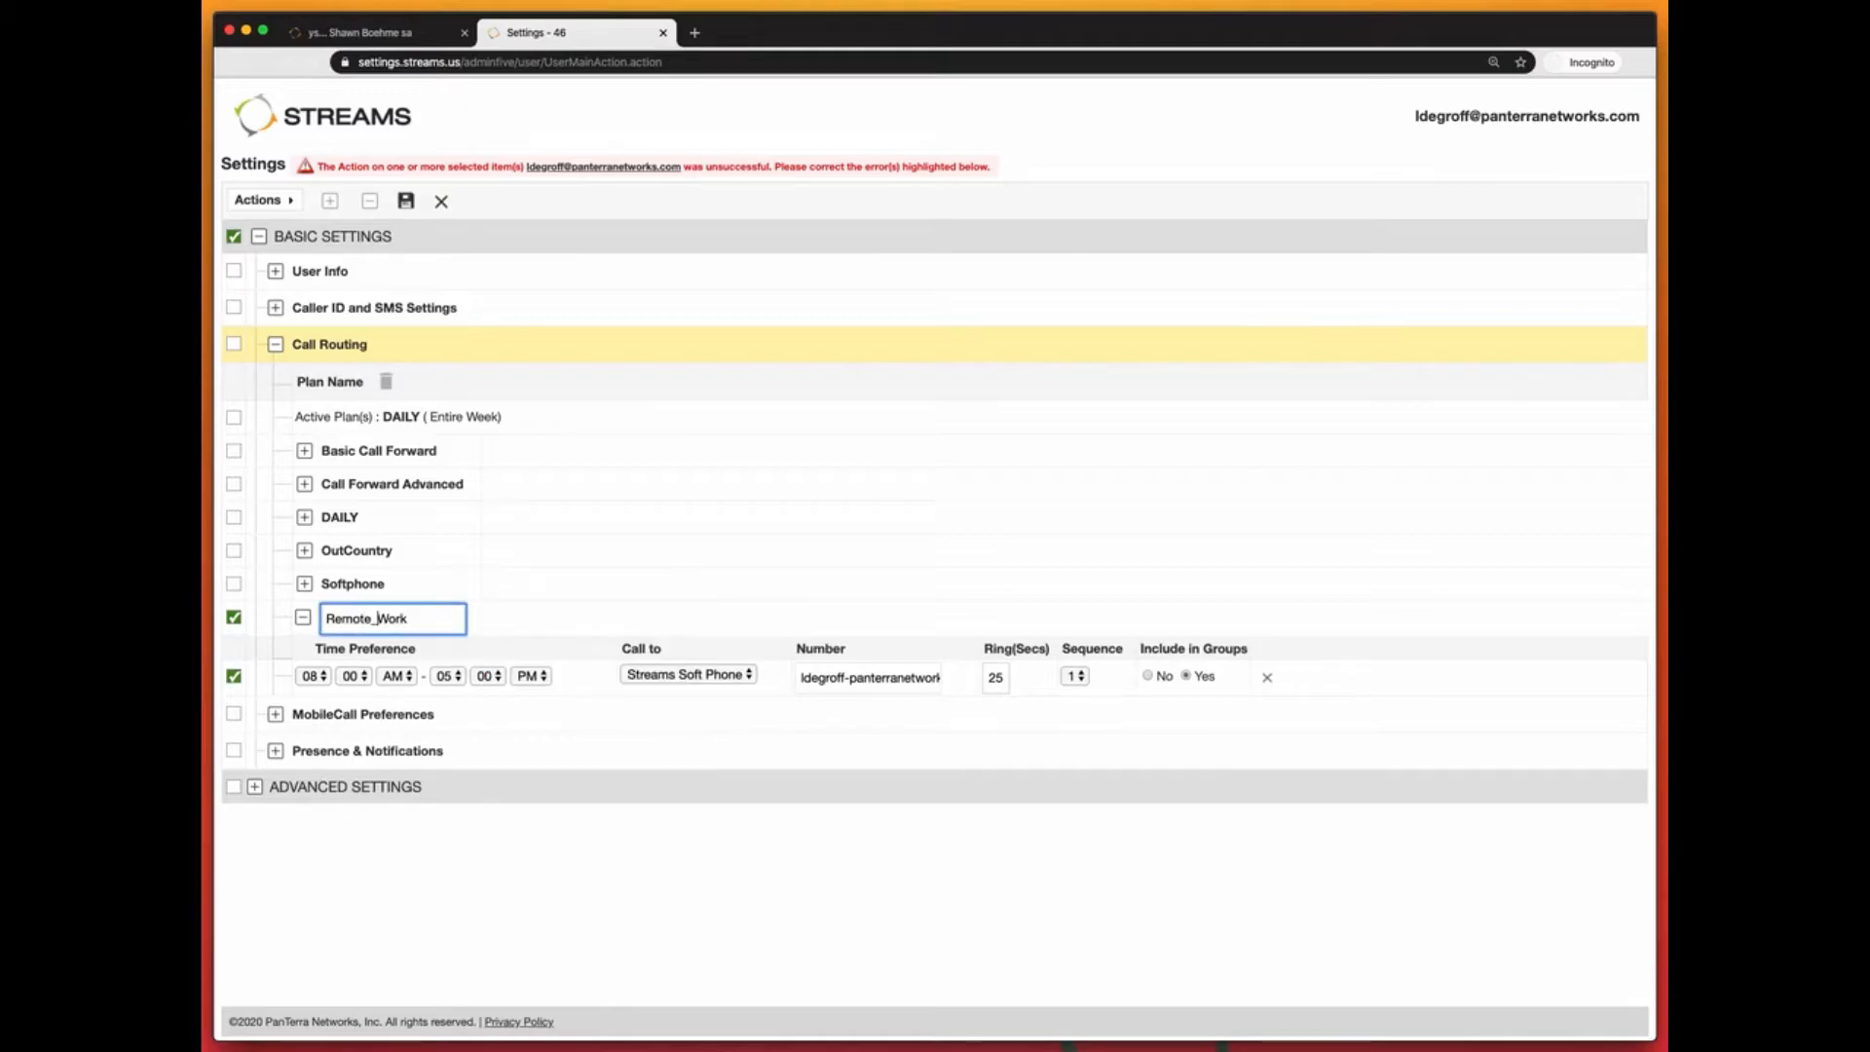
{"action": "left_click", "coordinate": [406, 203]}
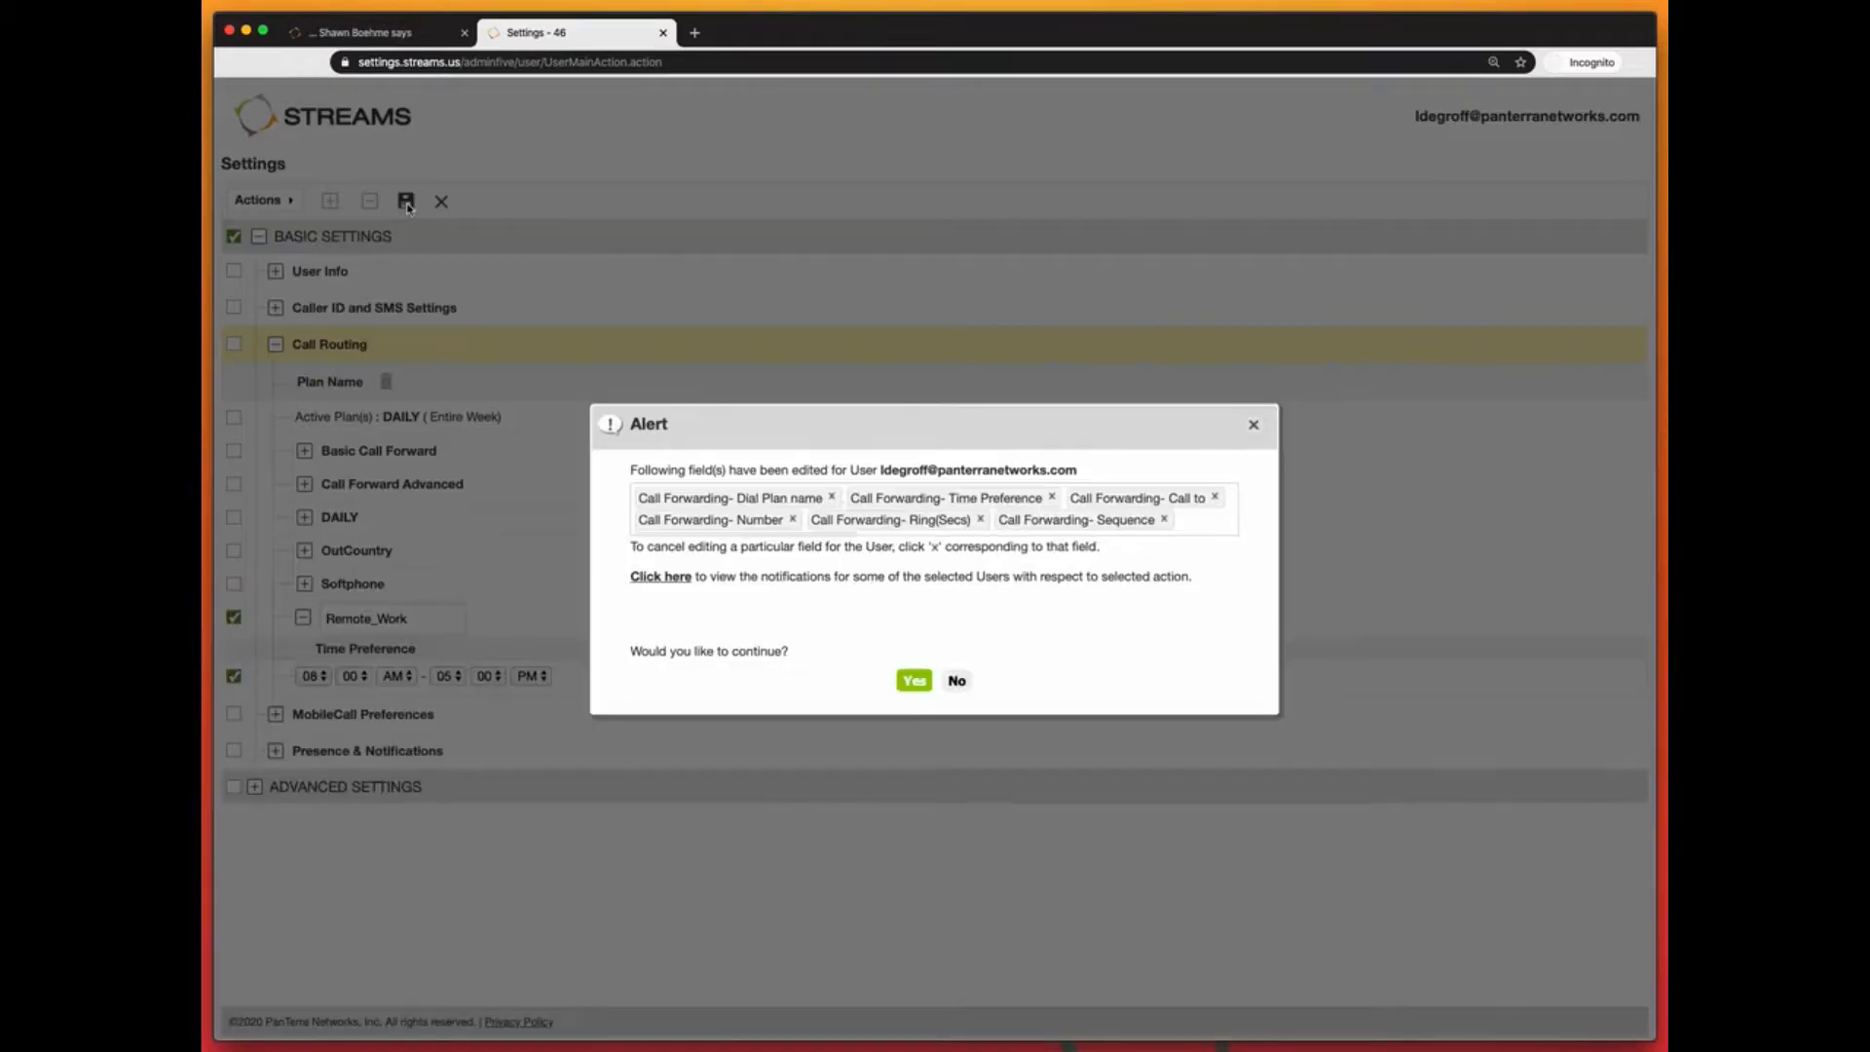
{"action": "left_click", "coordinate": [914, 681]}
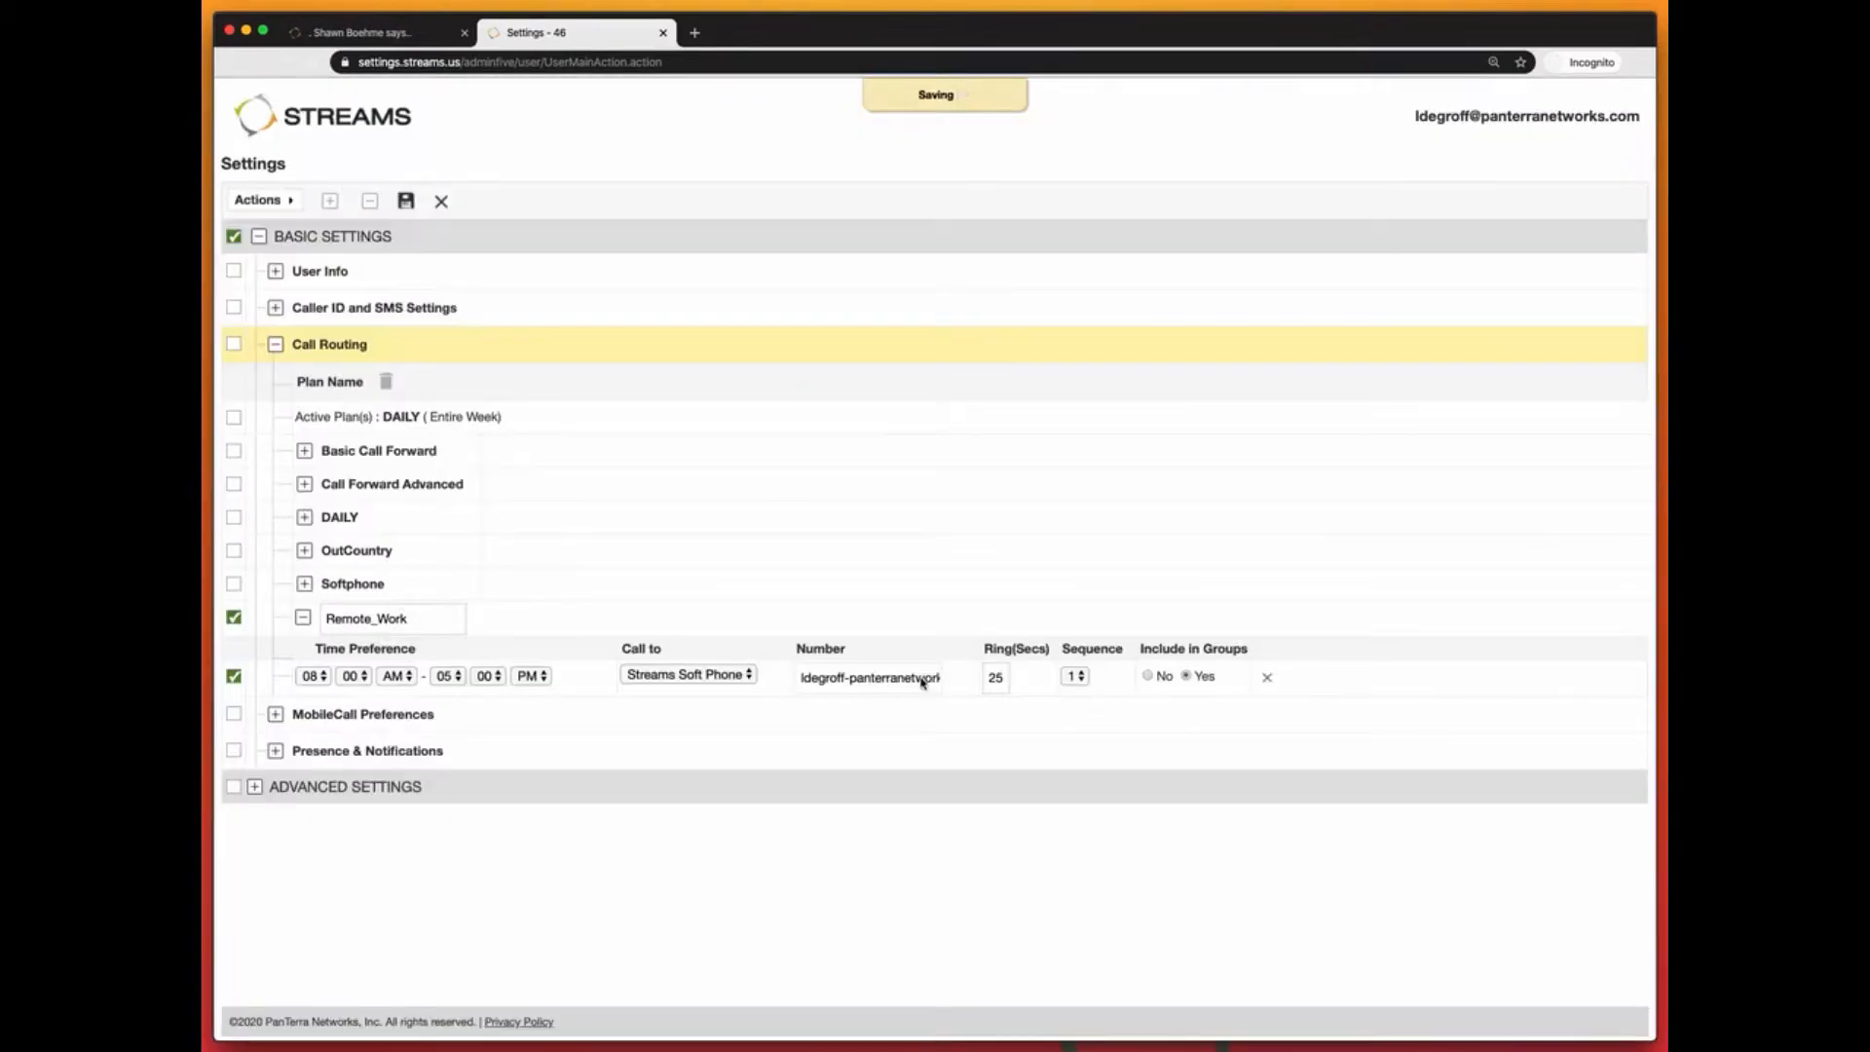
{"action": "left_click", "coordinate": [258, 237]}
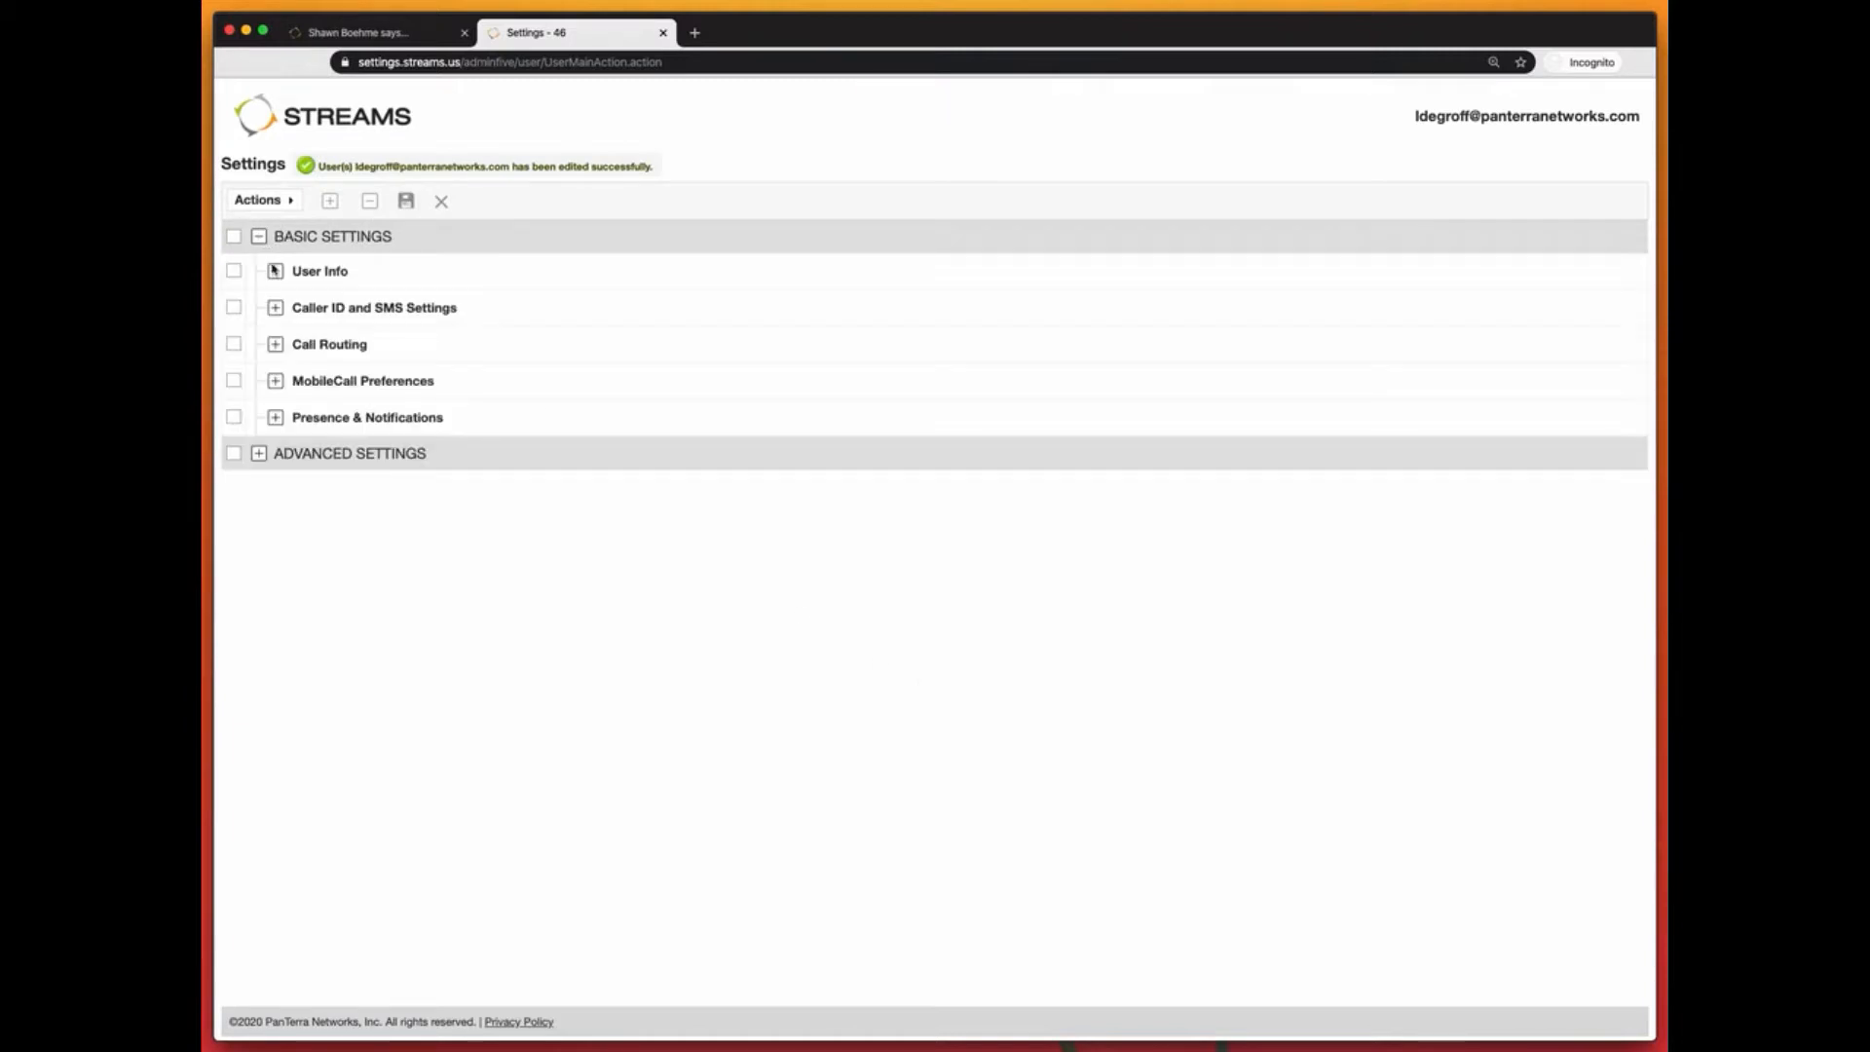
{"action": "left_click", "coordinate": [276, 345]}
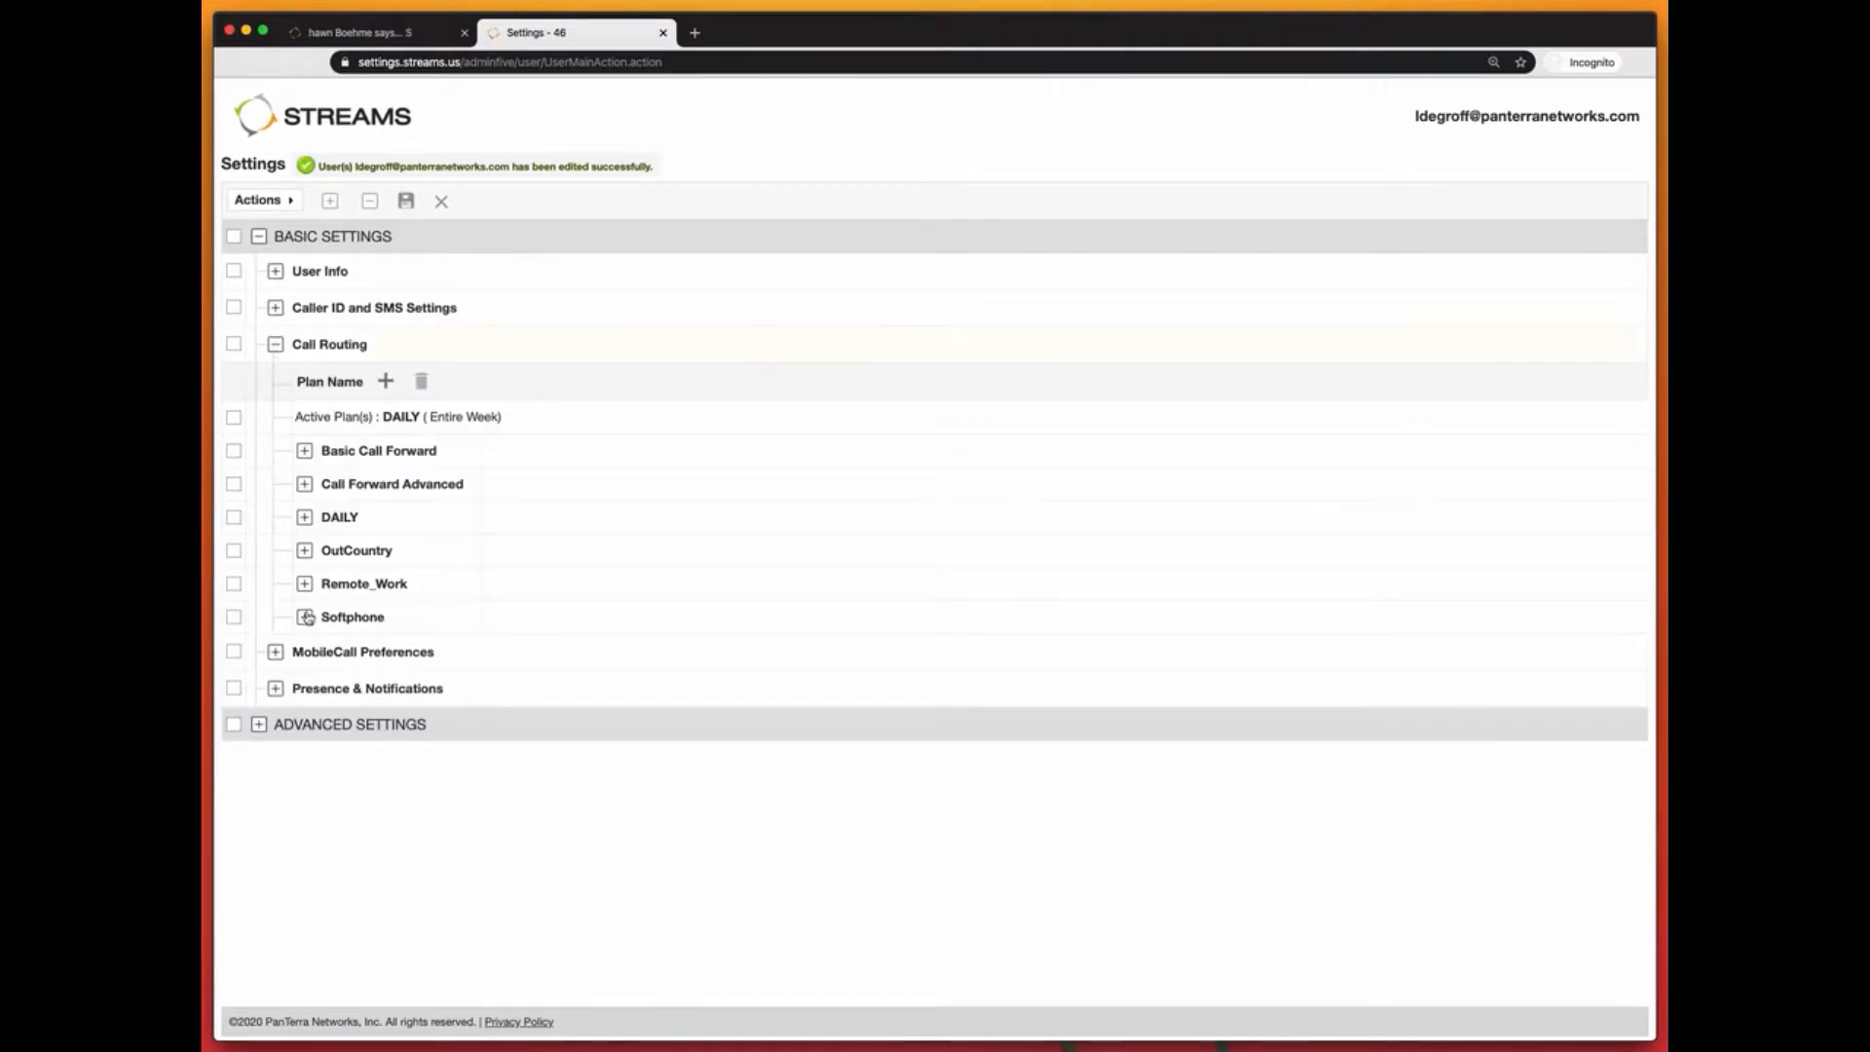
Step: Add a second Remote_Work rule with sequence 2 forwarding to a PSTN Phone
{"action": "left_click", "coordinate": [305, 585]}
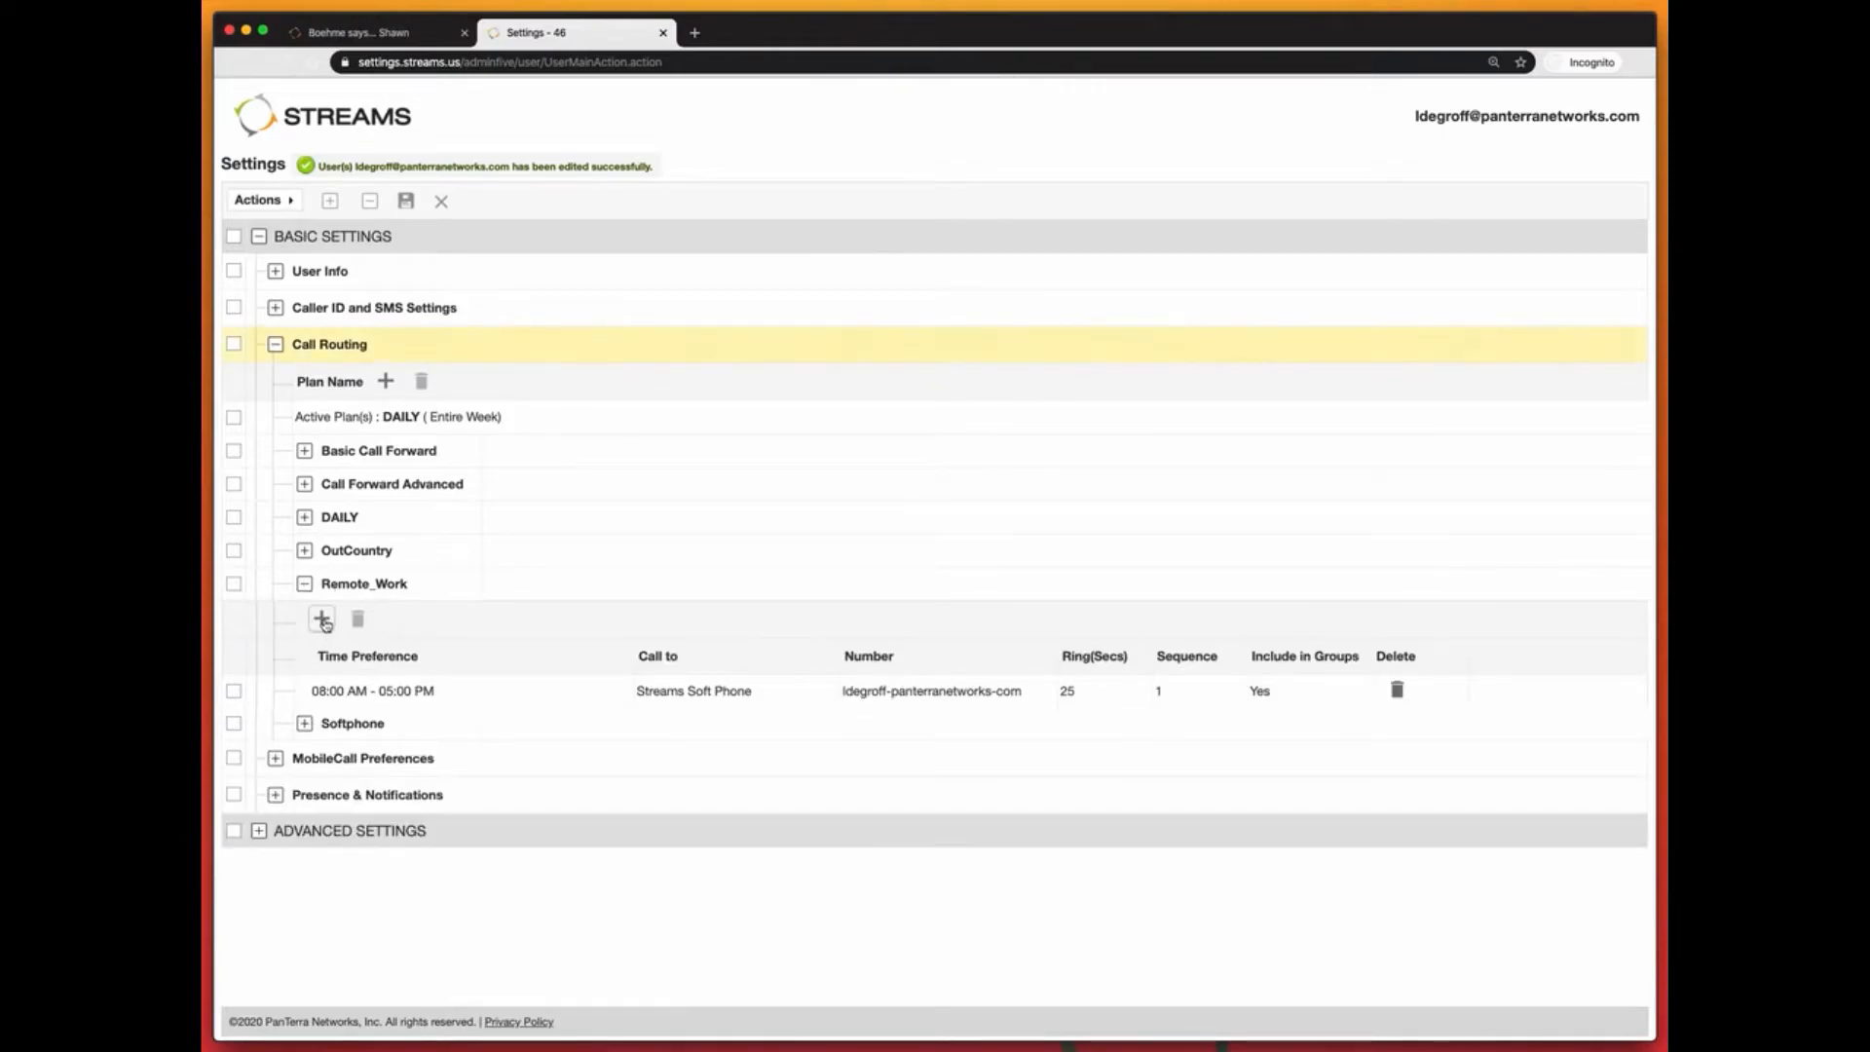
{"action": "left_click", "coordinate": [322, 620]}
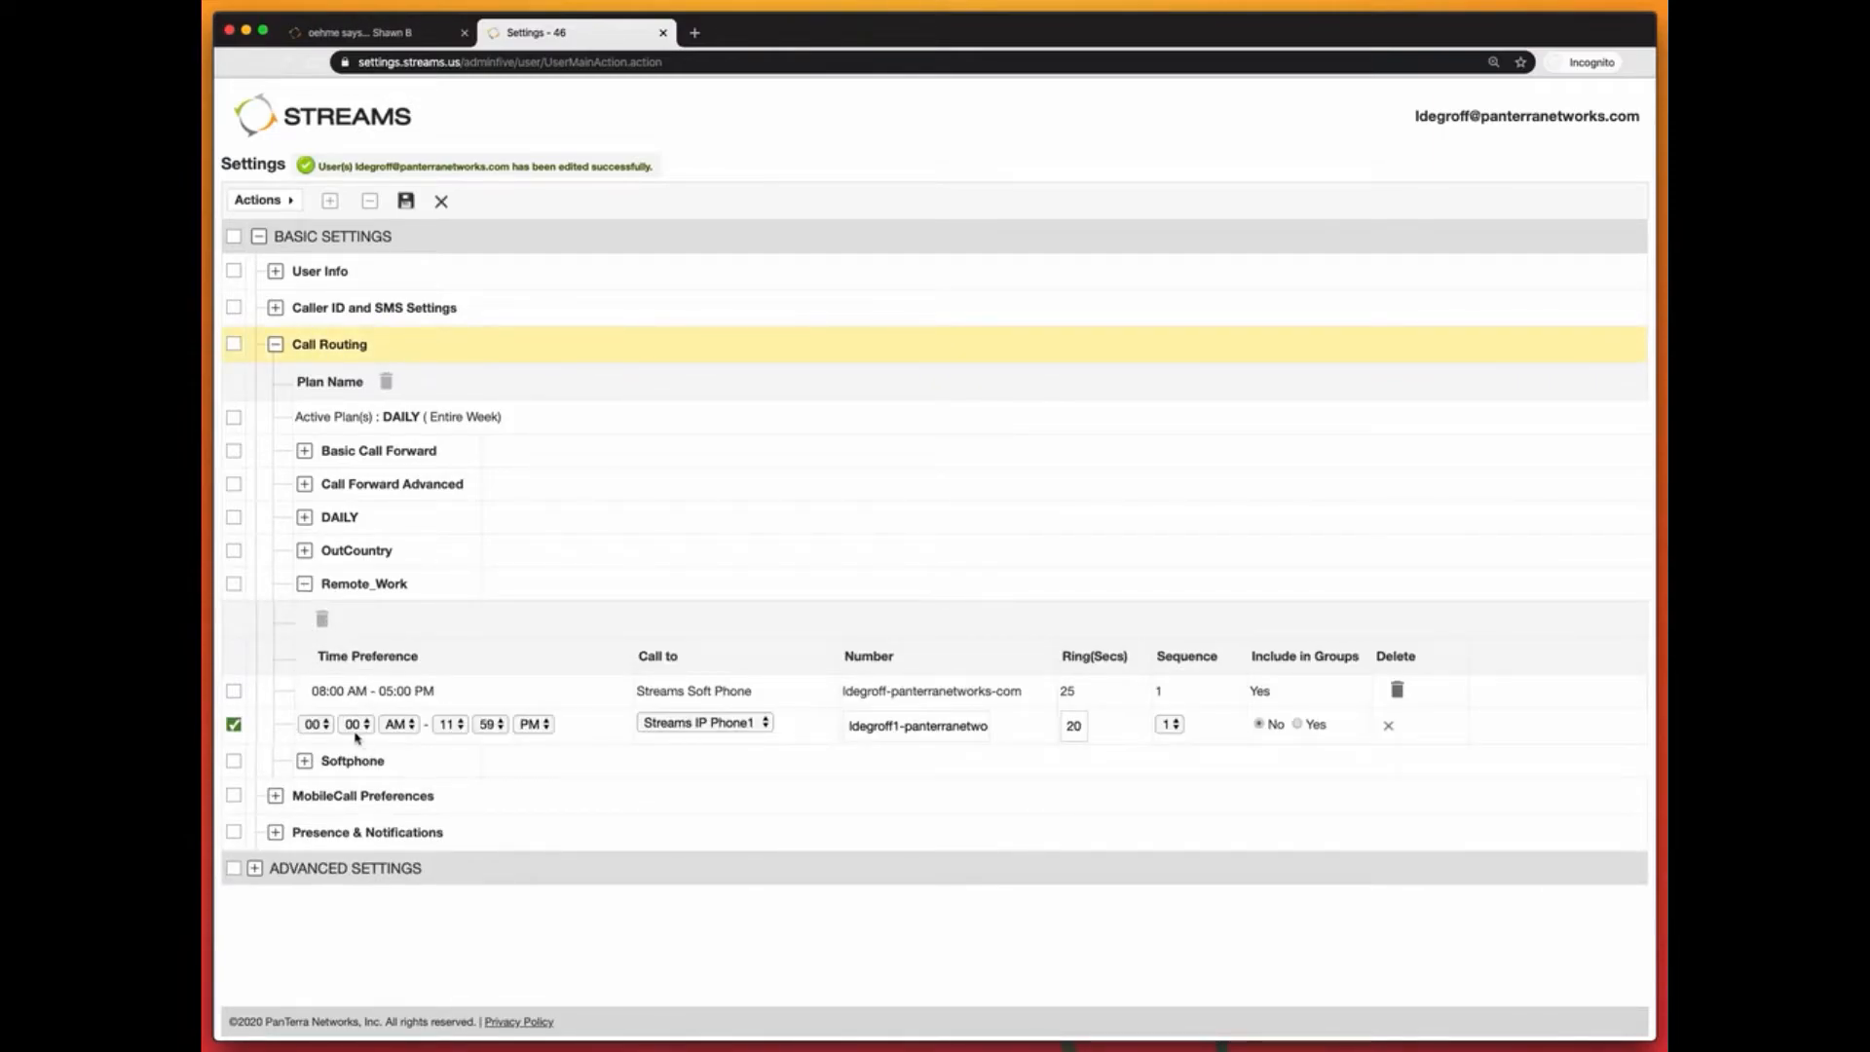
{"action": "left_click", "coordinate": [1169, 726]}
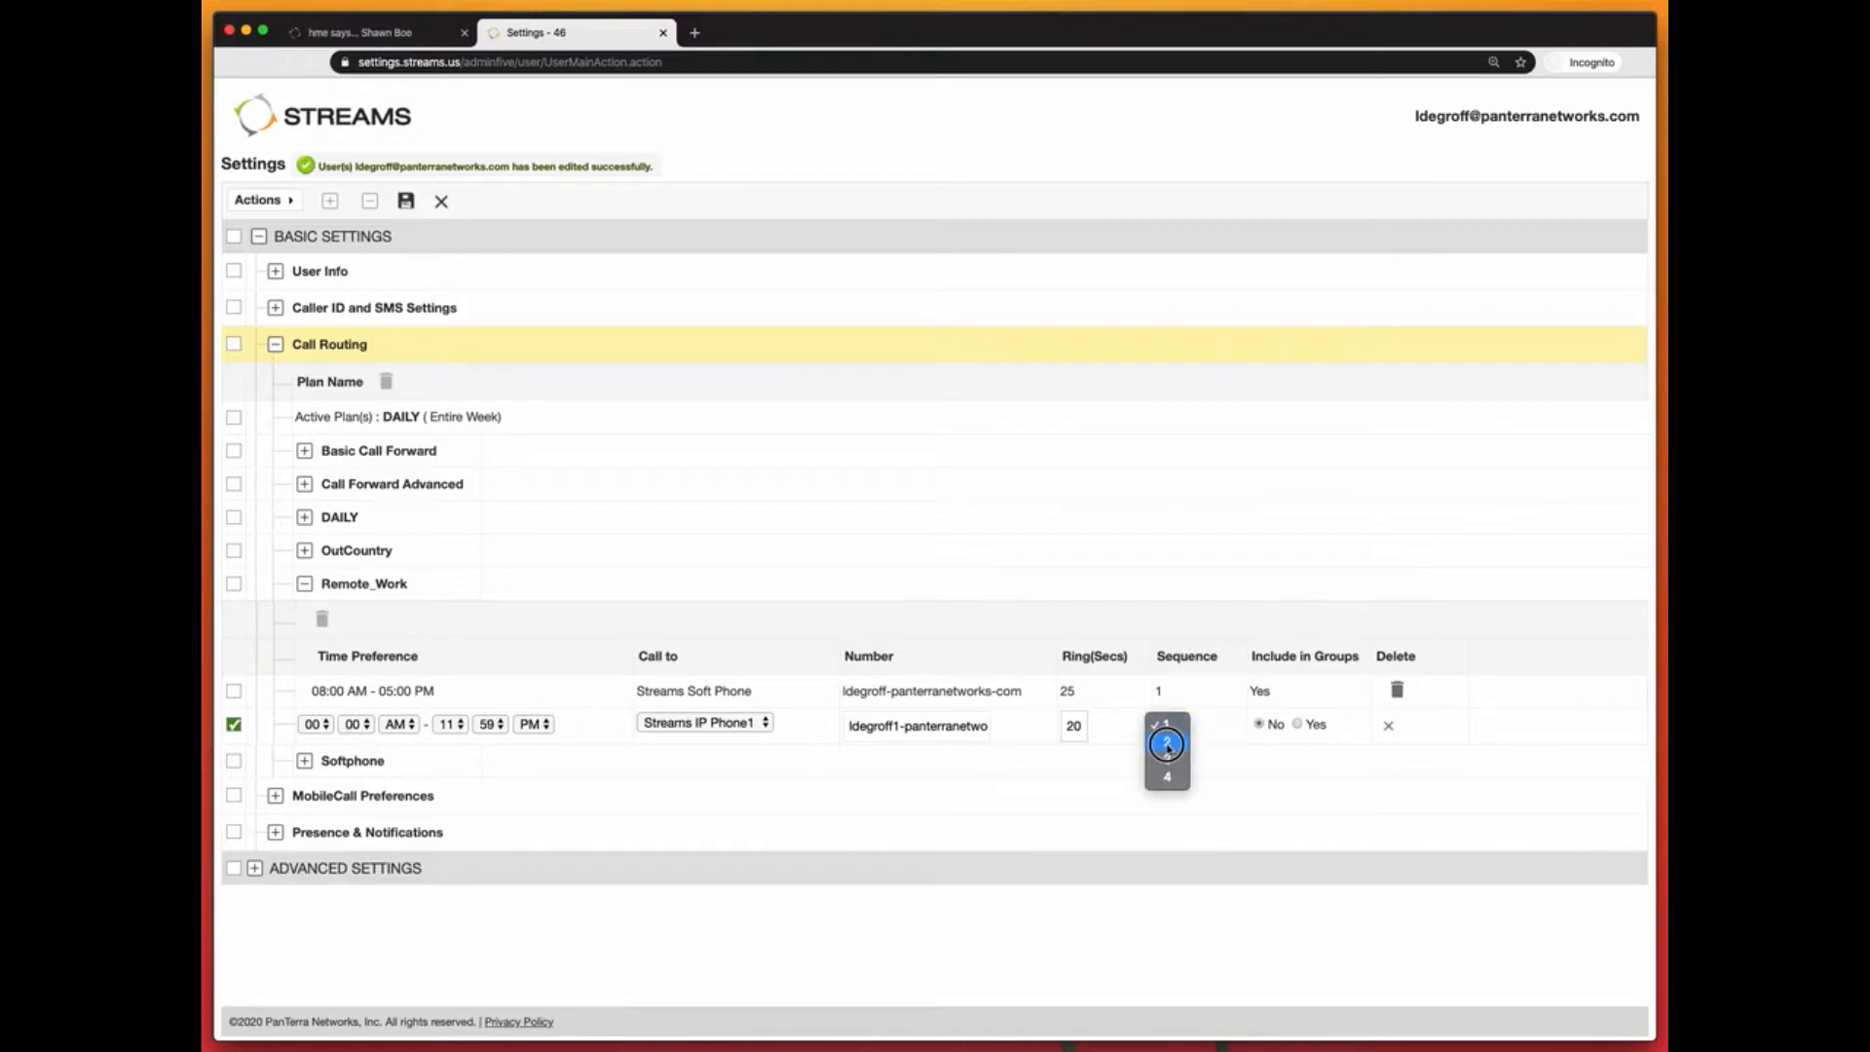
{"action": "left_click", "coordinate": [1167, 745]}
{"action": "left_click", "coordinate": [665, 722]}
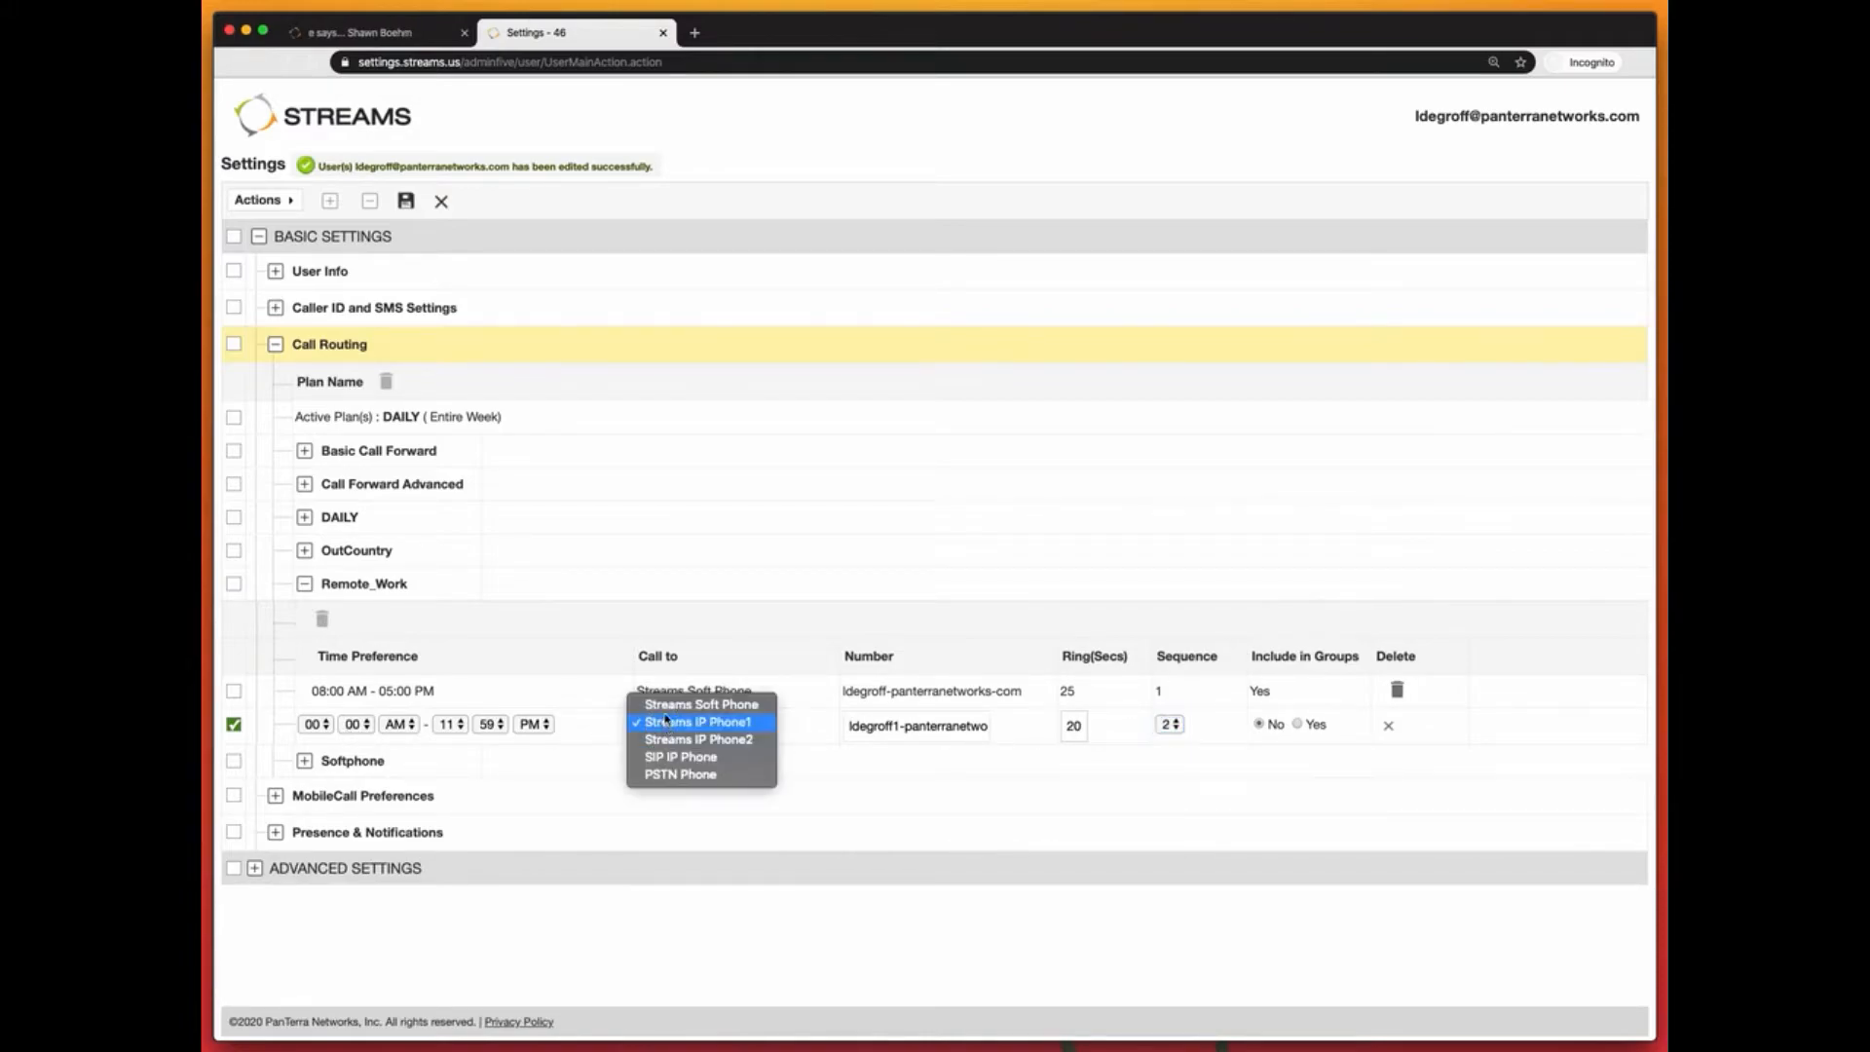
{"action": "left_click", "coordinate": [680, 773]}
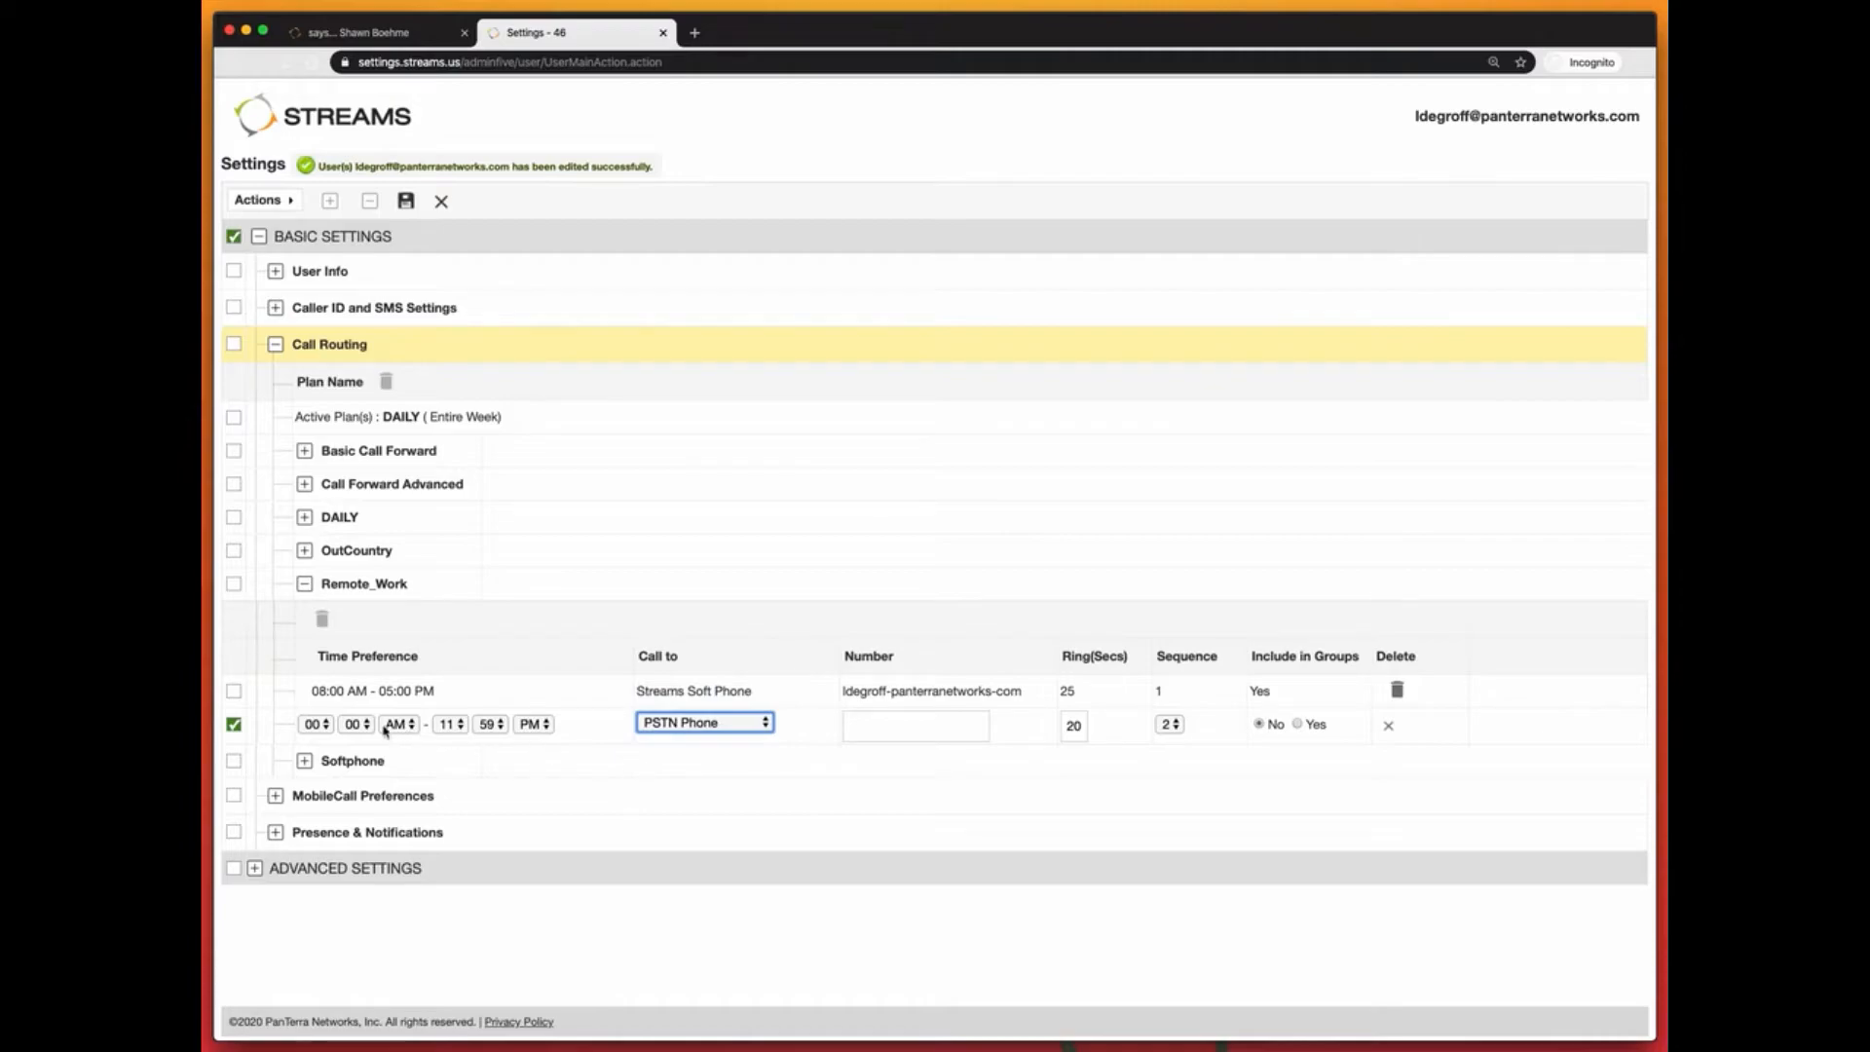
Step: Set the PSTN rule to 08:00 AM–05:00 PM, enter the phone number, include groups, and save
{"action": "left_click", "coordinate": [315, 725]}
{"action": "left_click", "coordinate": [478, 769]}
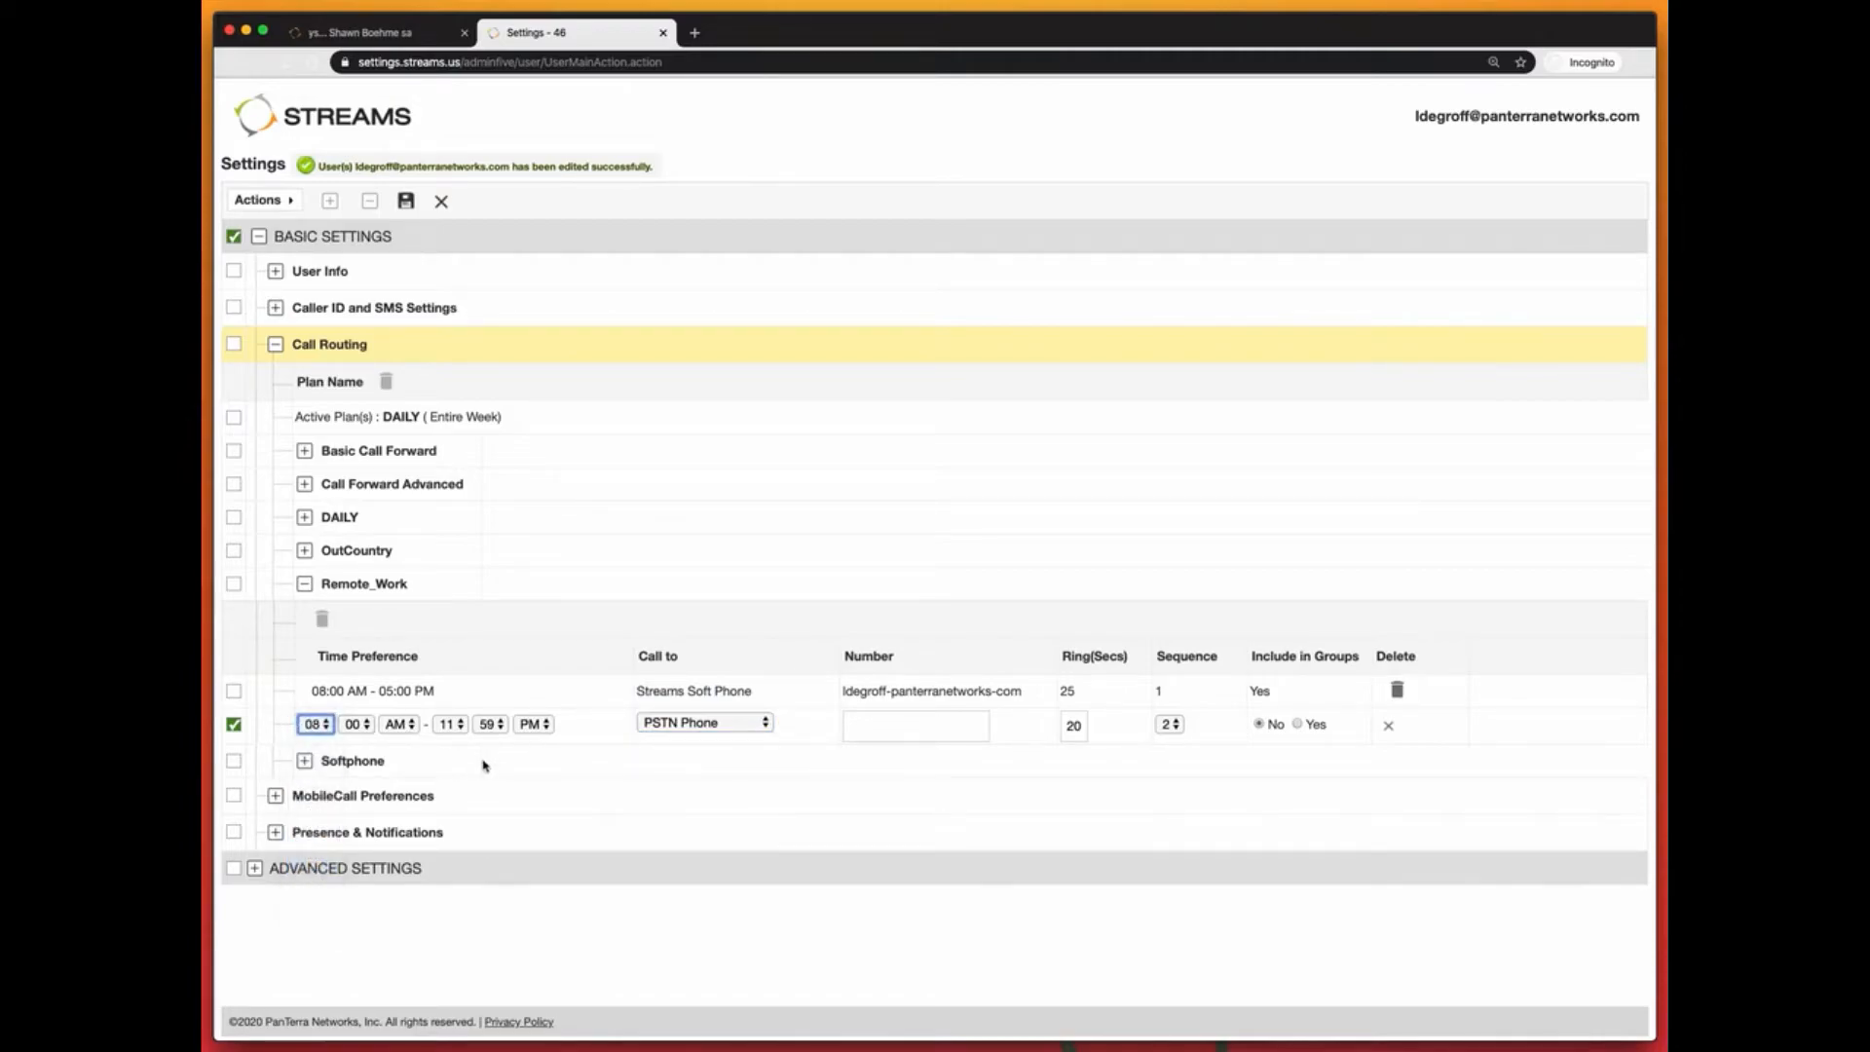
{"action": "left_click", "coordinate": [450, 724]}
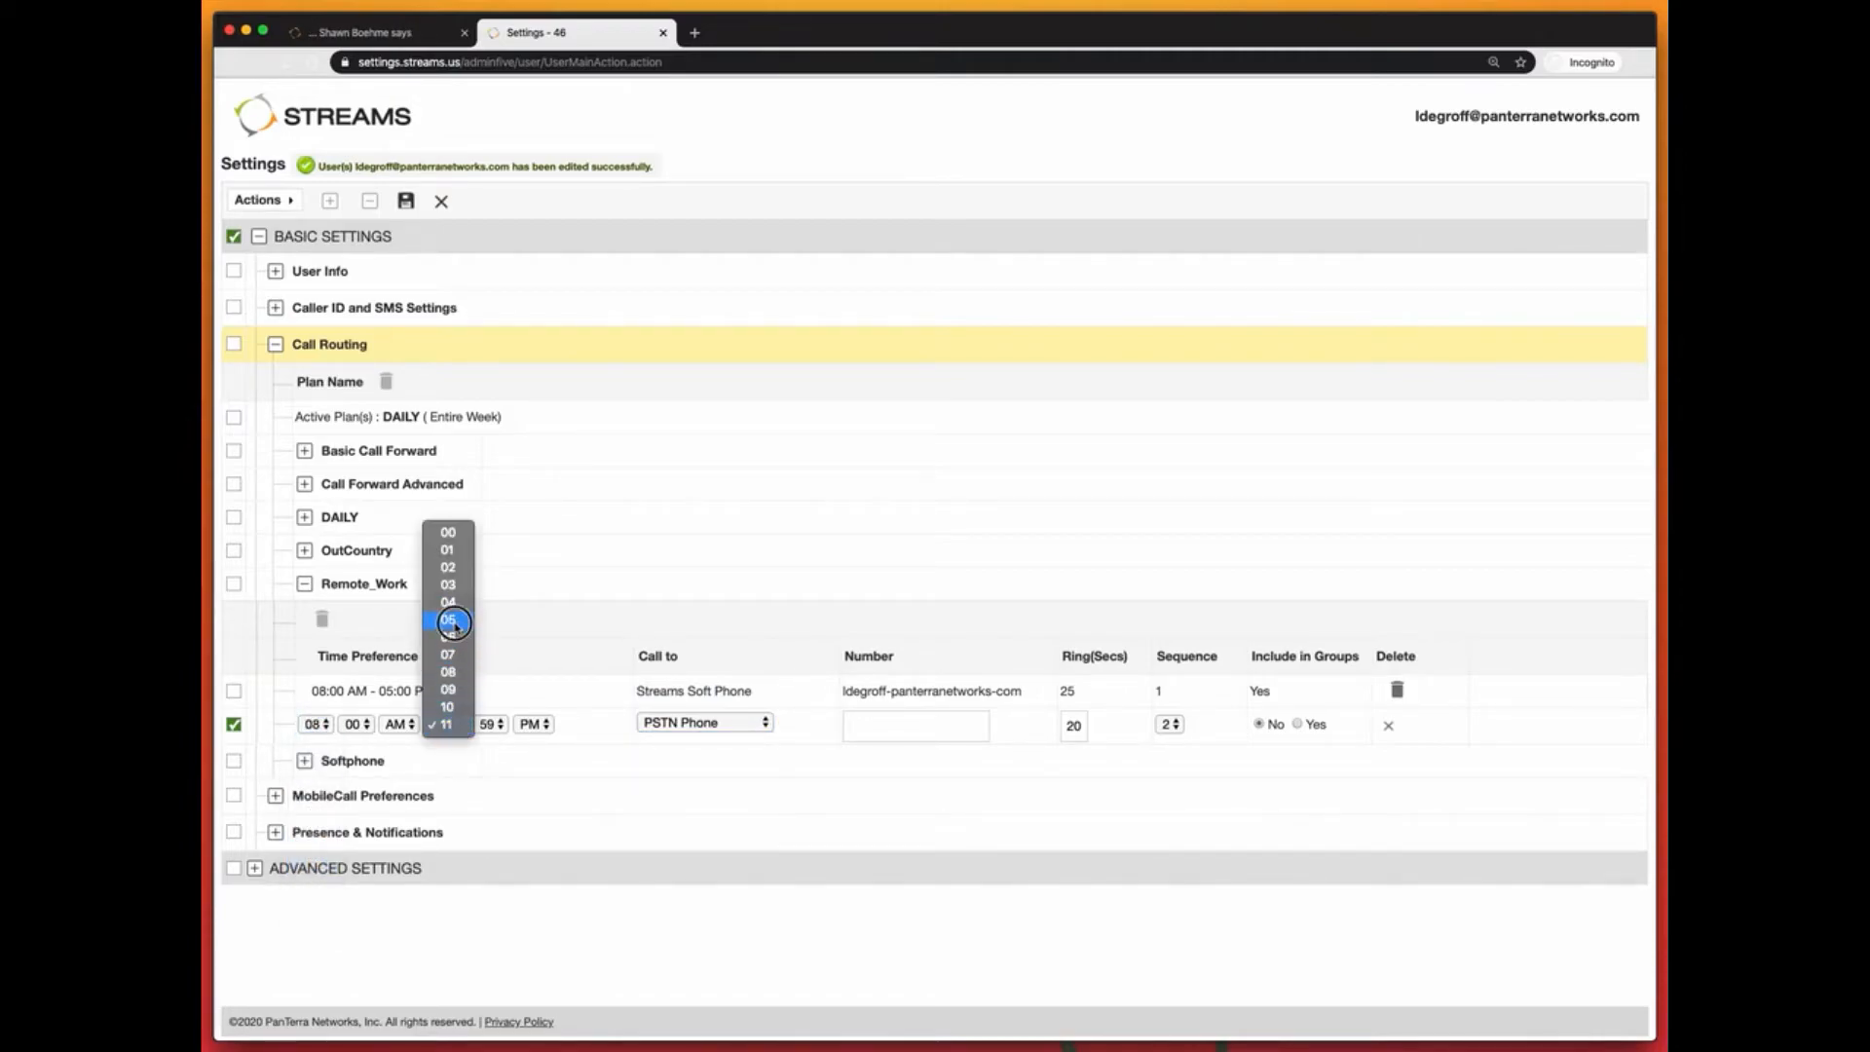
{"action": "left_click", "coordinate": [447, 620]}
{"action": "left_click", "coordinate": [490, 725]}
{"action": "left_click", "coordinate": [490, 650]}
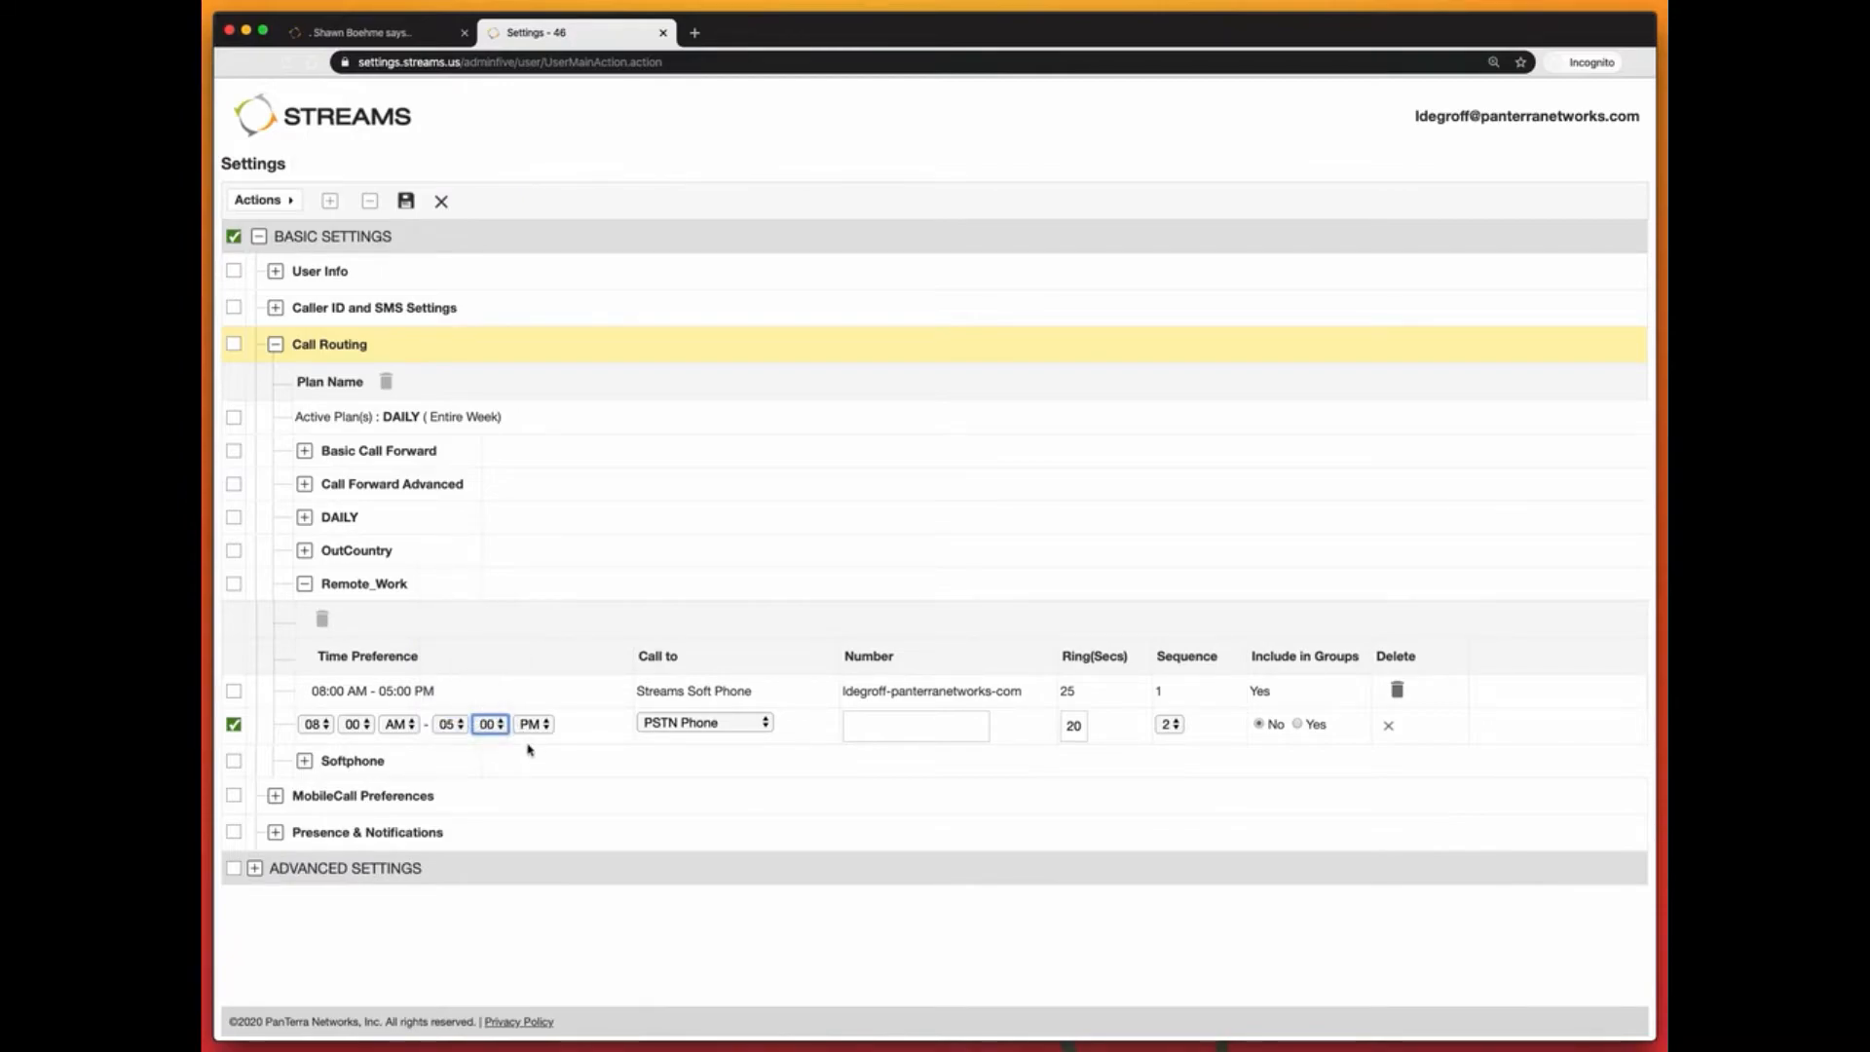
{"action": "left_click", "coordinate": [901, 729]}
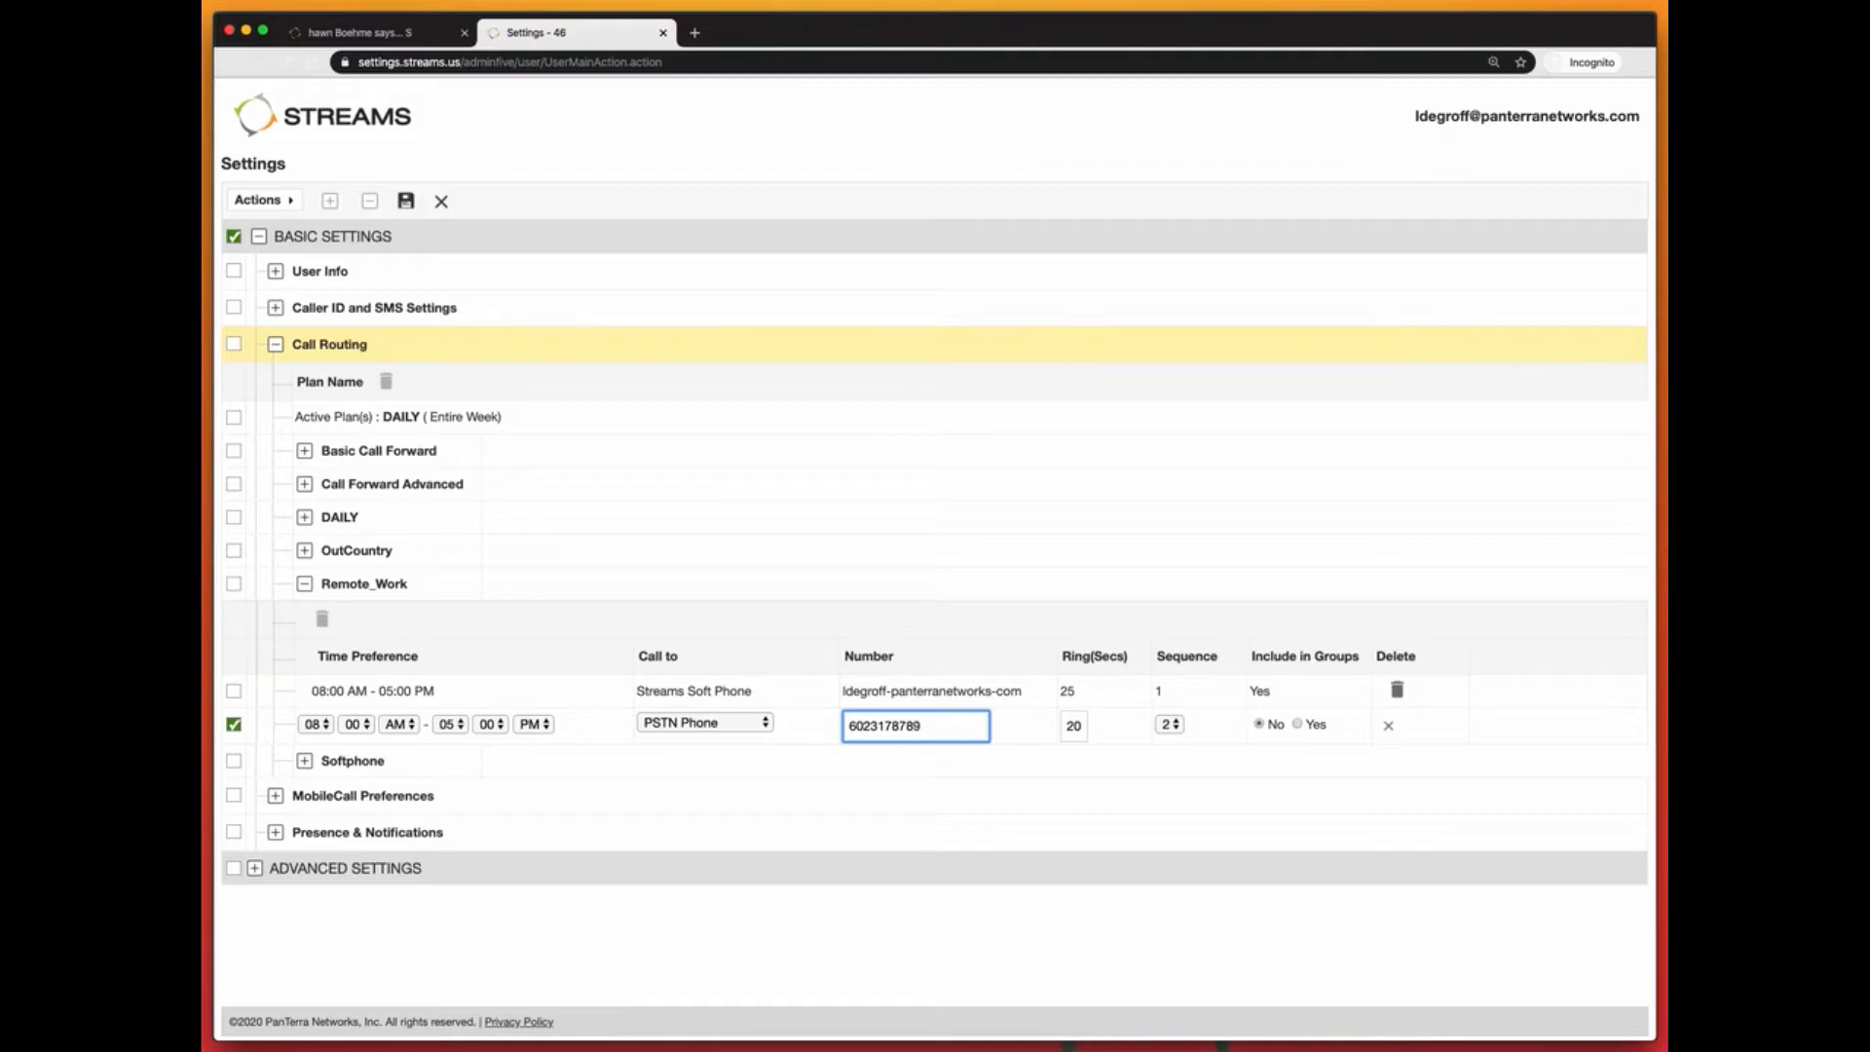
{"action": "left_click", "coordinate": [1298, 725]}
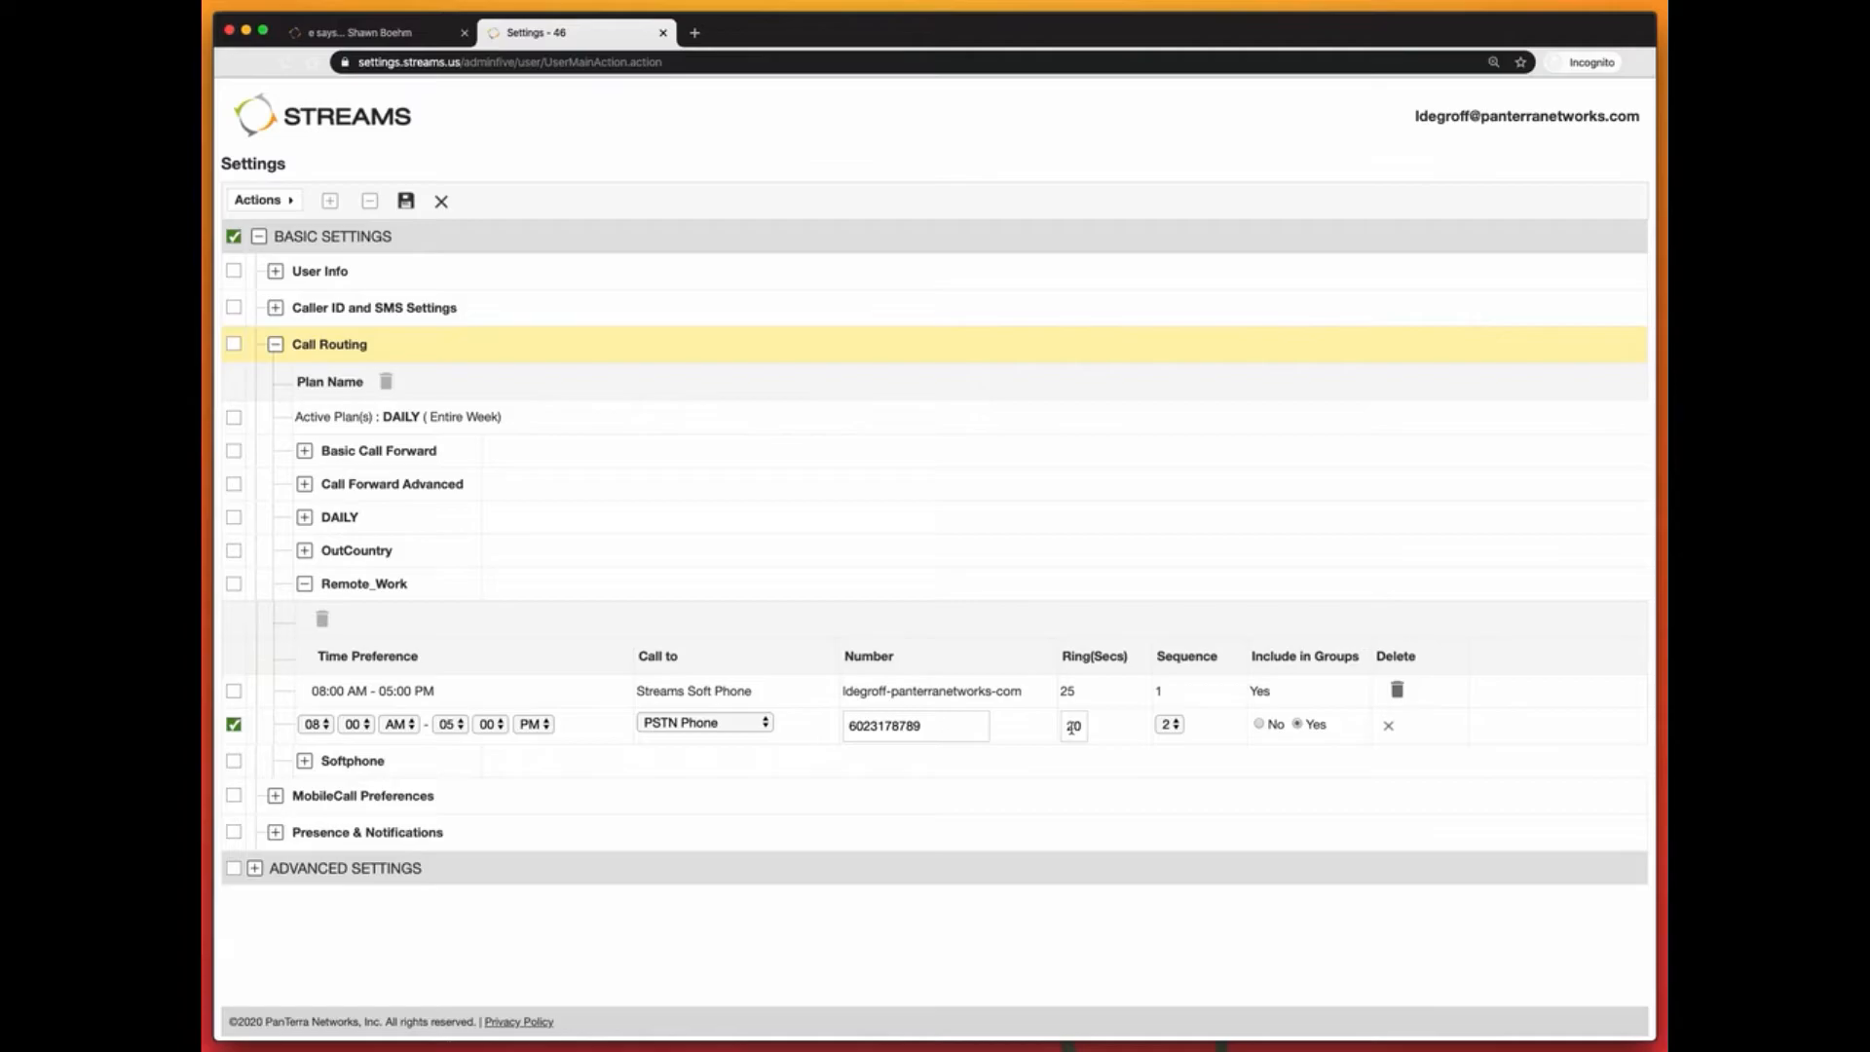
{"action": "left_click", "coordinate": [406, 202]}
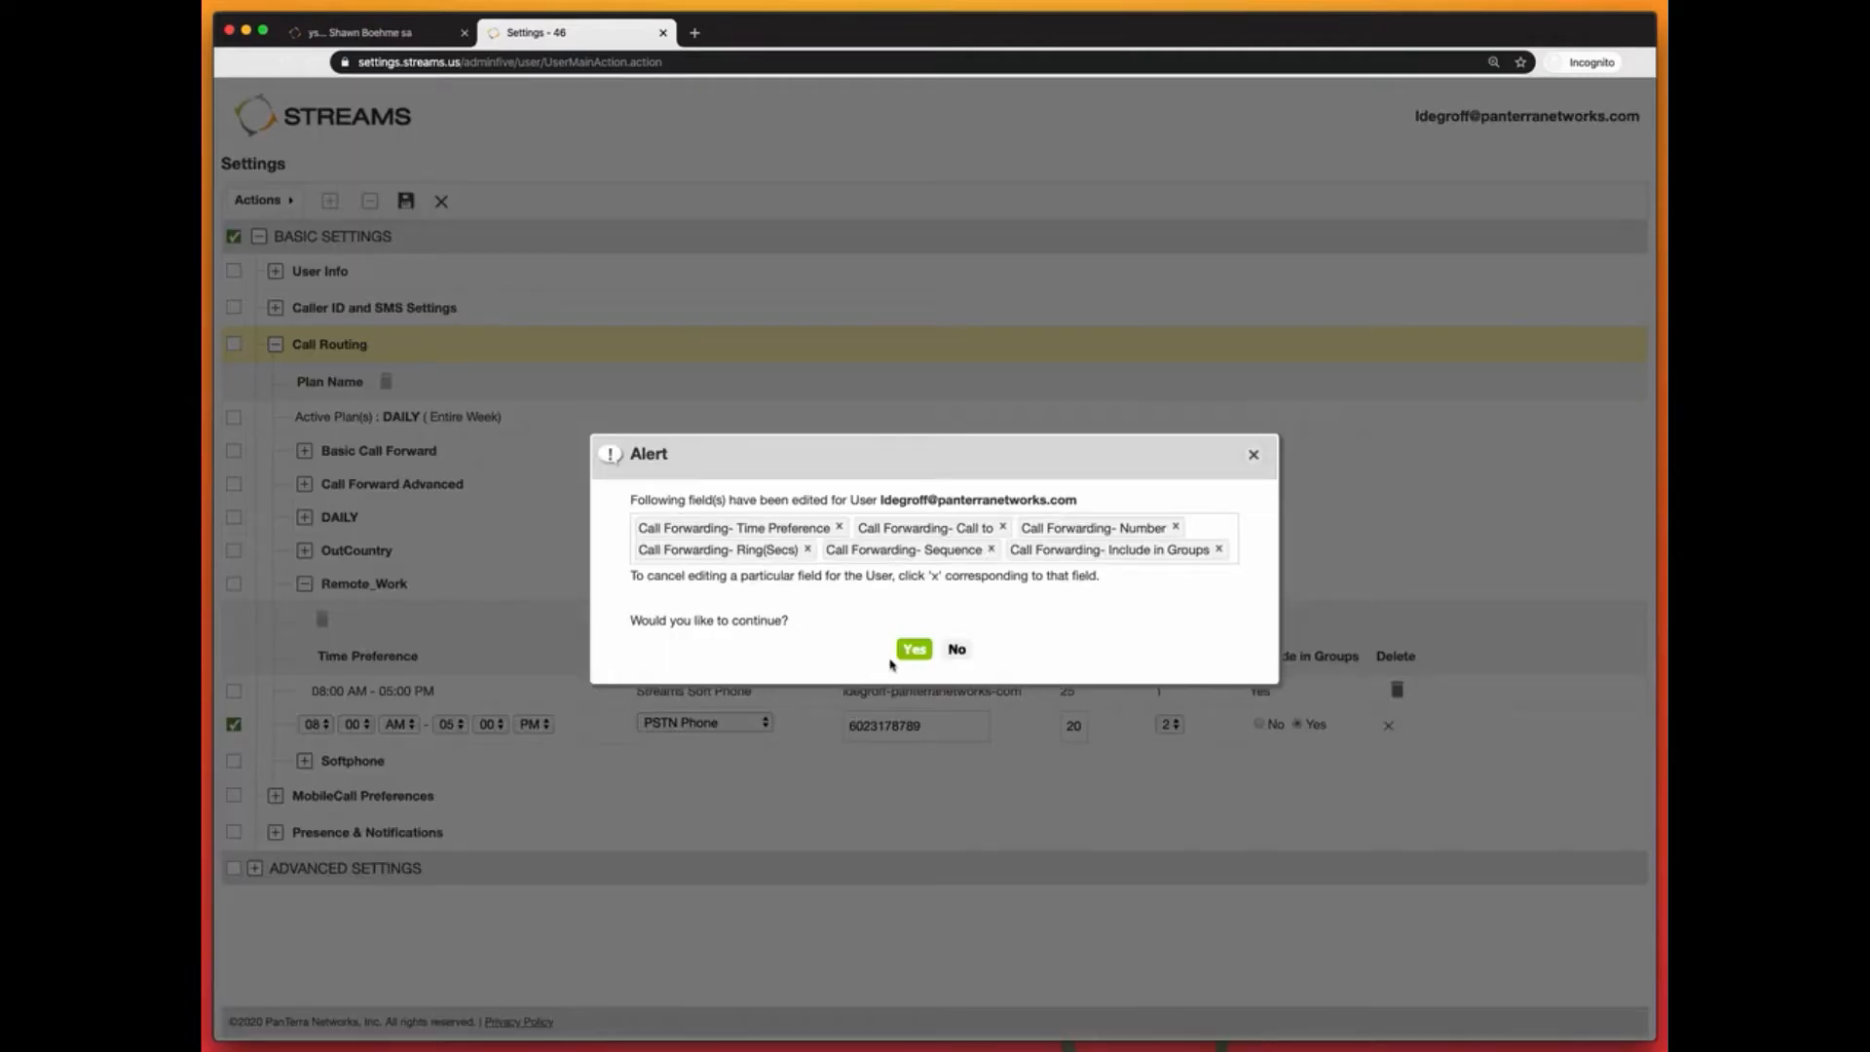
Step: Confirm the save and expand Remote_Work to review its Soft Phone and PSTN Phone rules
{"action": "left_click", "coordinate": [912, 650]}
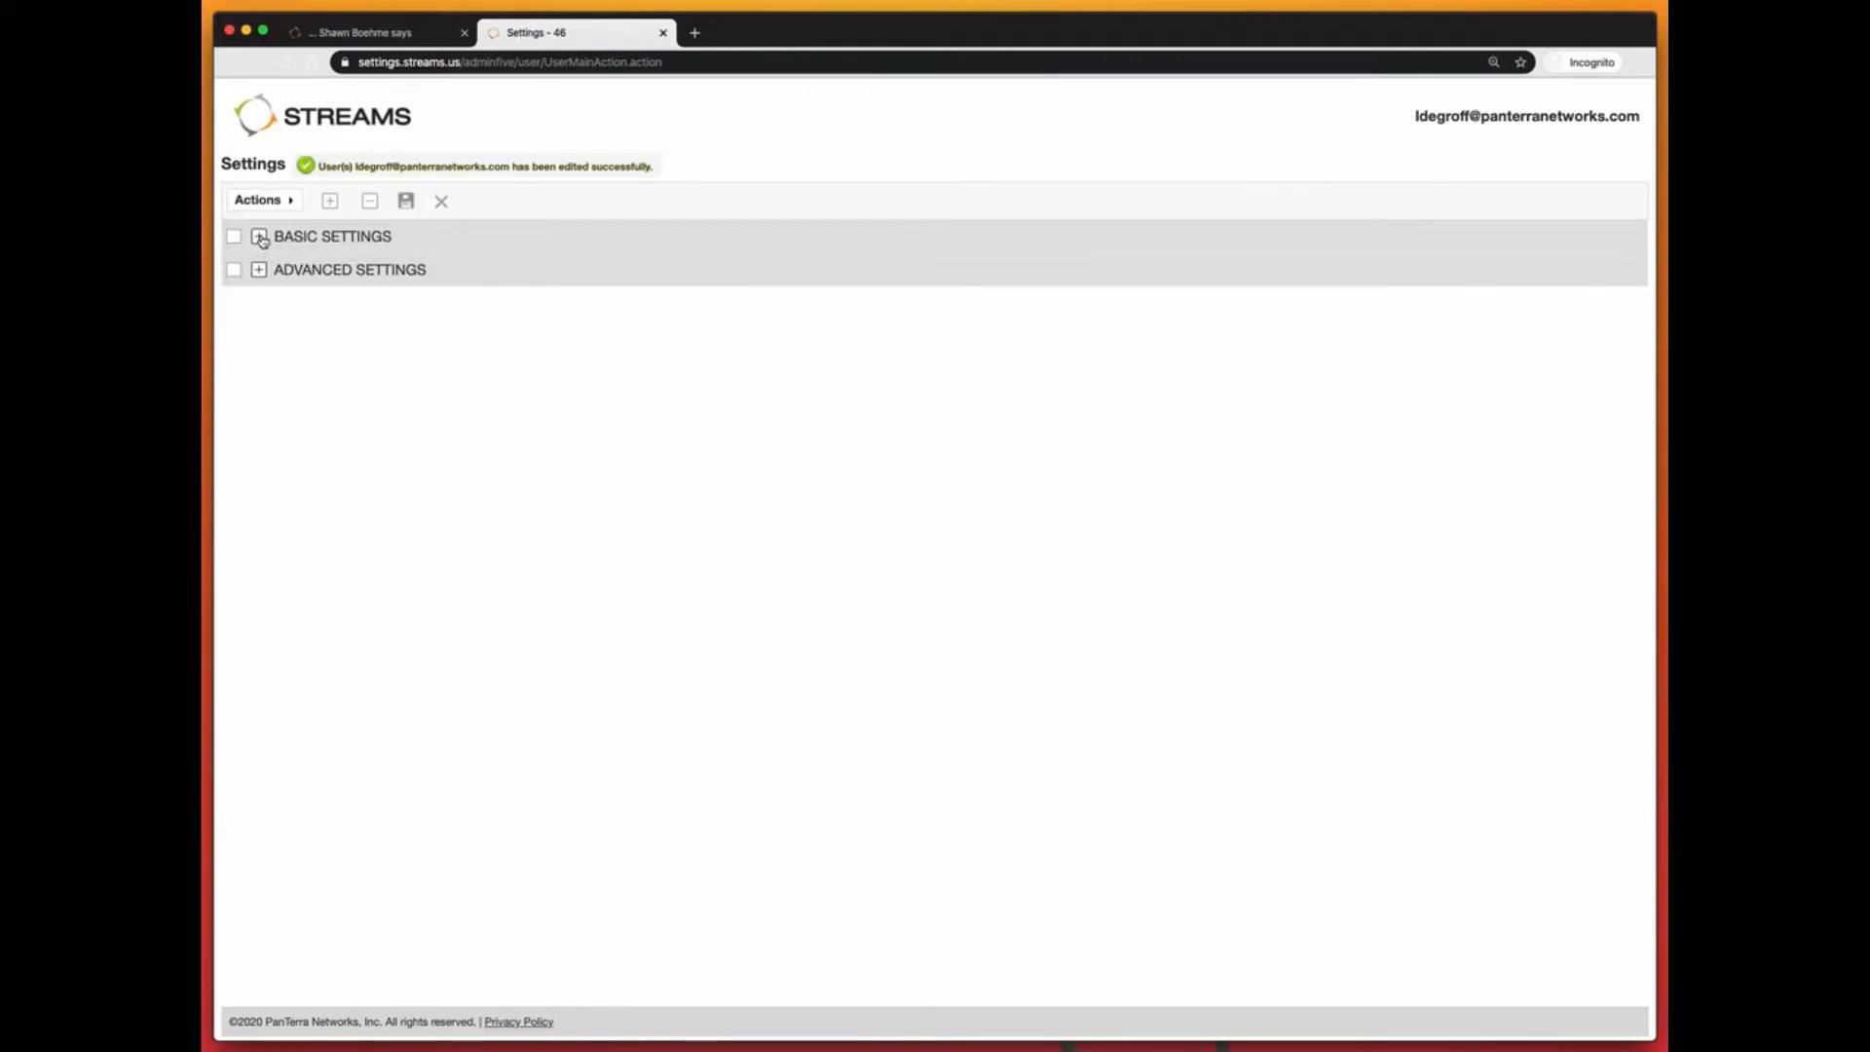
{"action": "left_click", "coordinate": [259, 237]}
{"action": "left_click", "coordinate": [276, 345]}
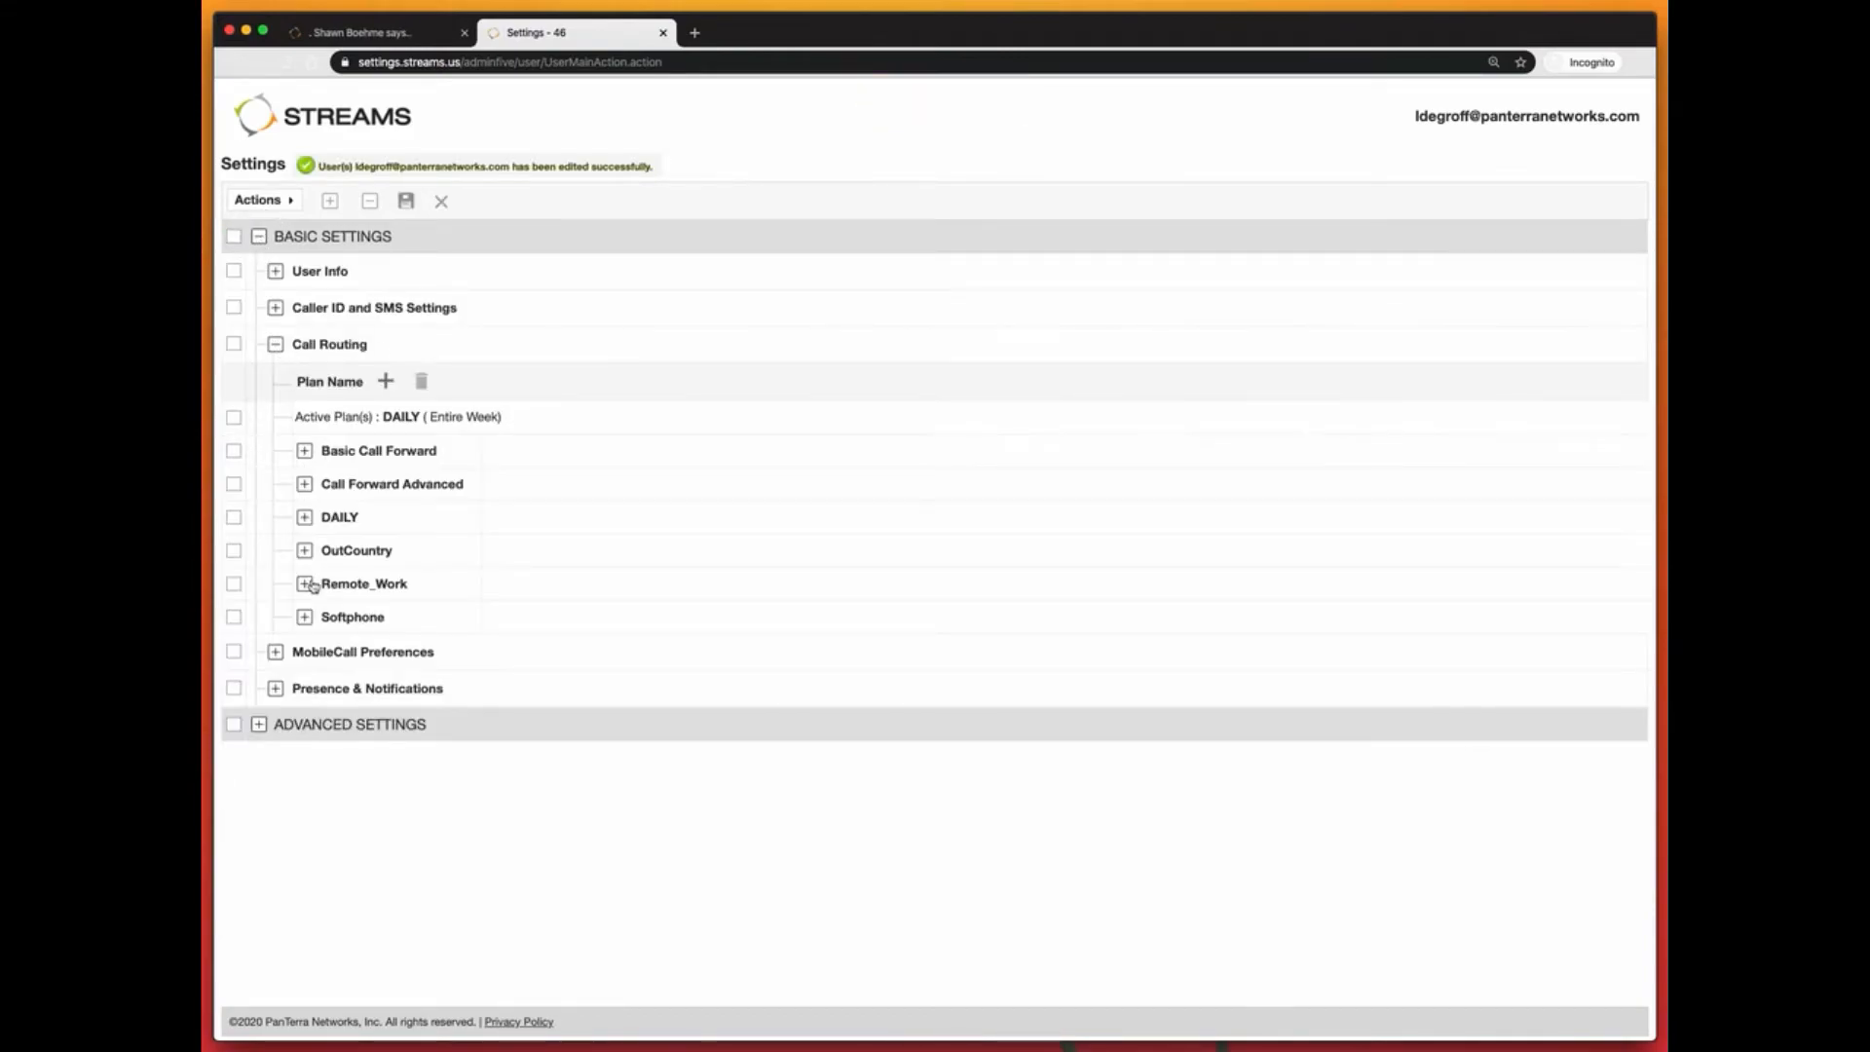
{"action": "left_click", "coordinate": [305, 585]}
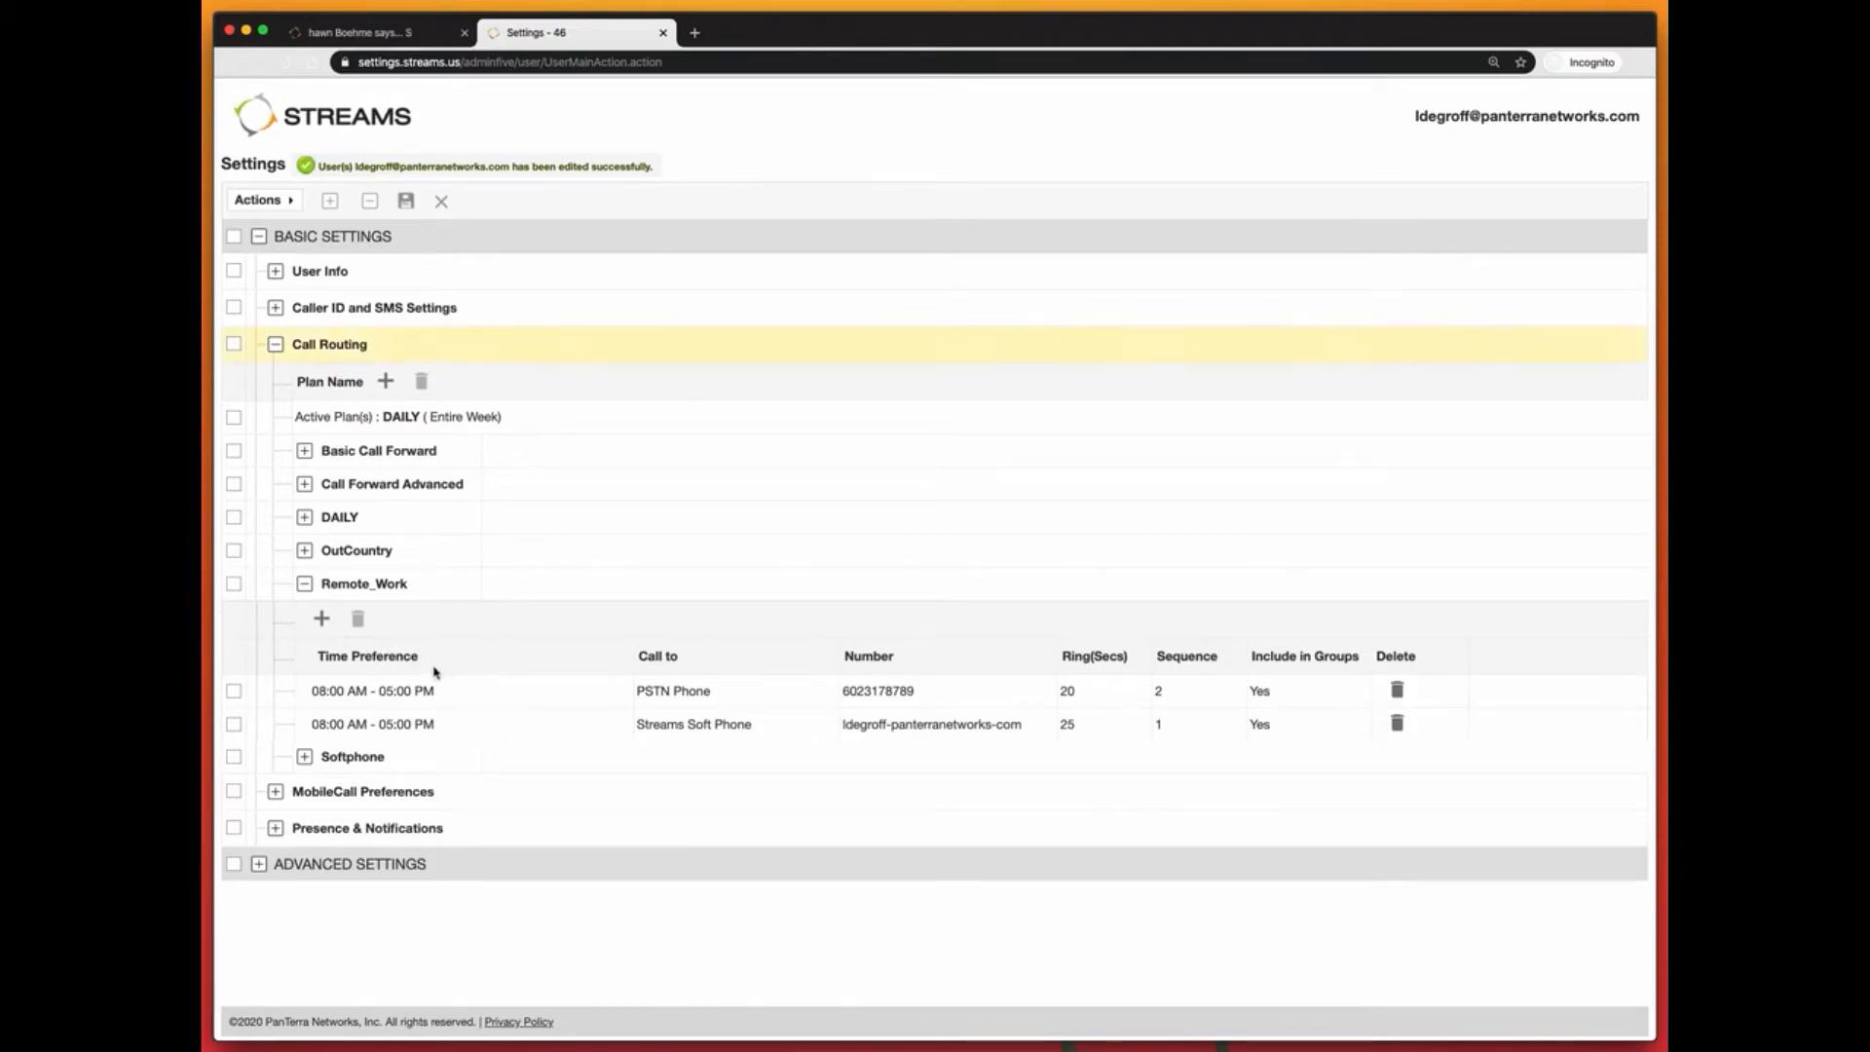
Step: Change the active plan setting to schedule plans by Specific Days
{"action": "mouse_move", "coordinate": [305, 417]}
{"action": "left_click", "coordinate": [458, 422]}
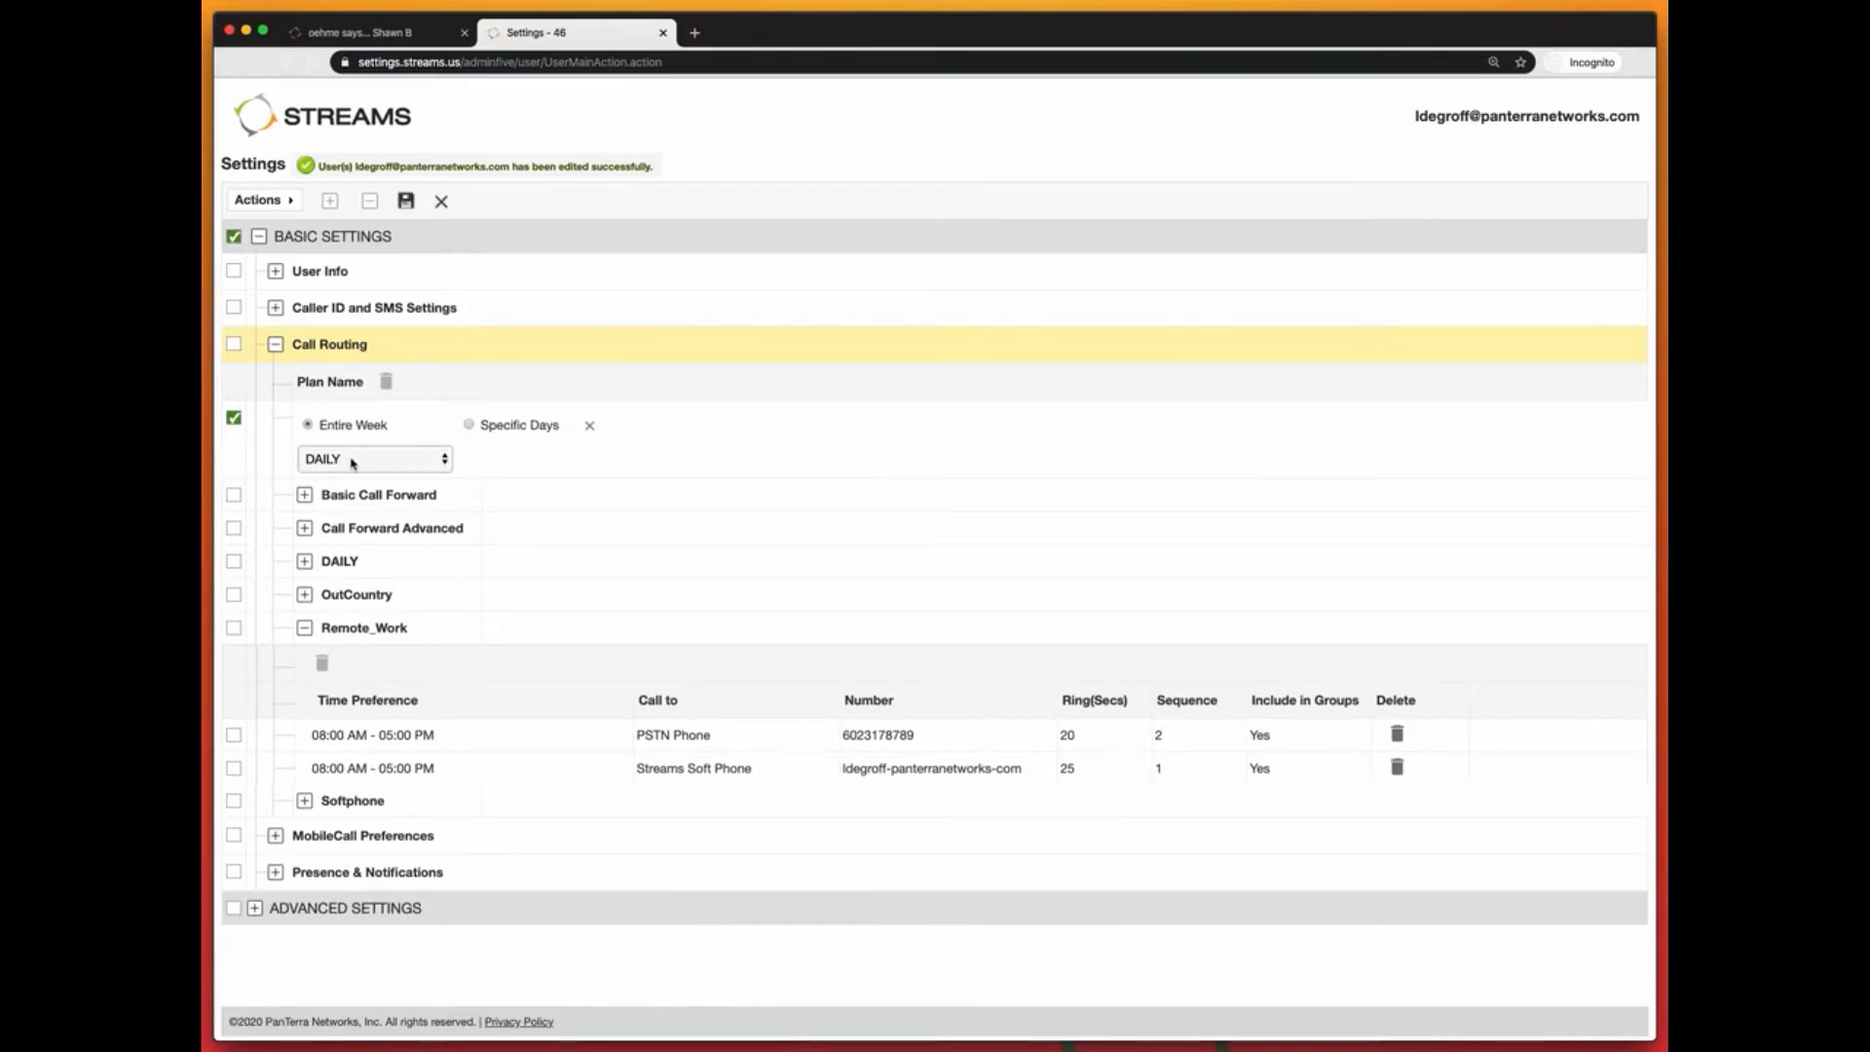
{"action": "left_click", "coordinate": [356, 462]}
{"action": "left_click", "coordinate": [350, 499]}
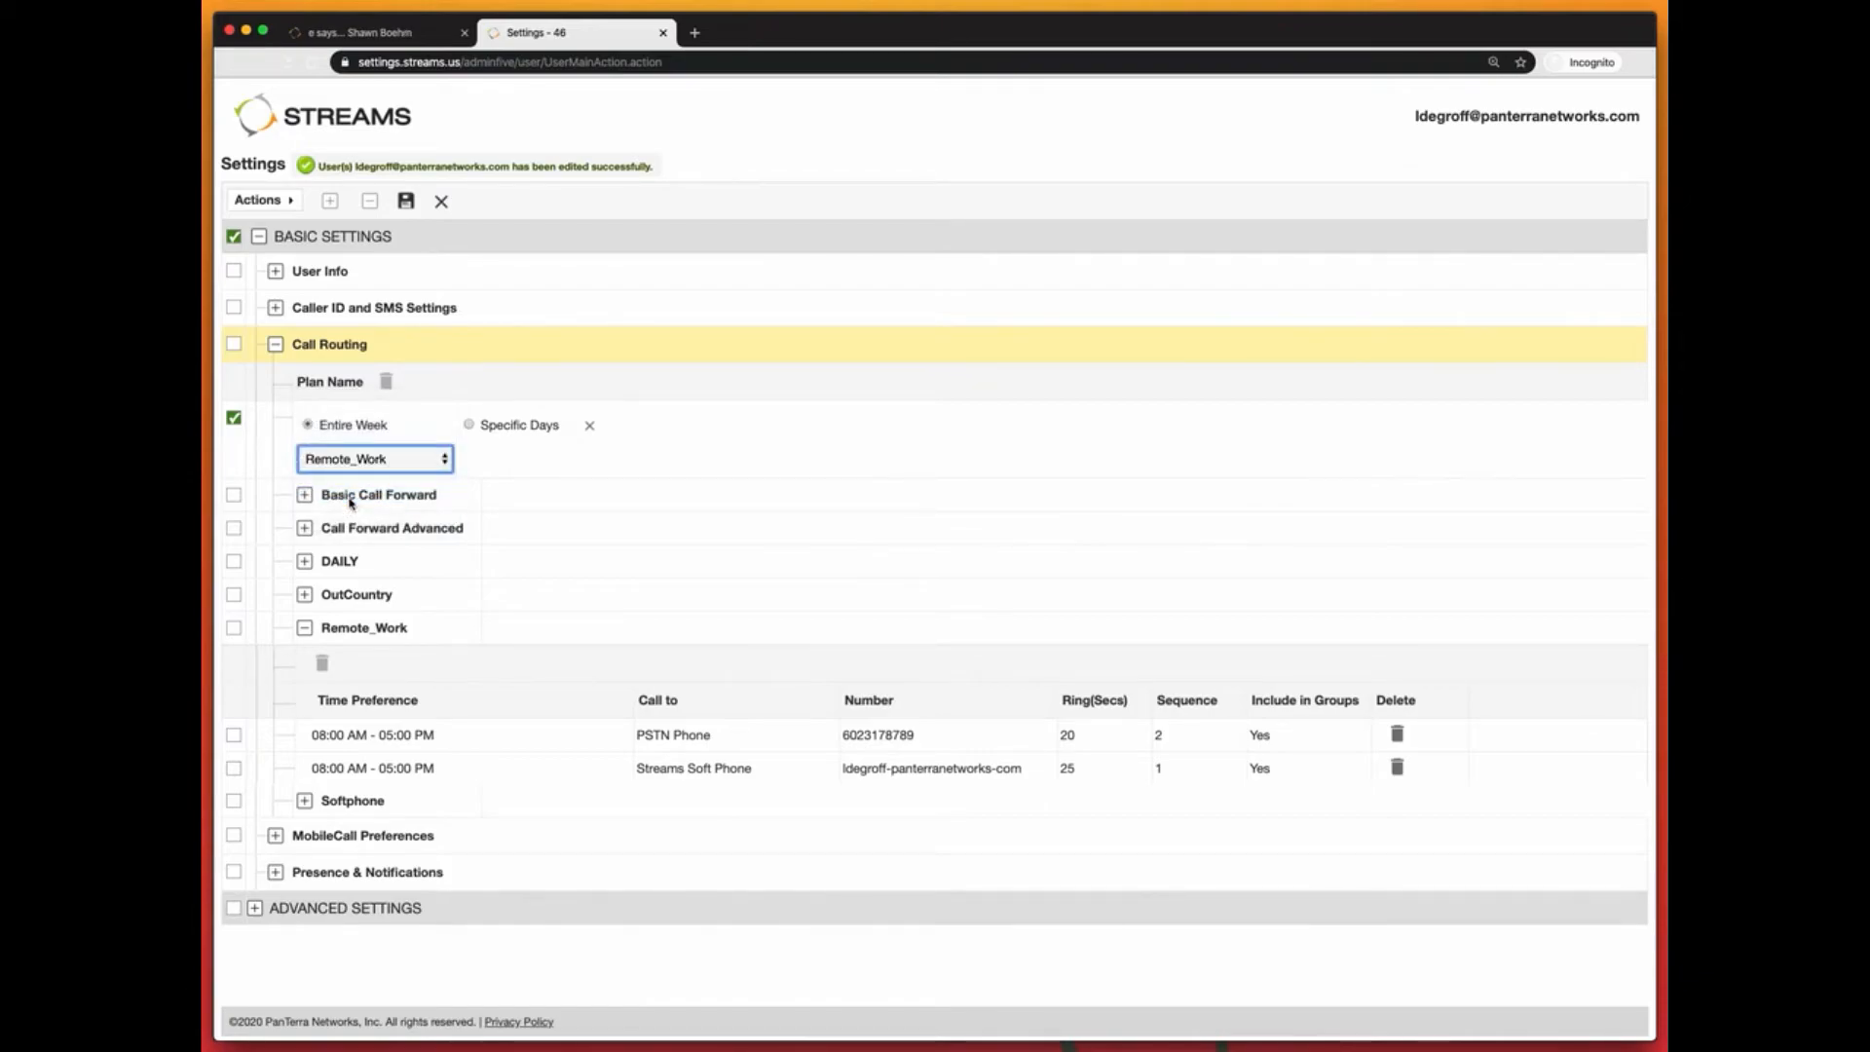
{"action": "left_click_drag", "start_coordinate": [406, 199], "coordinate": [512, 399]}
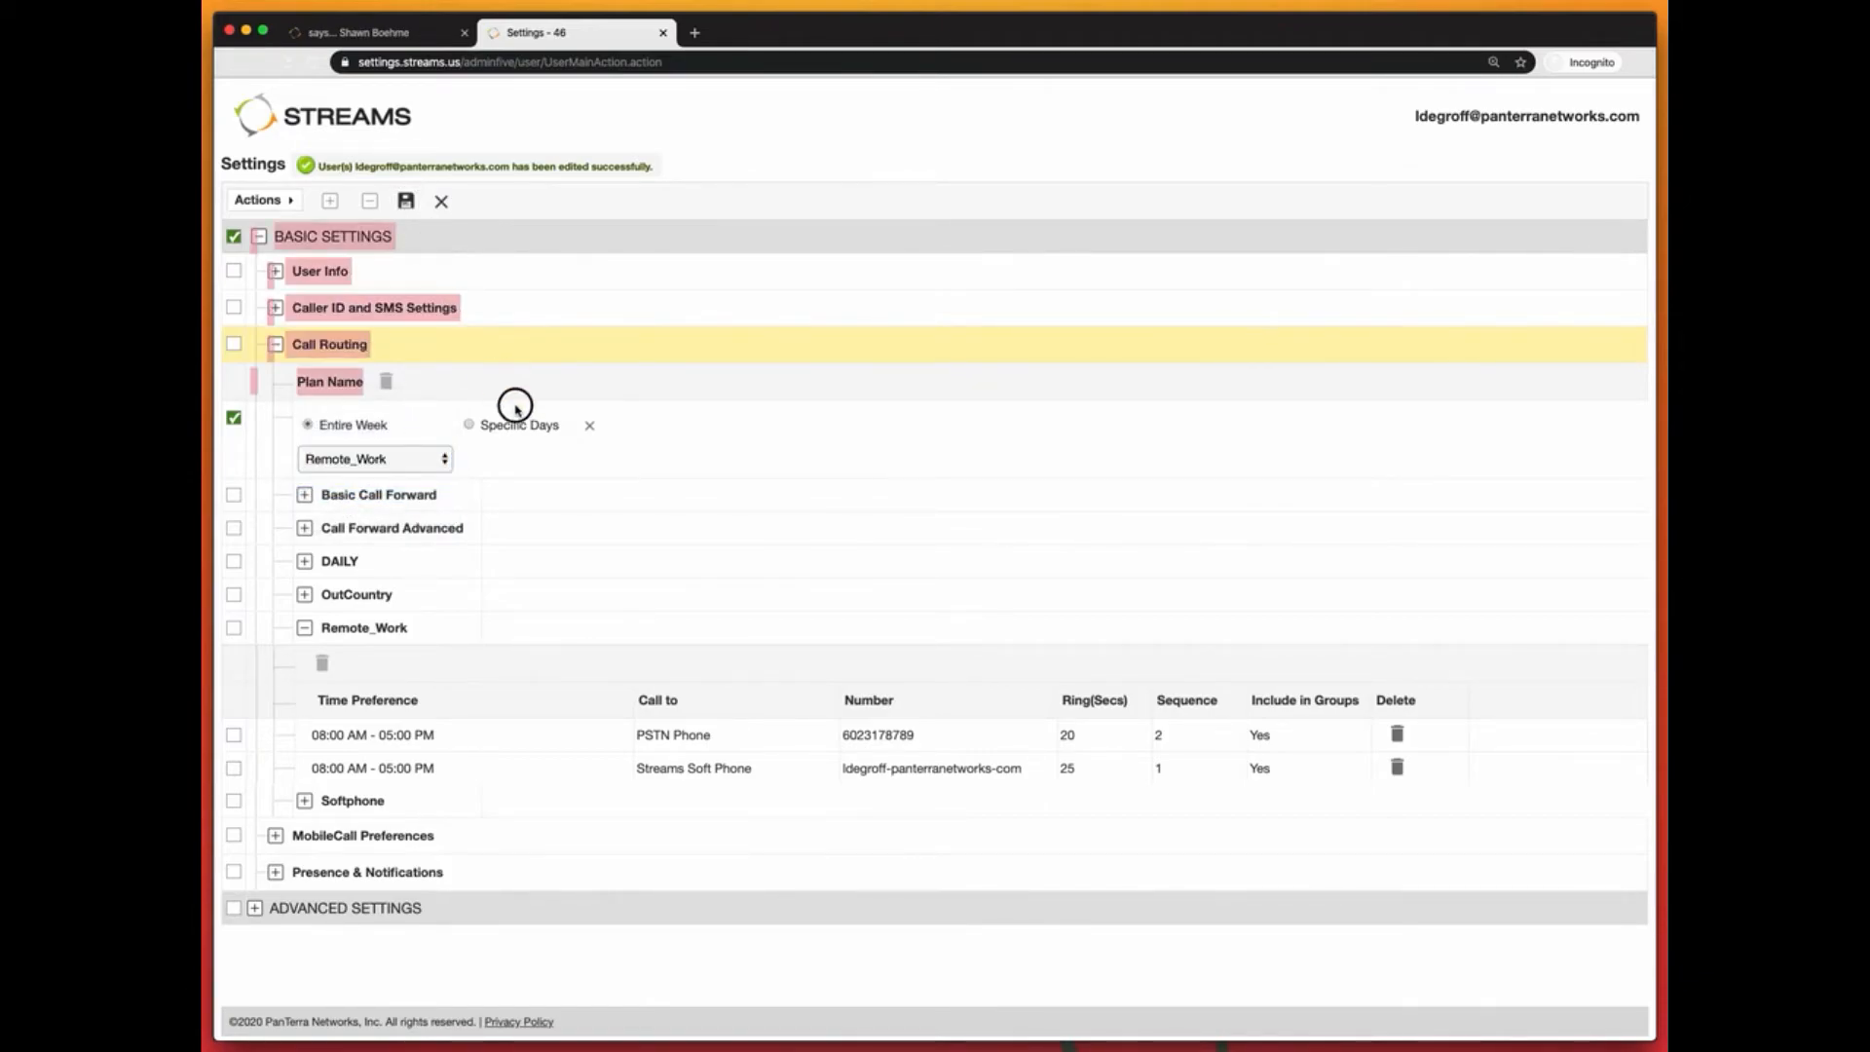
{"action": "left_click", "coordinate": [513, 400]}
{"action": "left_click", "coordinate": [474, 426]}
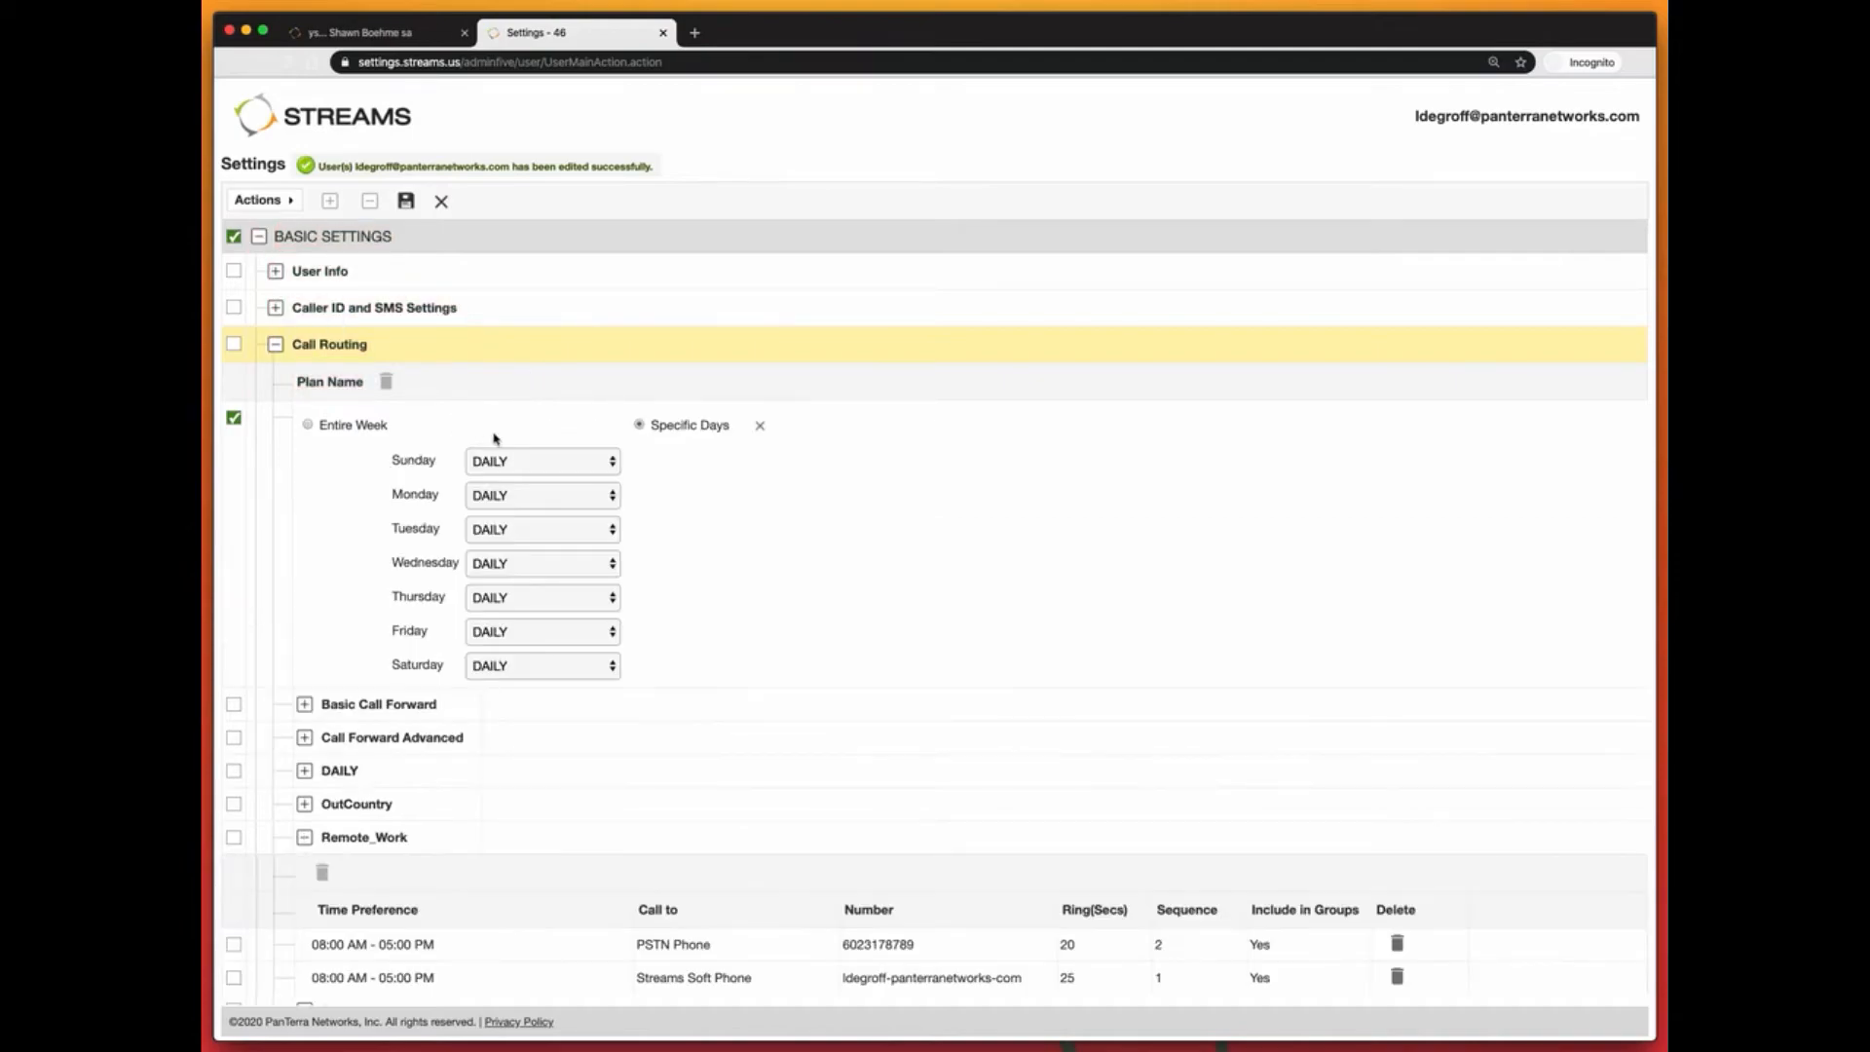
Step: Route Sunday and Saturday to Voicemails
{"action": "left_click", "coordinate": [546, 461]}
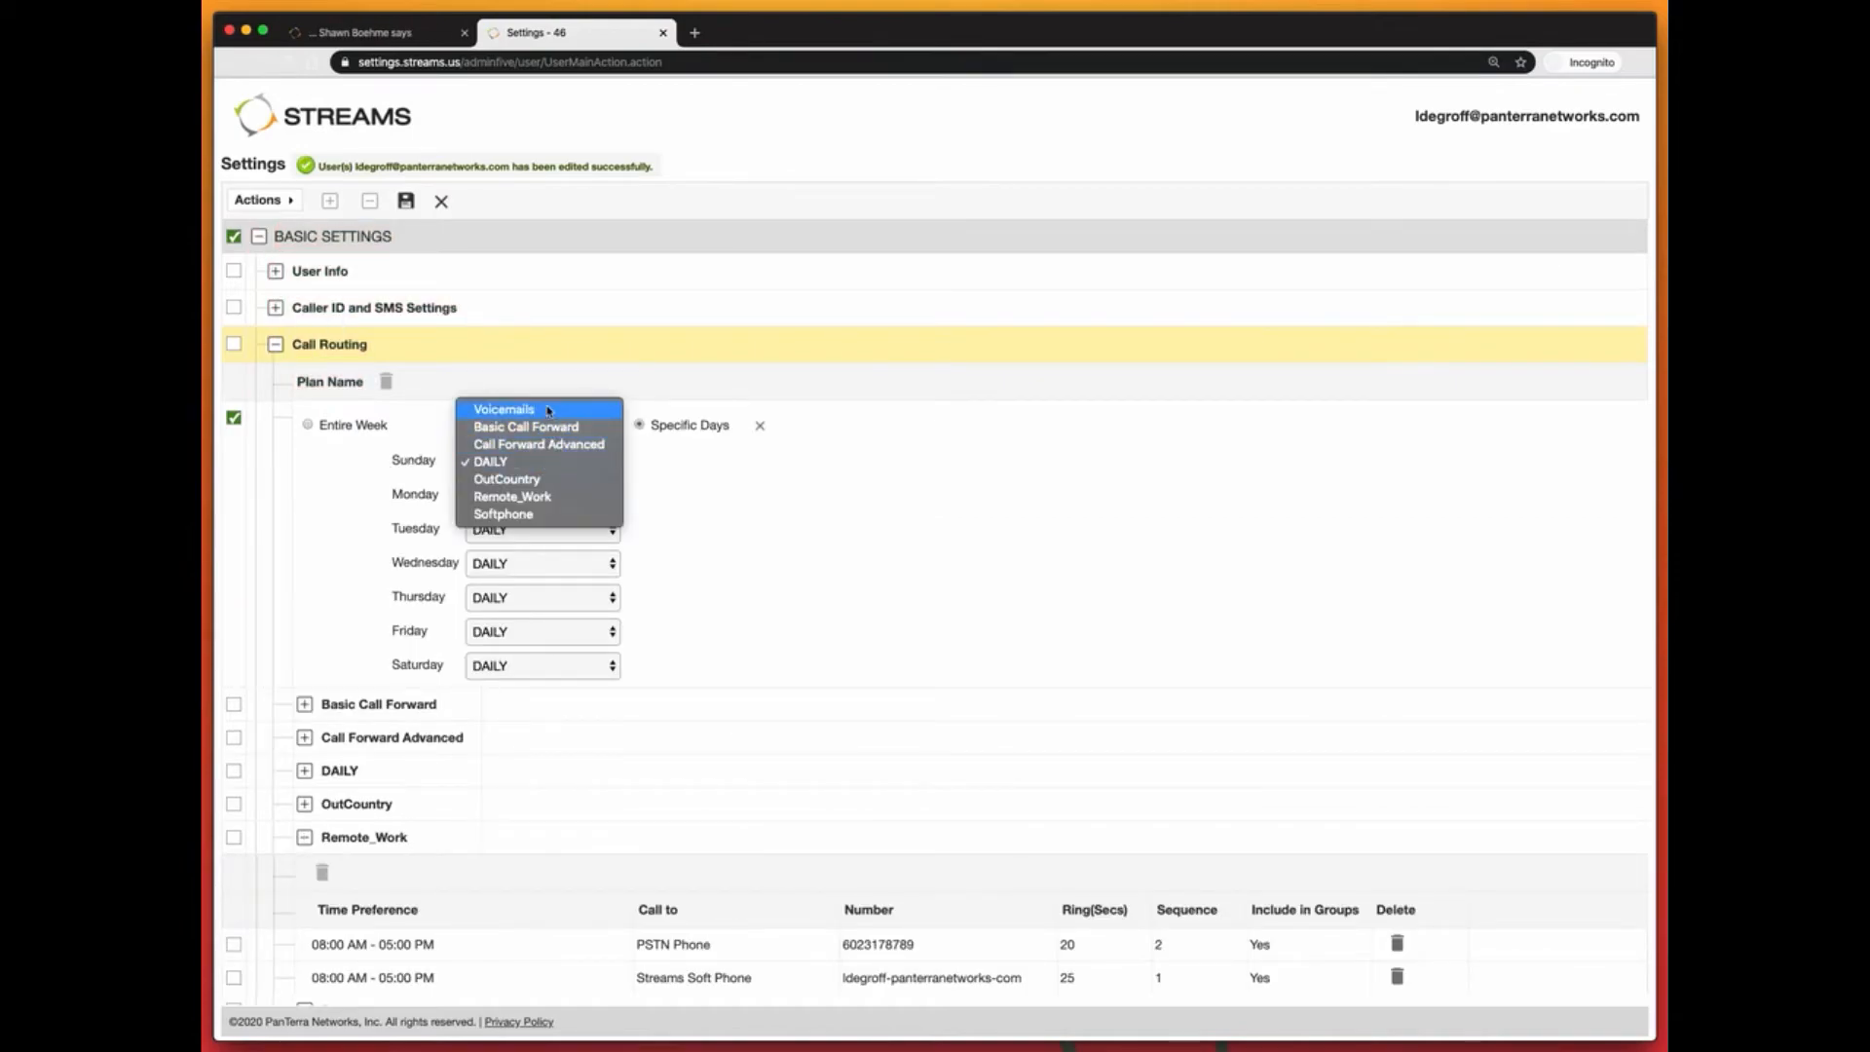
{"action": "left_click", "coordinate": [545, 410]}
{"action": "left_click", "coordinate": [535, 665]}
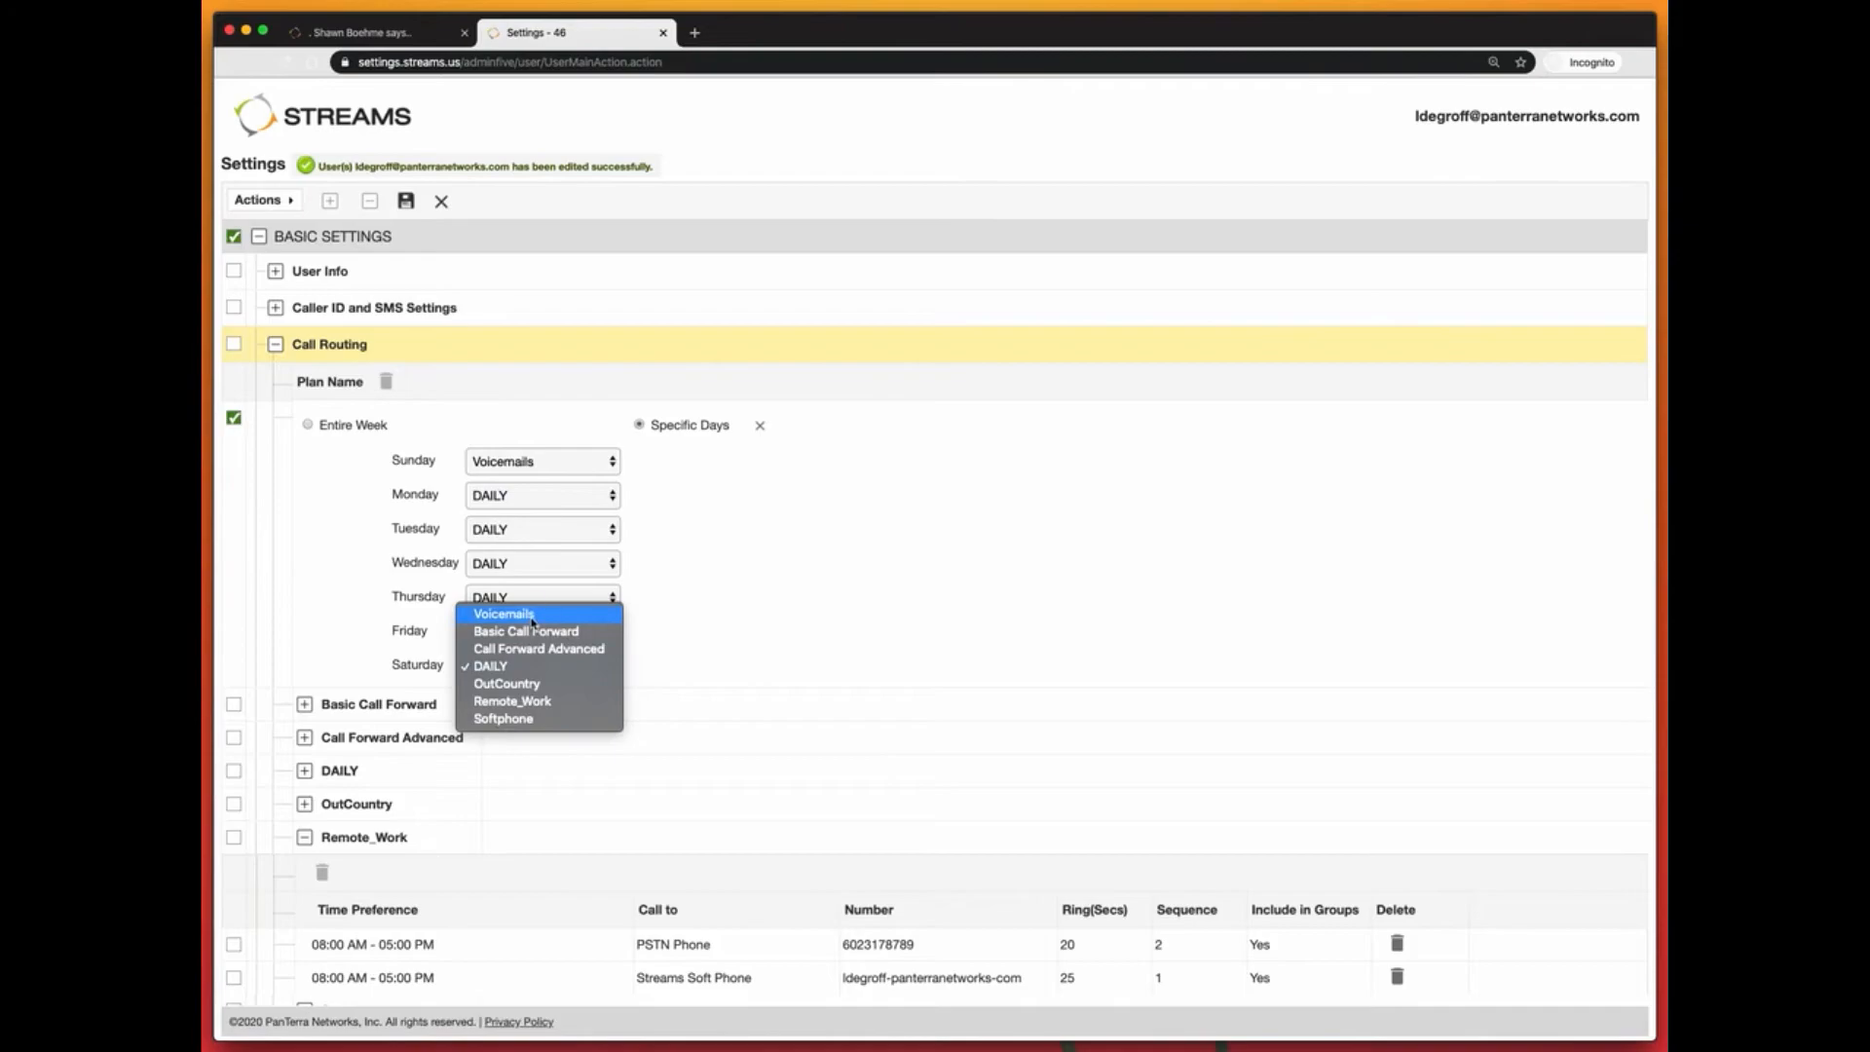
{"action": "left_click", "coordinate": [533, 615]}
Step: Assign Remote_Work to Monday through Friday and save the weekly schedule
{"action": "left_click", "coordinate": [535, 493]}
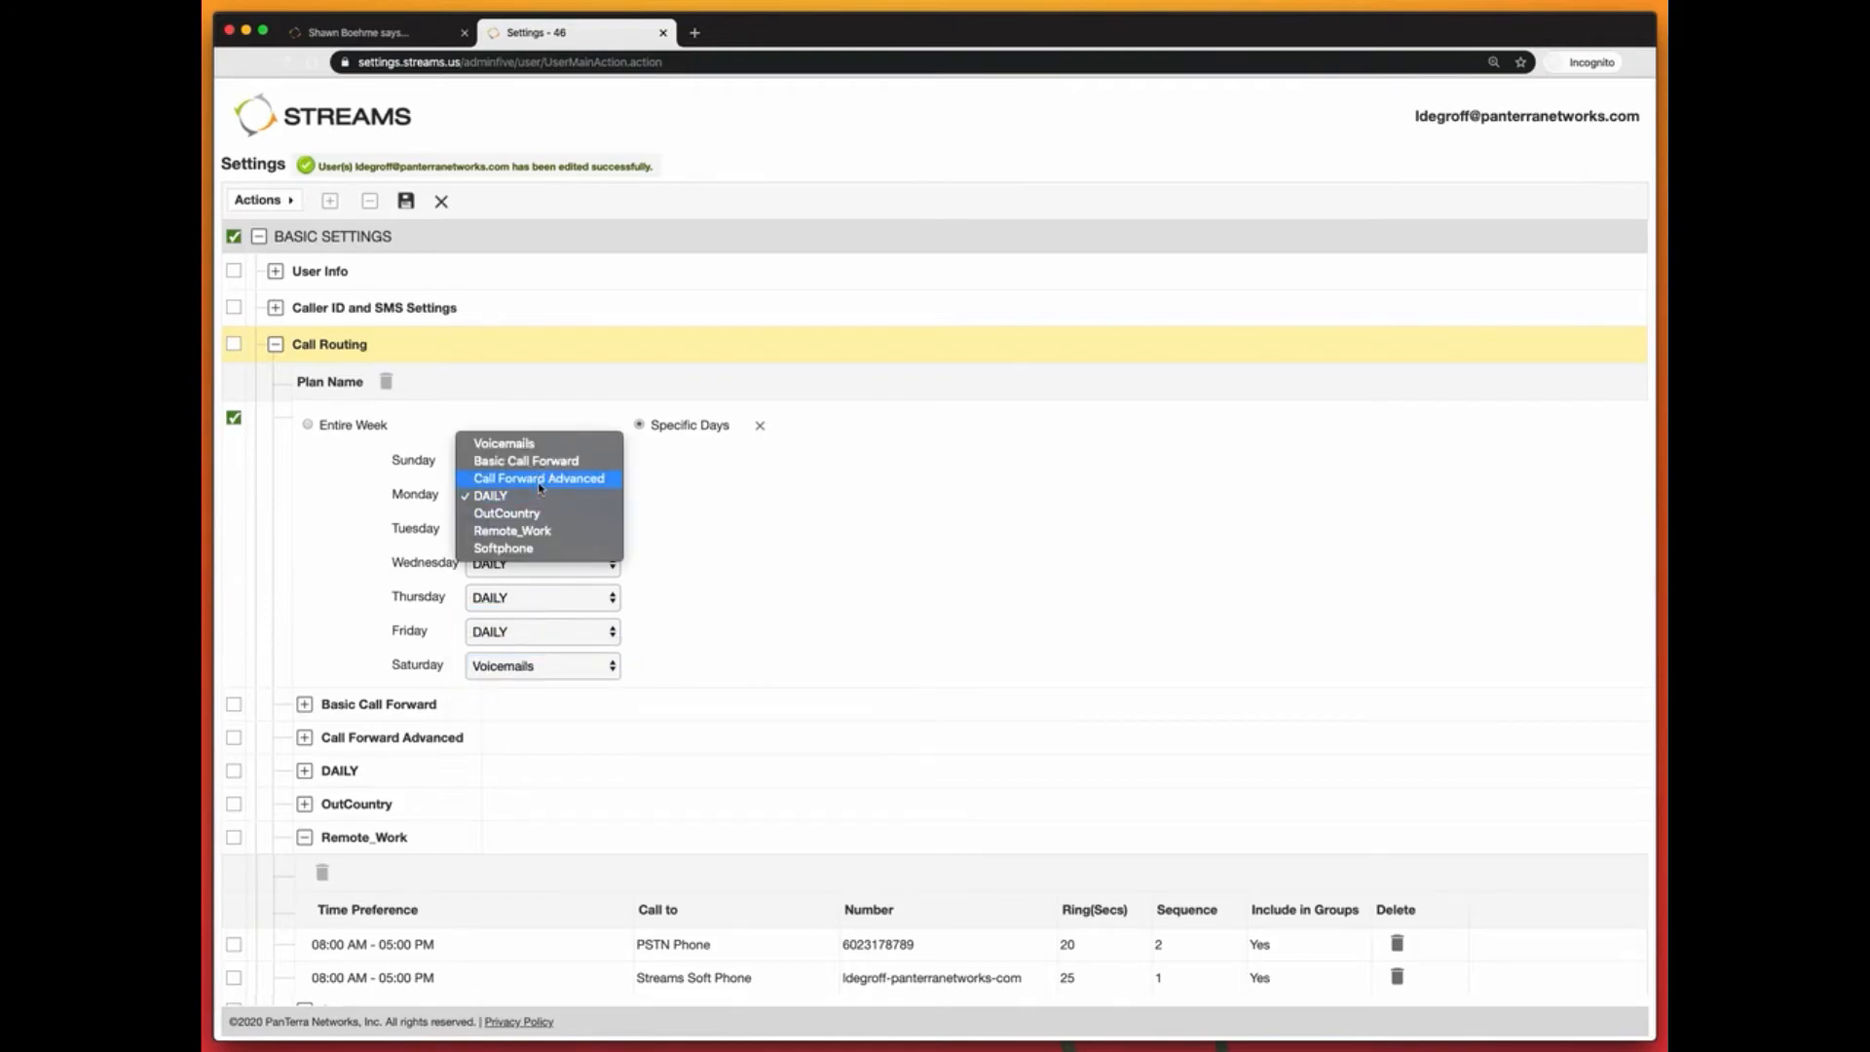
{"action": "left_click", "coordinate": [532, 533]}
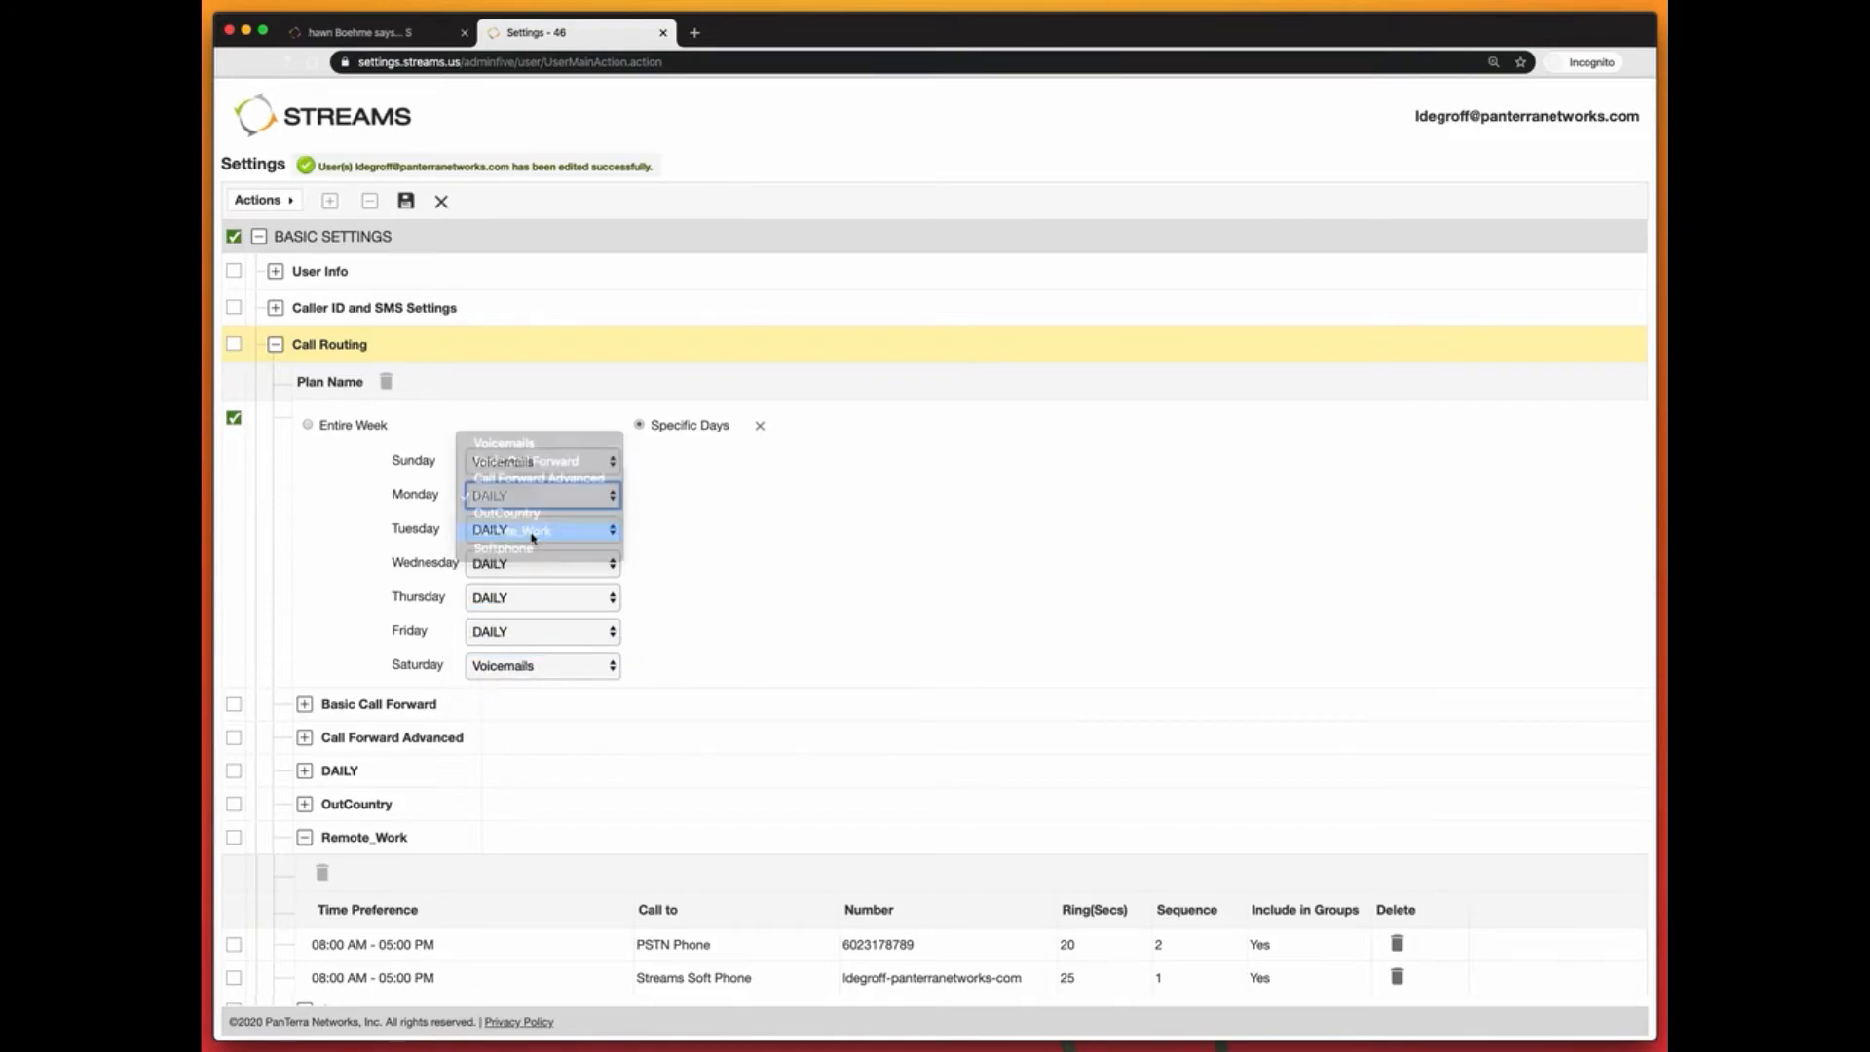
{"action": "left_click", "coordinate": [533, 532]}
{"action": "left_click", "coordinate": [534, 553]}
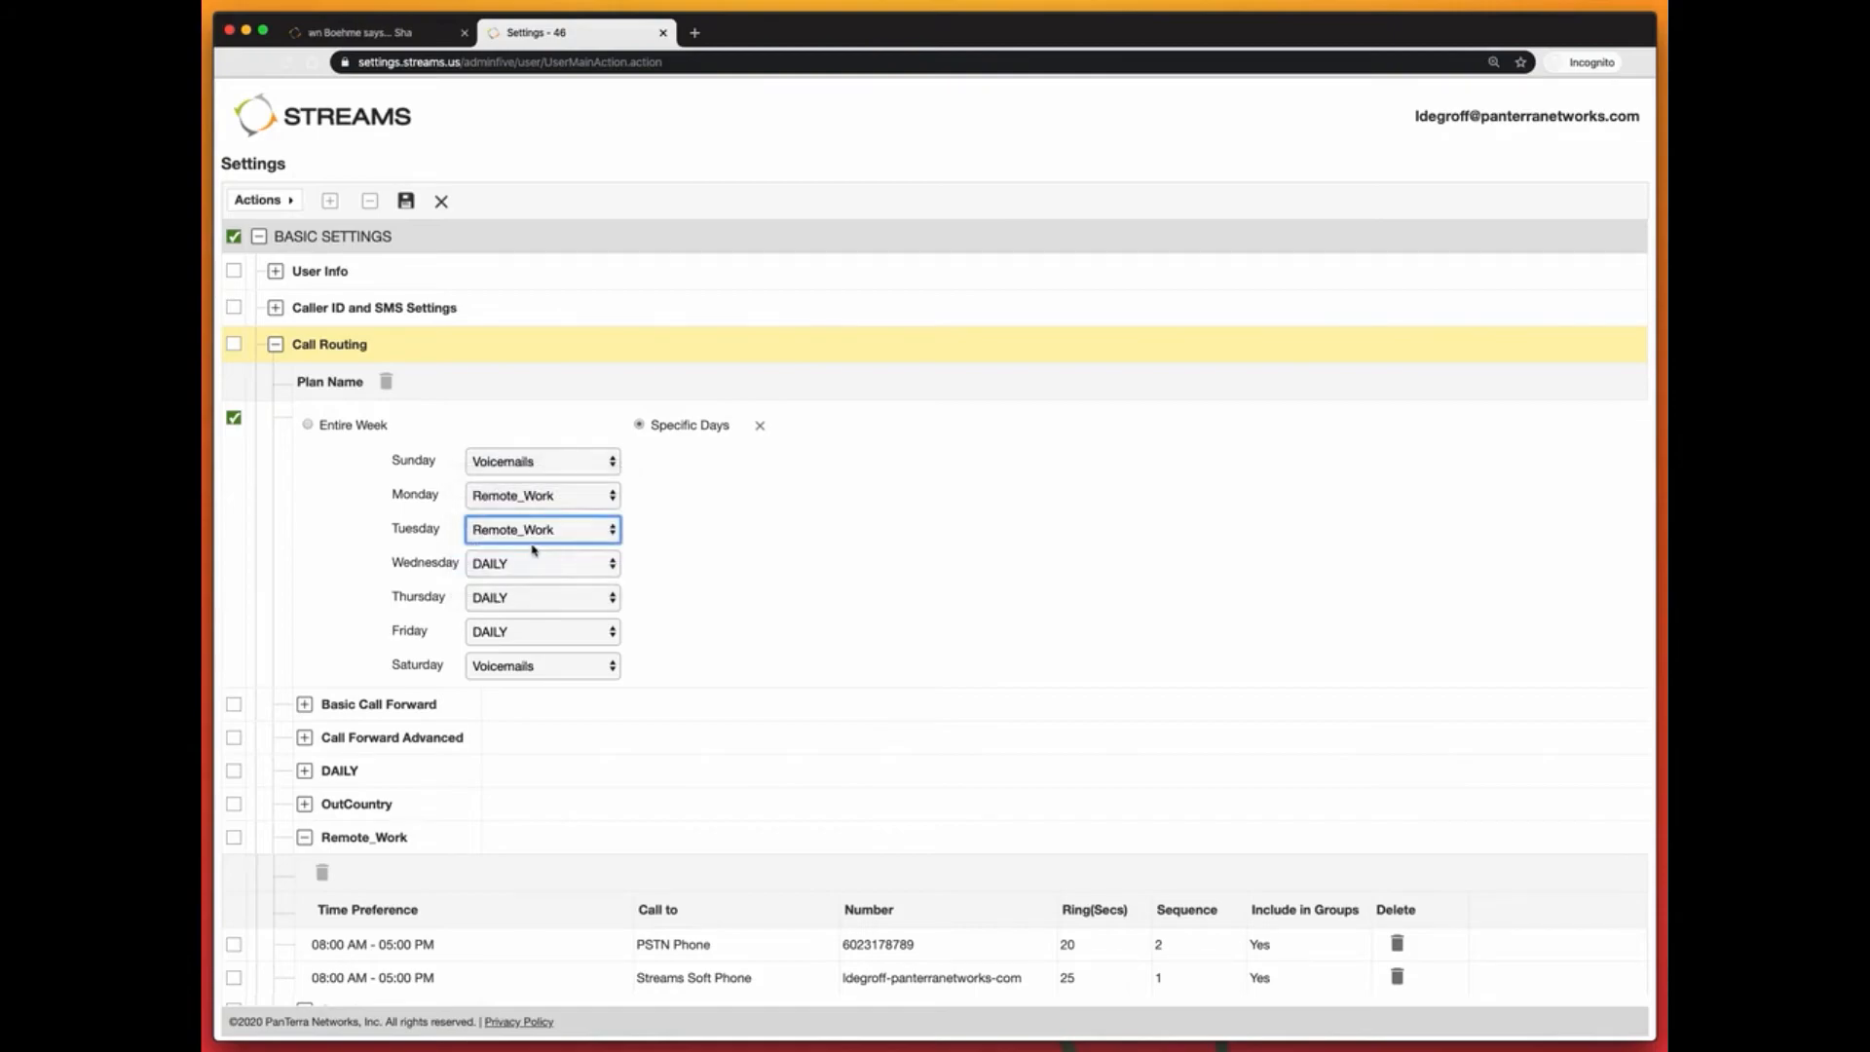
{"action": "left_click", "coordinate": [534, 561]}
{"action": "left_click", "coordinate": [534, 597]}
{"action": "left_click", "coordinate": [534, 597]}
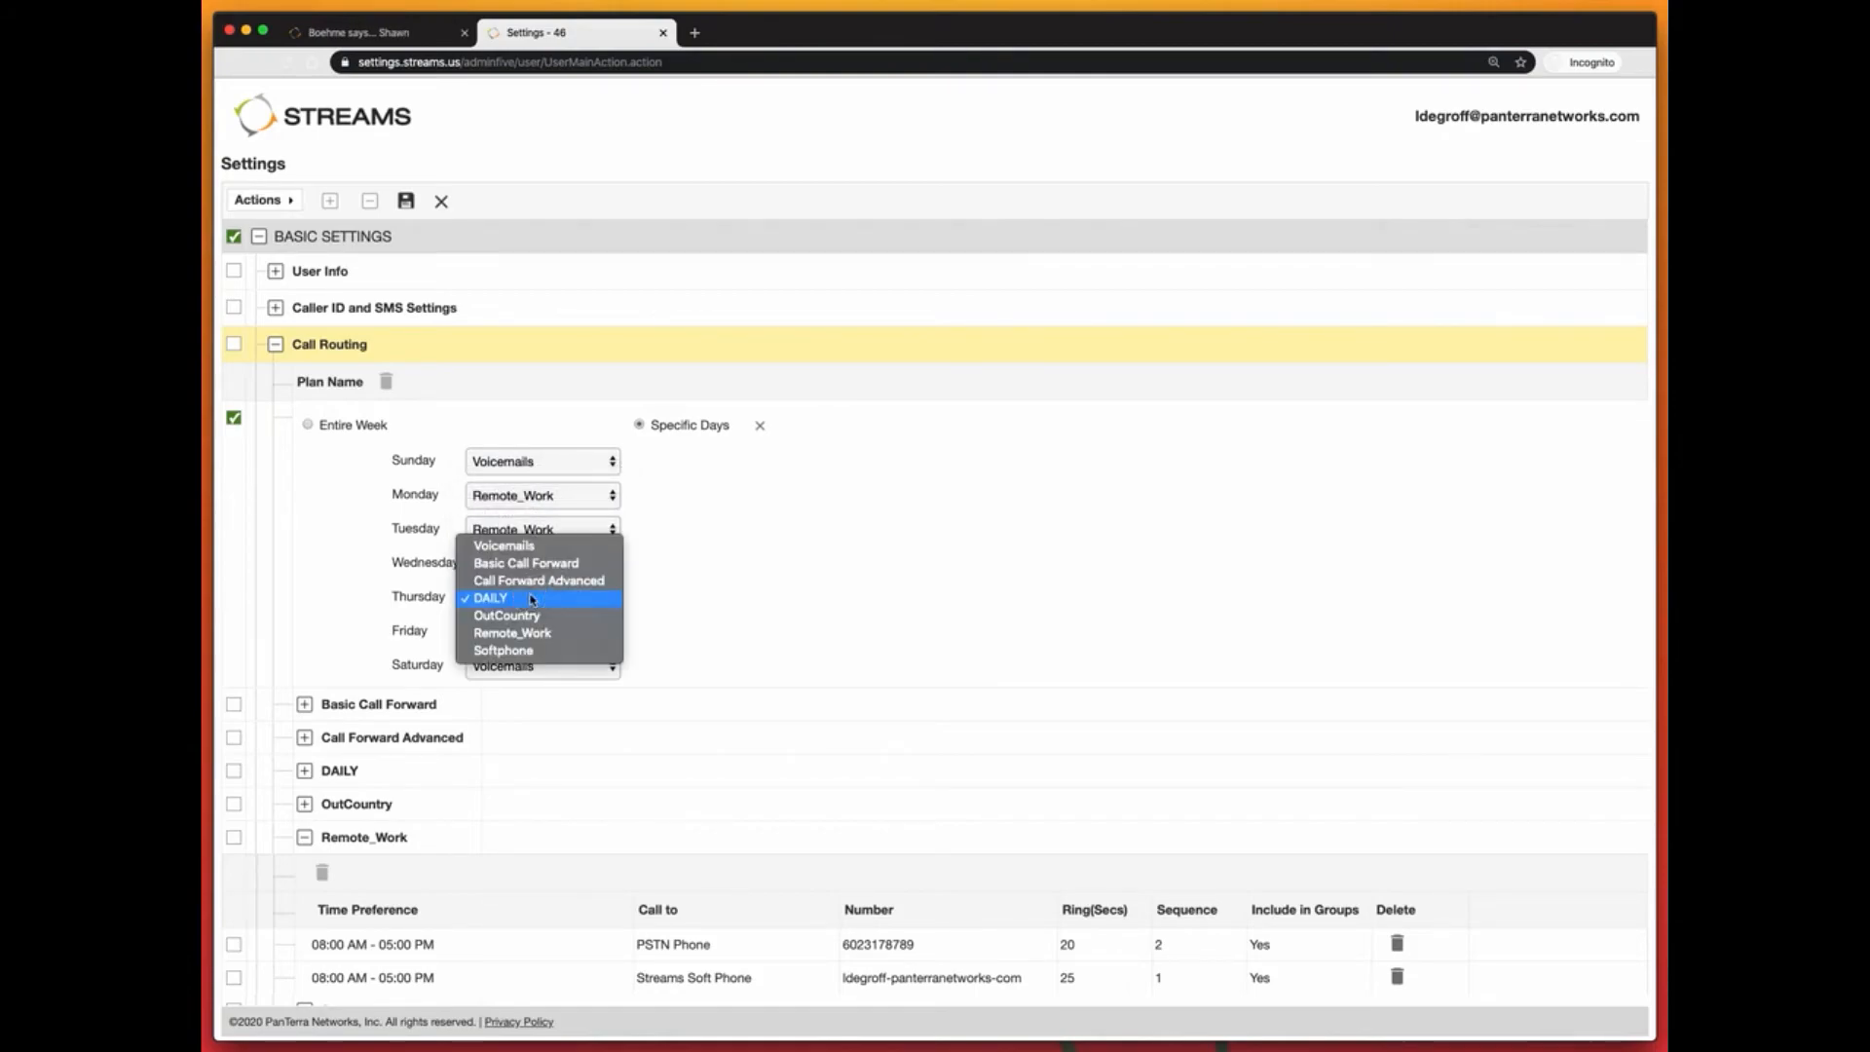
{"action": "left_click", "coordinate": [513, 634]}
{"action": "left_click", "coordinate": [526, 631]}
{"action": "left_click", "coordinate": [519, 668]}
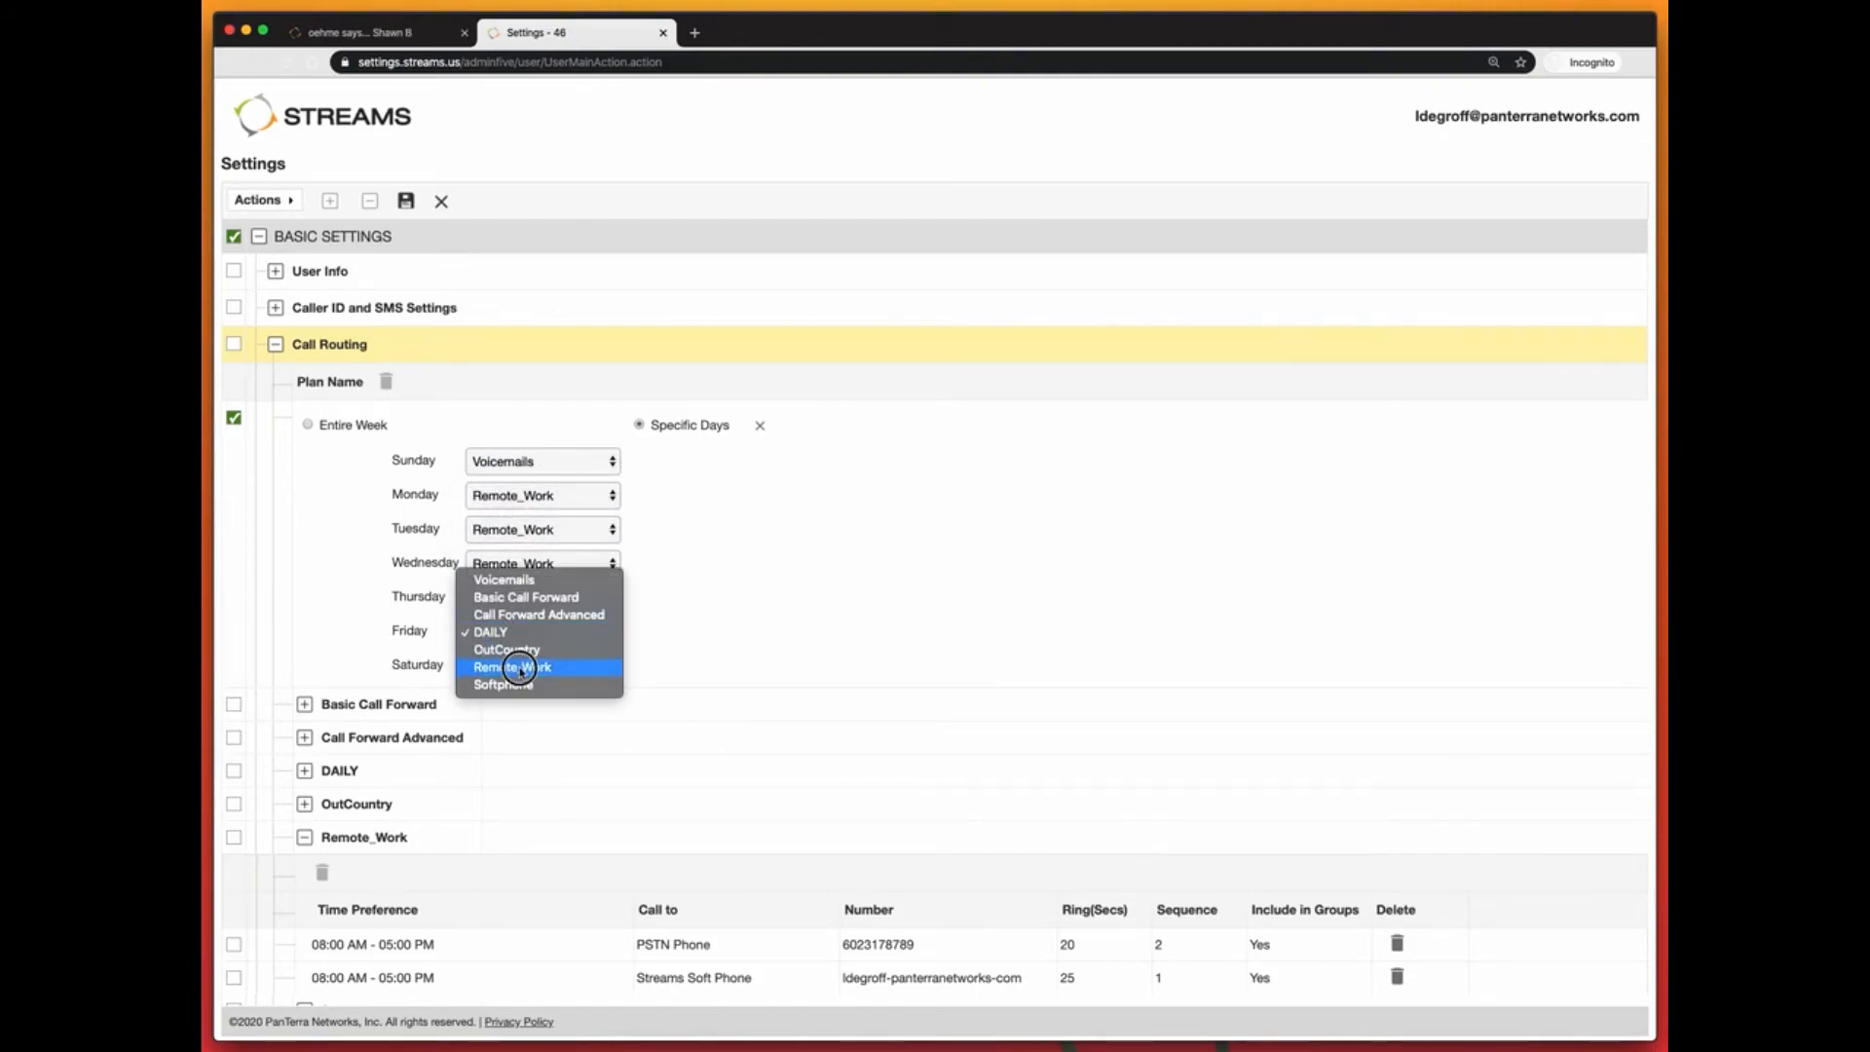
{"action": "left_click", "coordinate": [404, 202]}
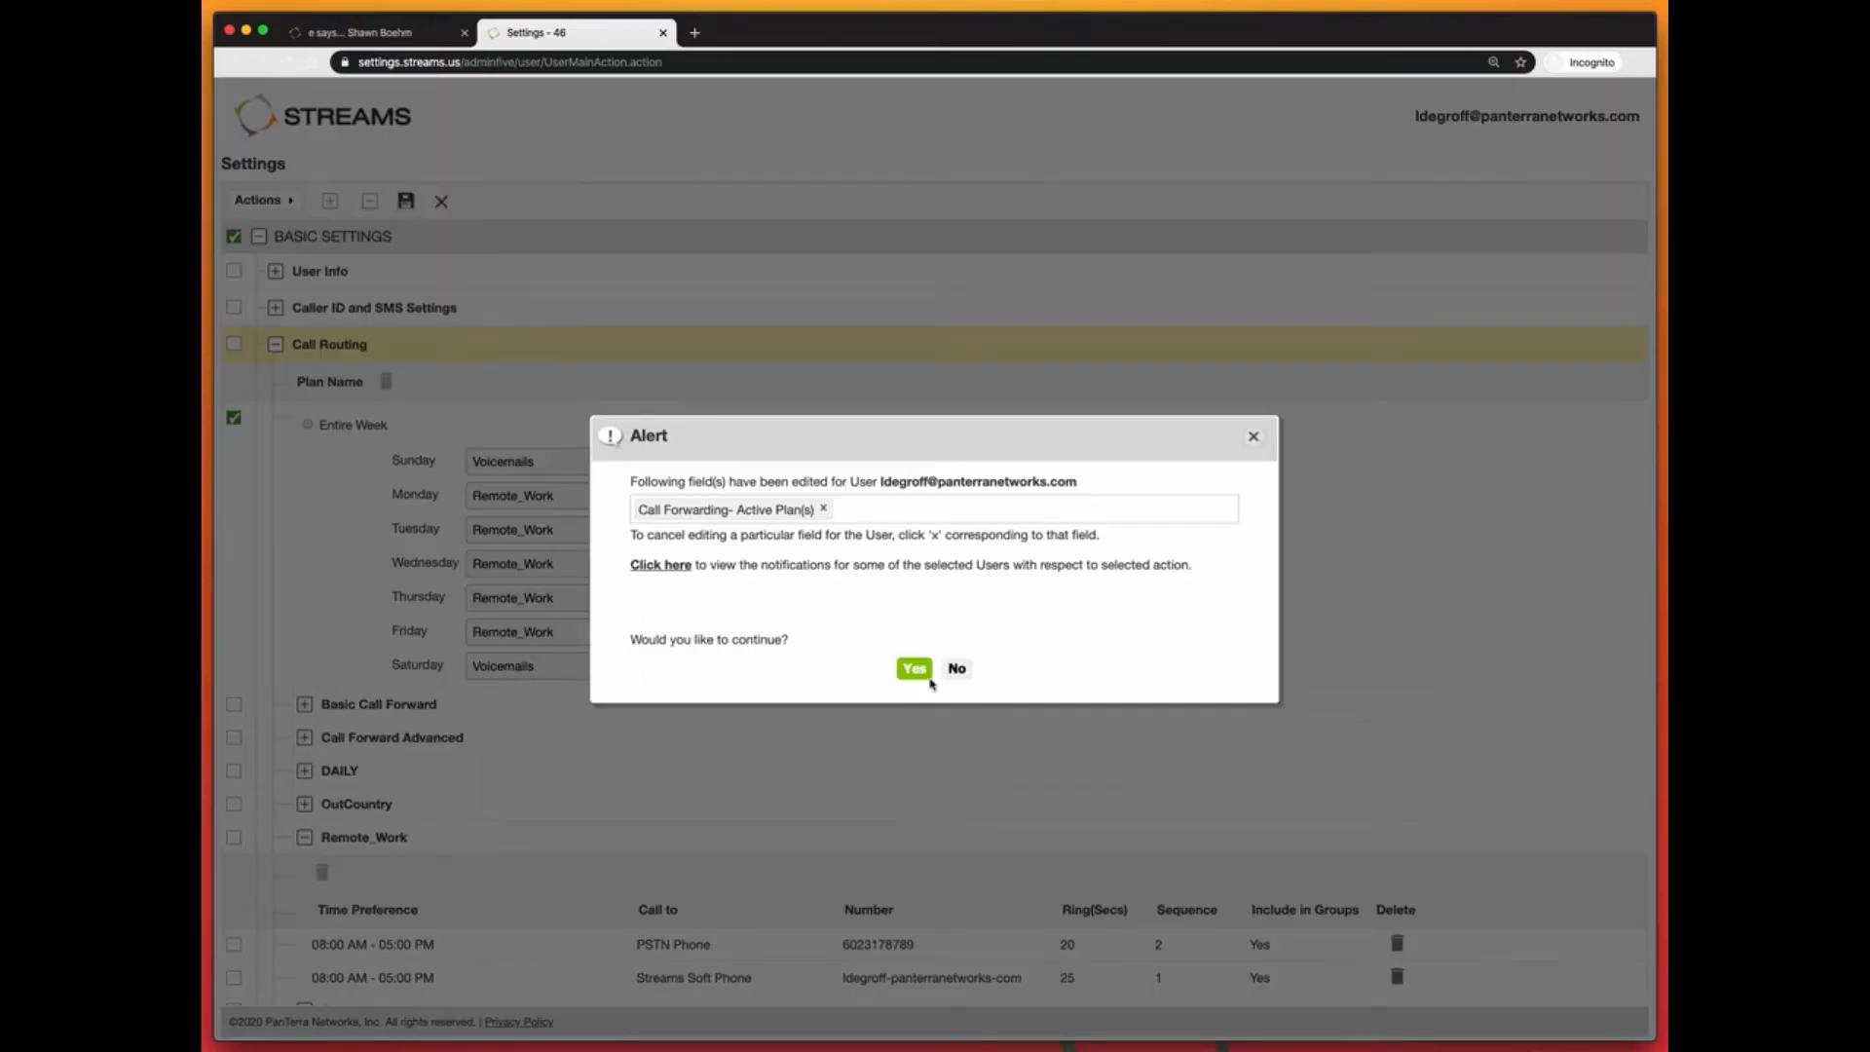
Step: Confirm the schedule change alert and close the Settings tab
{"action": "left_click", "coordinate": [919, 668]}
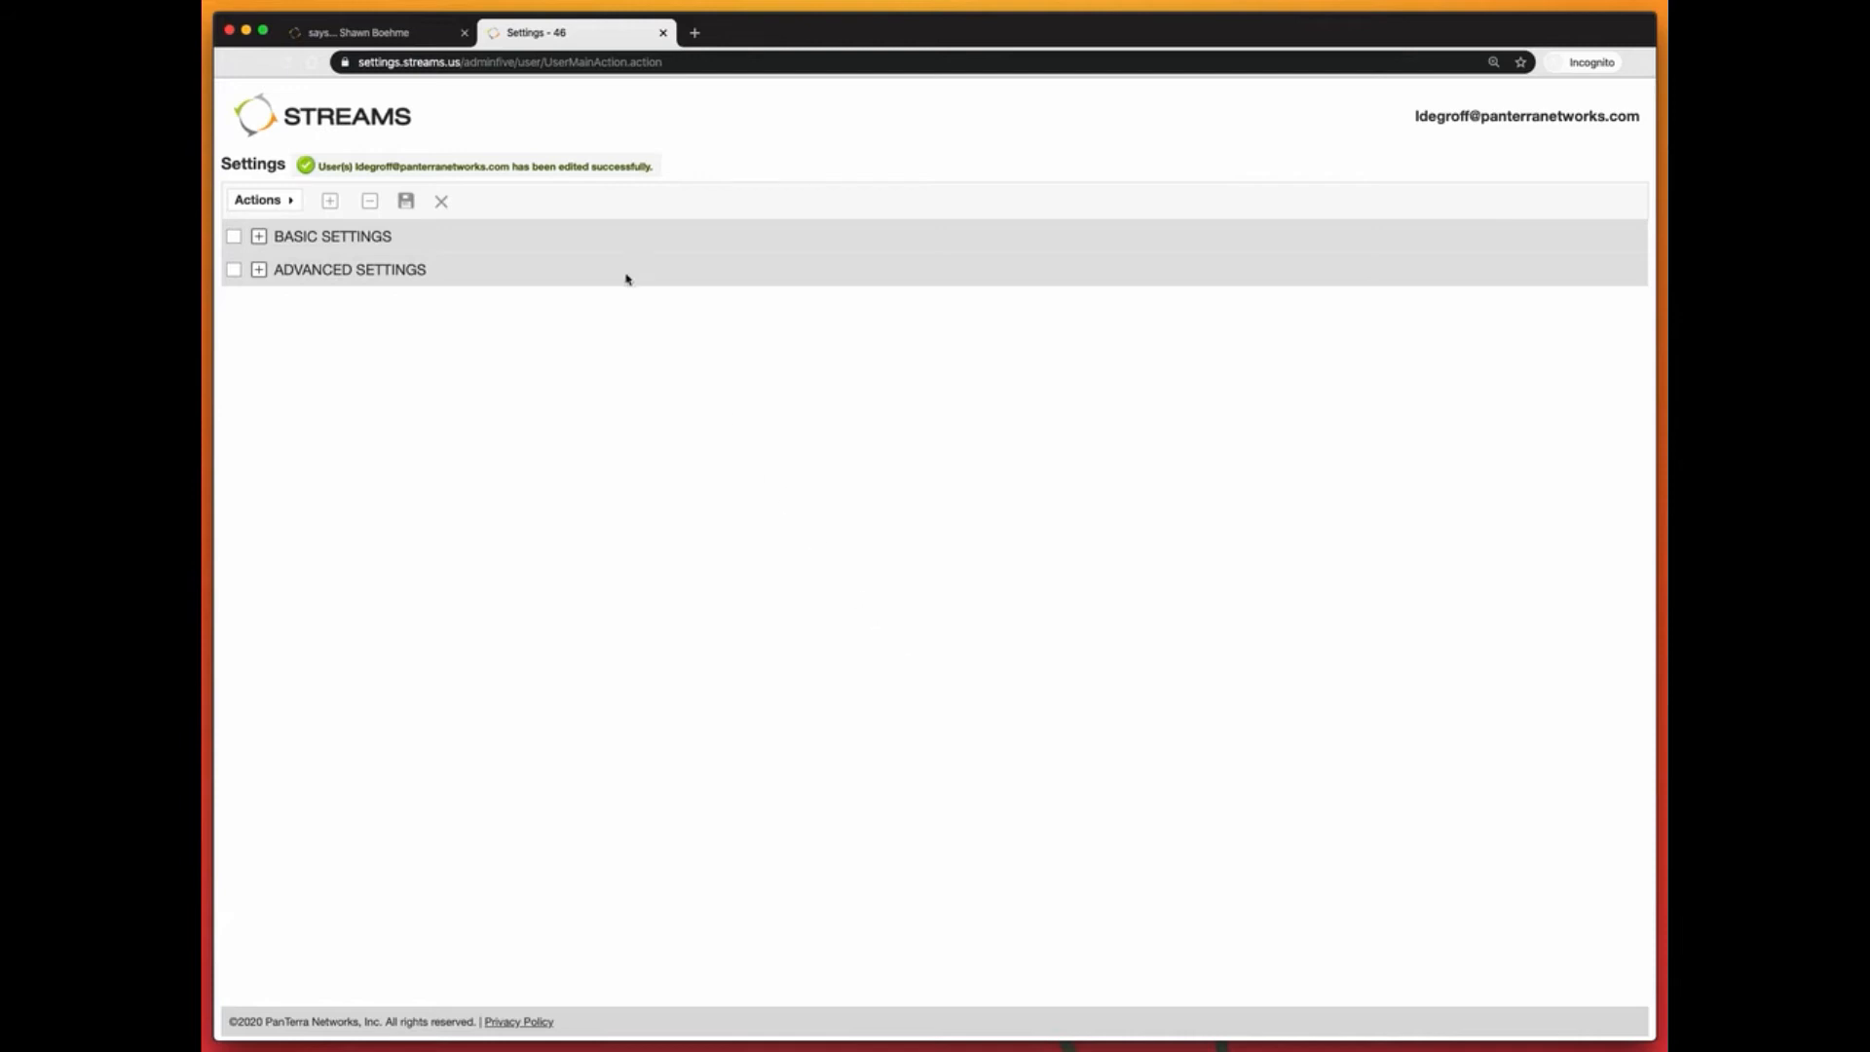
{"action": "left_click", "coordinate": [662, 34]}
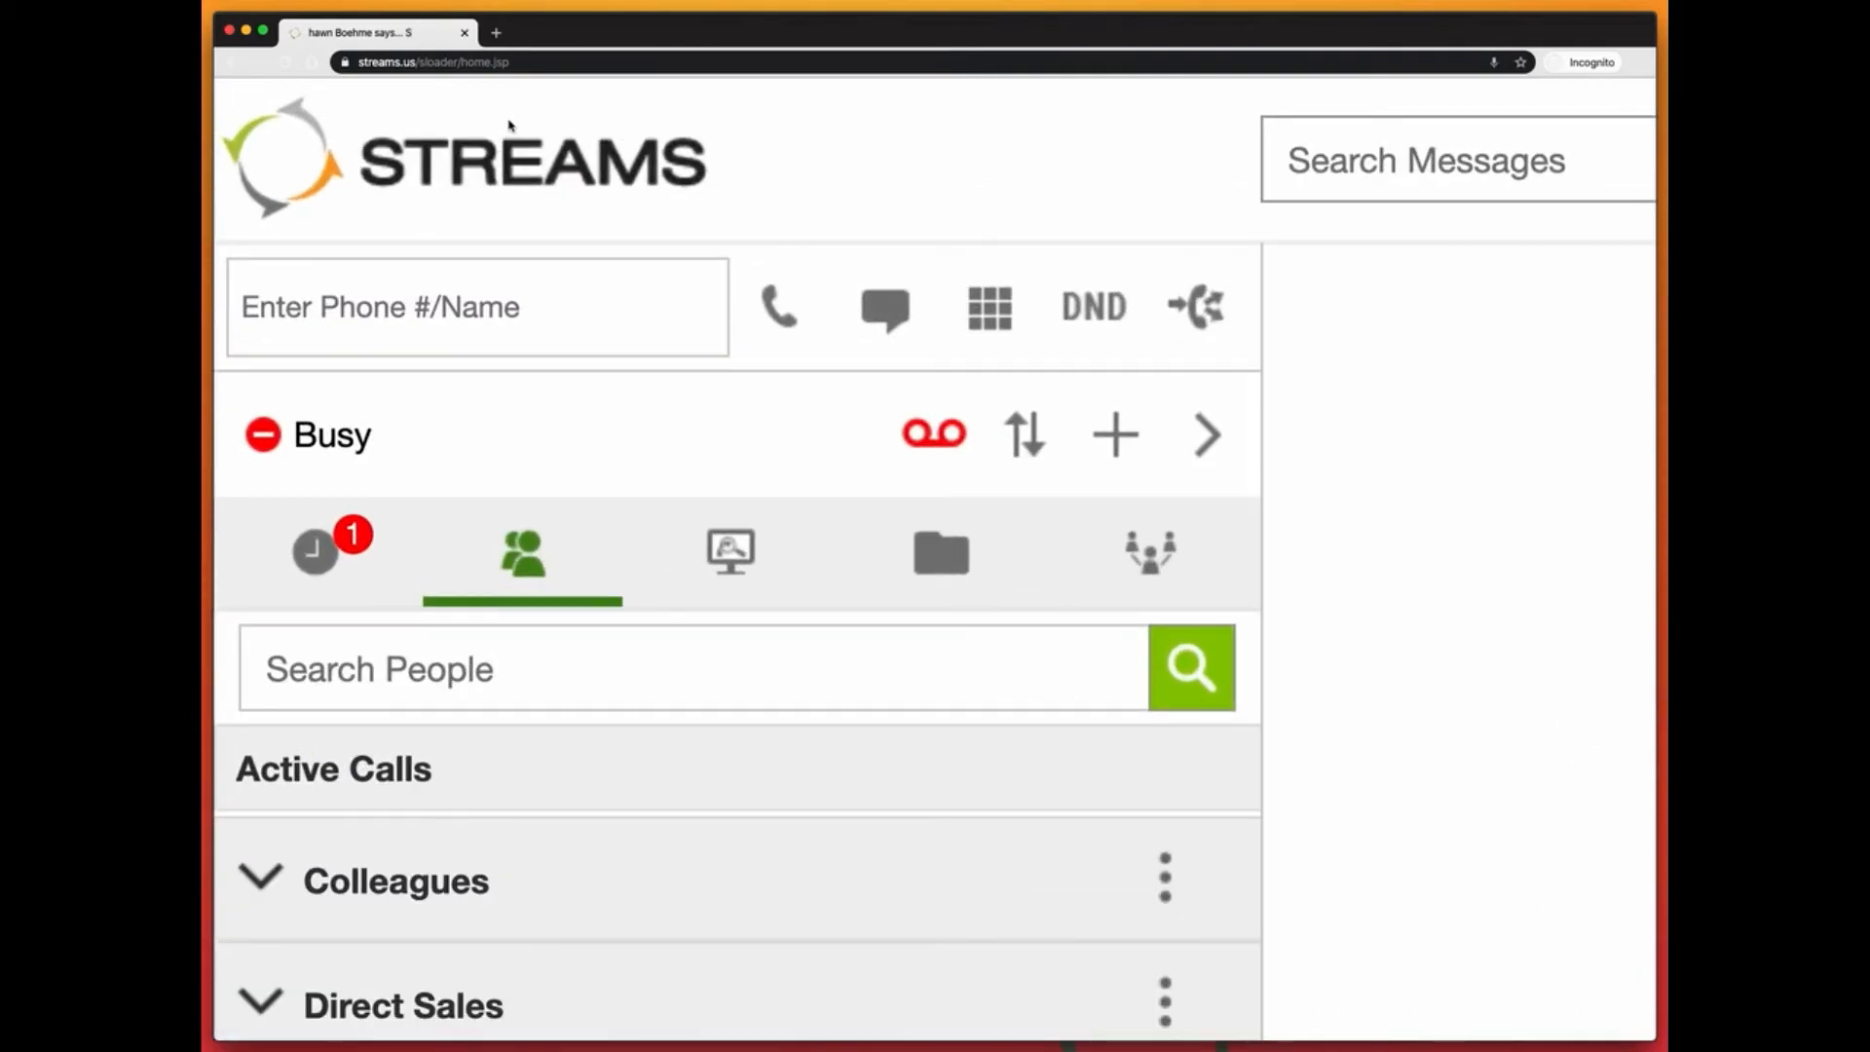
Step: Pick DAILY in the Active Call Forward Plan chooser and save it
{"action": "left_click", "coordinate": [539, 154]}
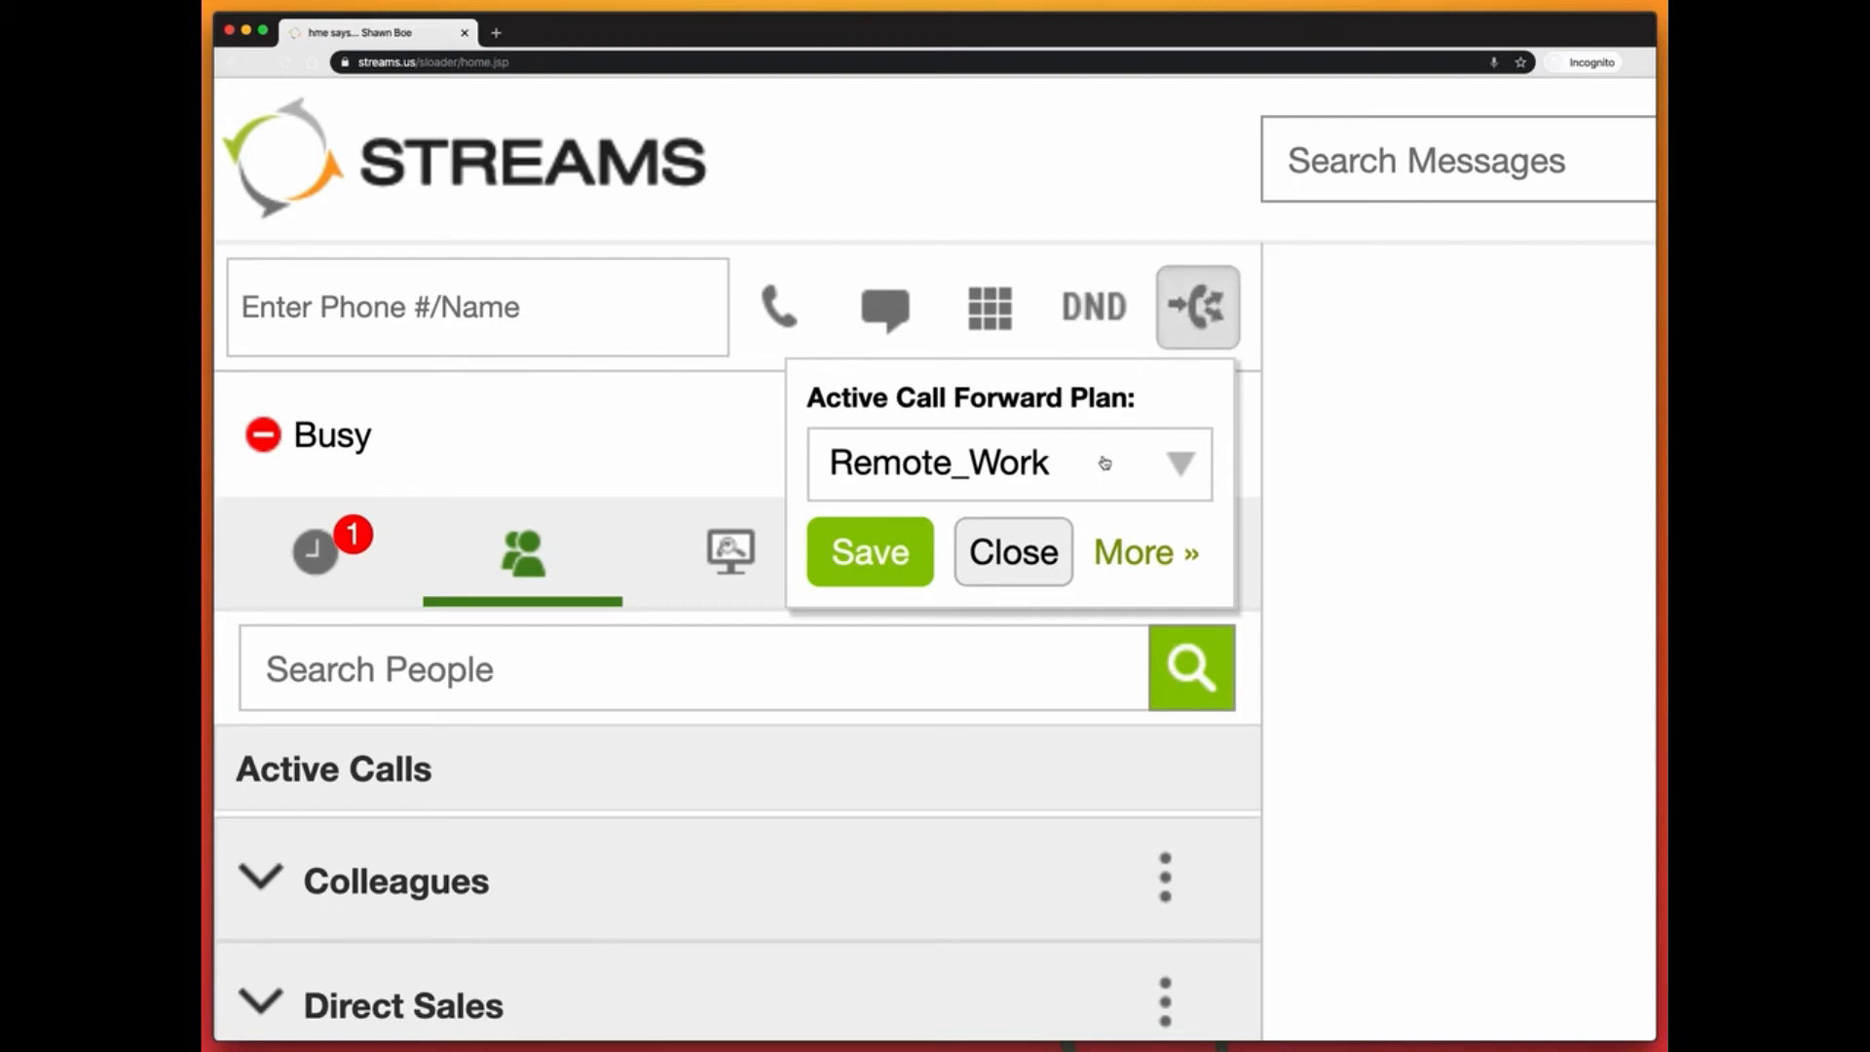
{"action": "left_click", "coordinate": [1098, 462]}
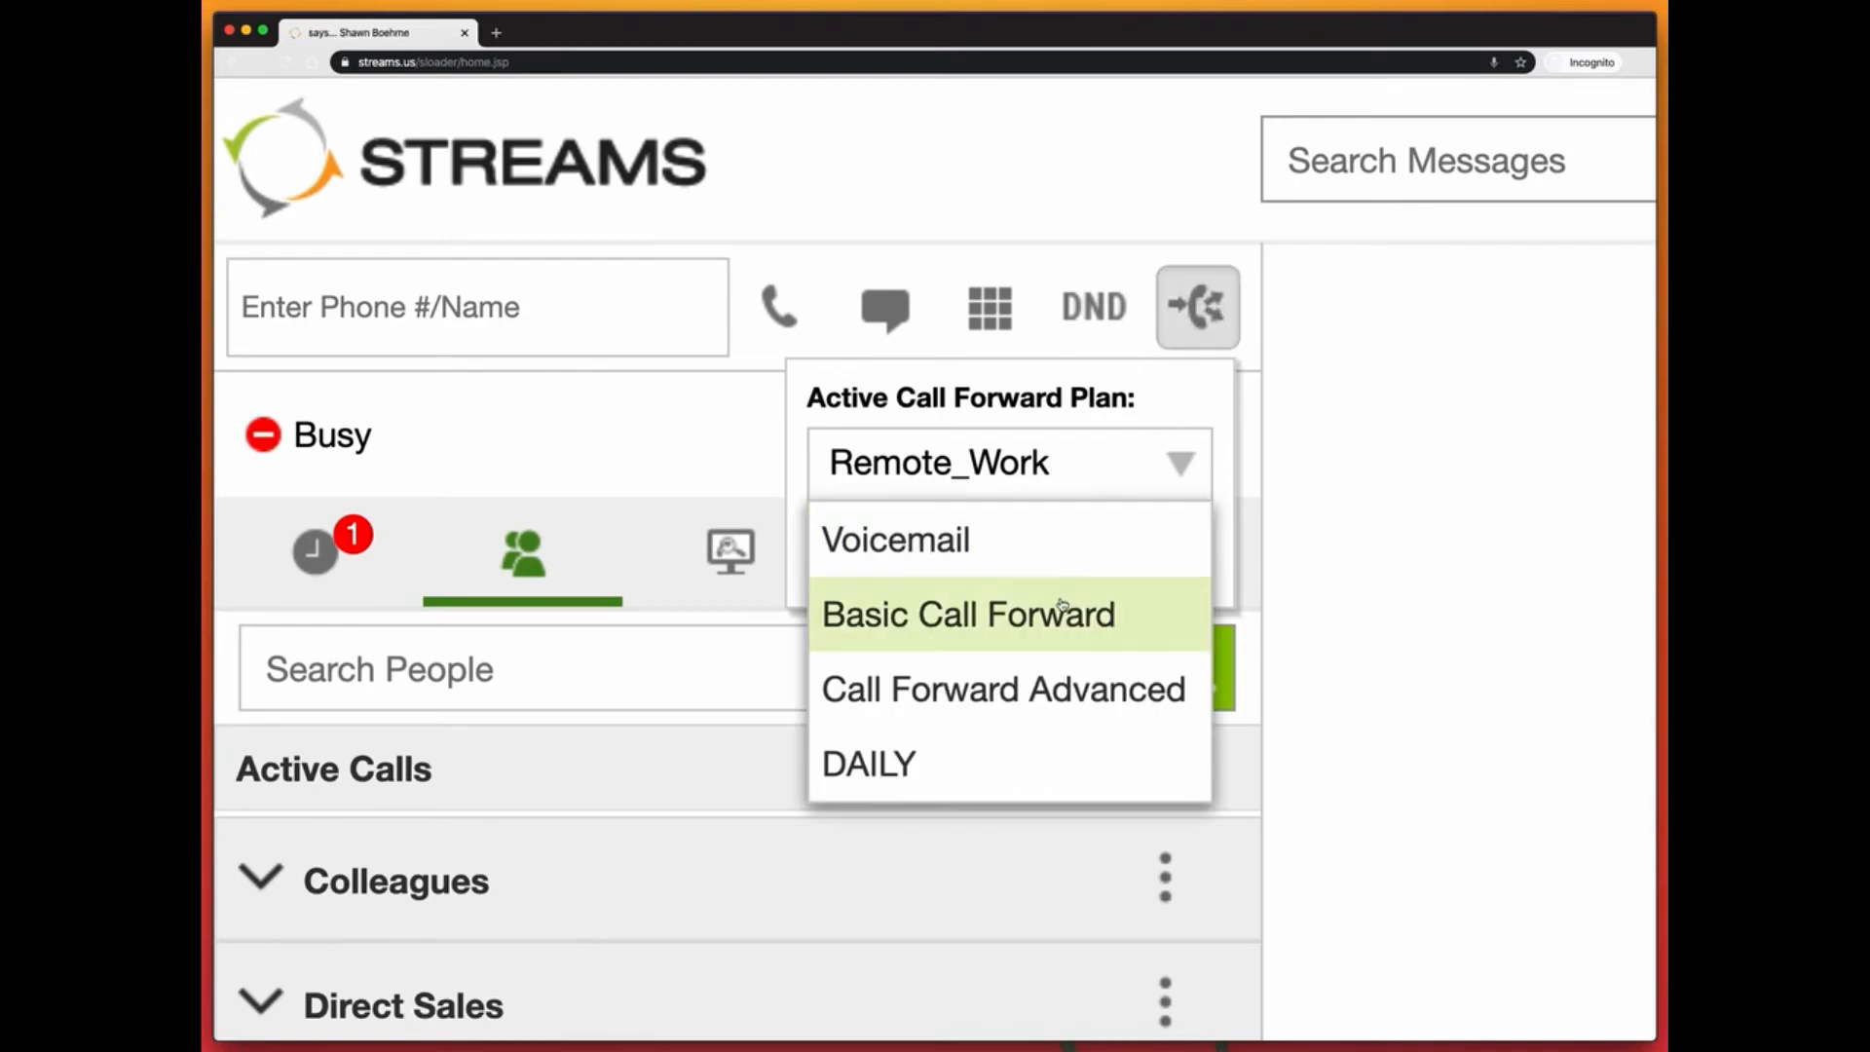
{"action": "scroll", "coordinate": [1061, 604], "scroll_direction": "down", "scroll_amount": 1}
{"action": "scroll", "coordinate": [1062, 604], "scroll_direction": "down", "scroll_amount": 2}
{"action": "scroll", "coordinate": [1062, 604], "scroll_direction": "up", "scroll_amount": 3}
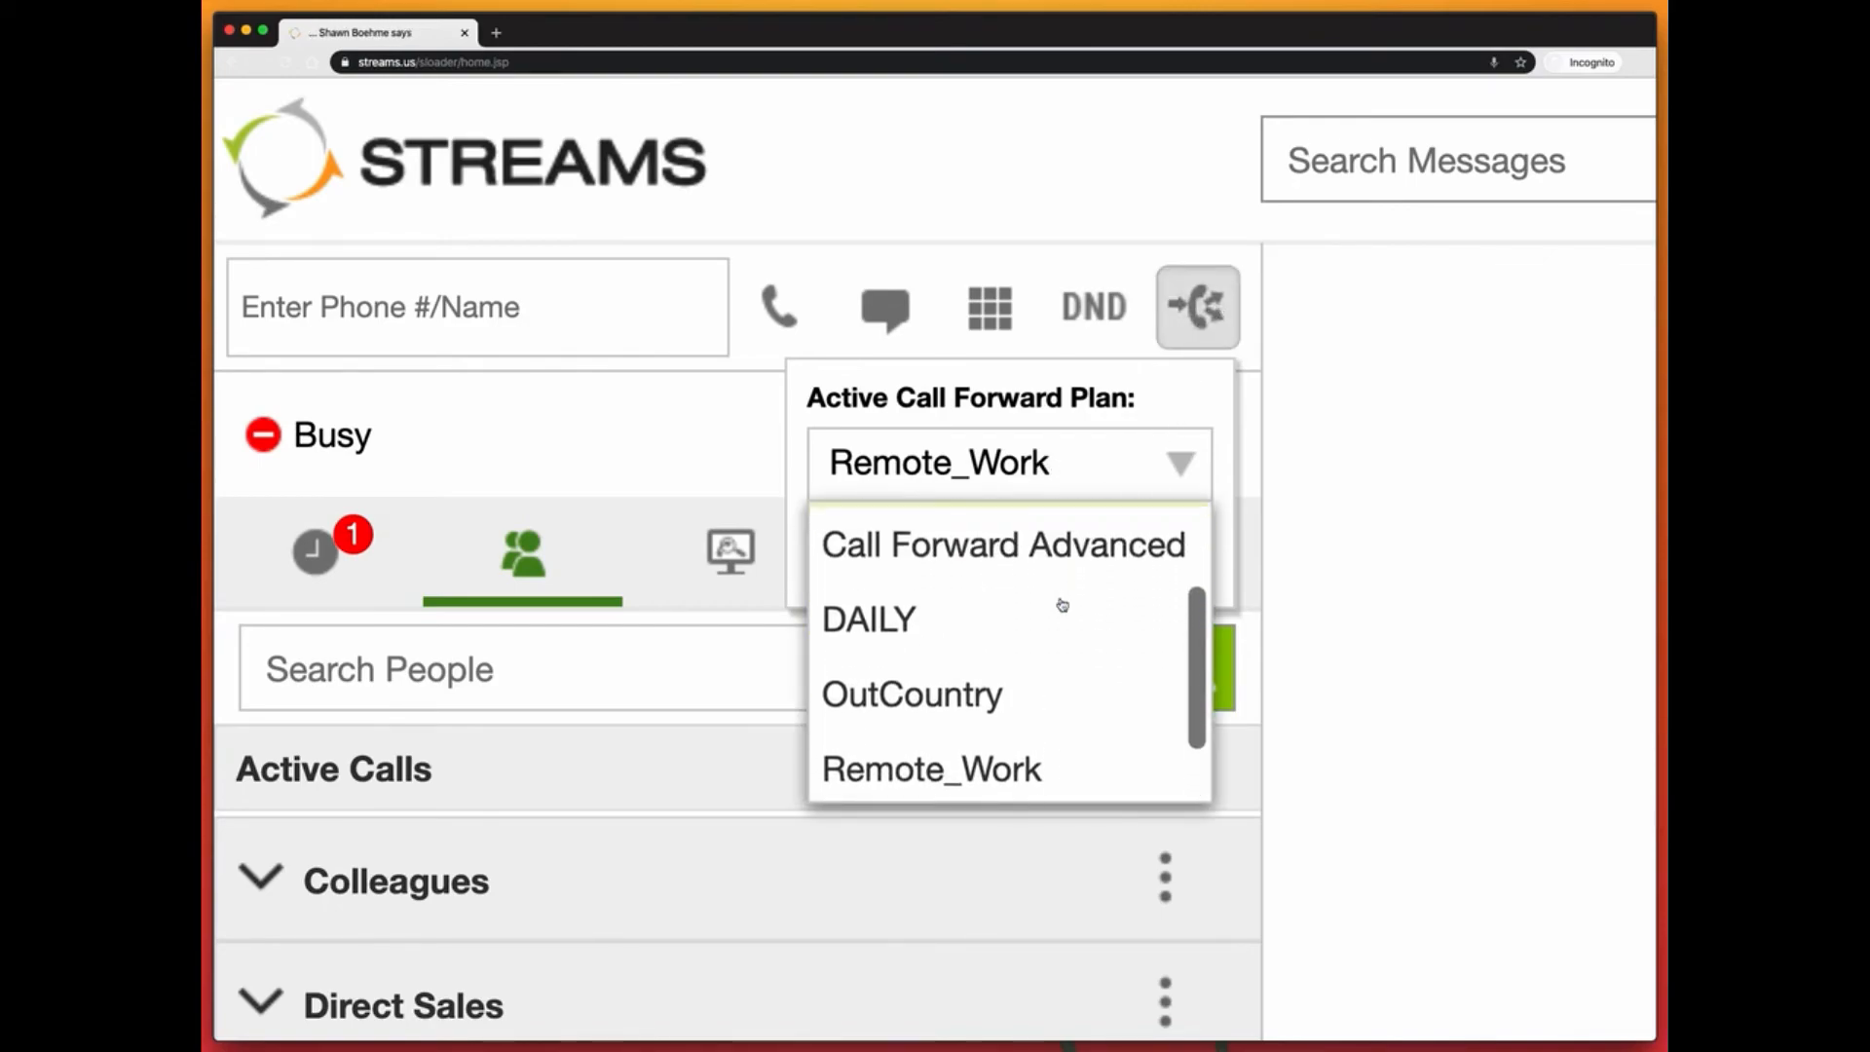
{"action": "scroll", "coordinate": [1062, 605], "scroll_direction": "down", "scroll_amount": 3}
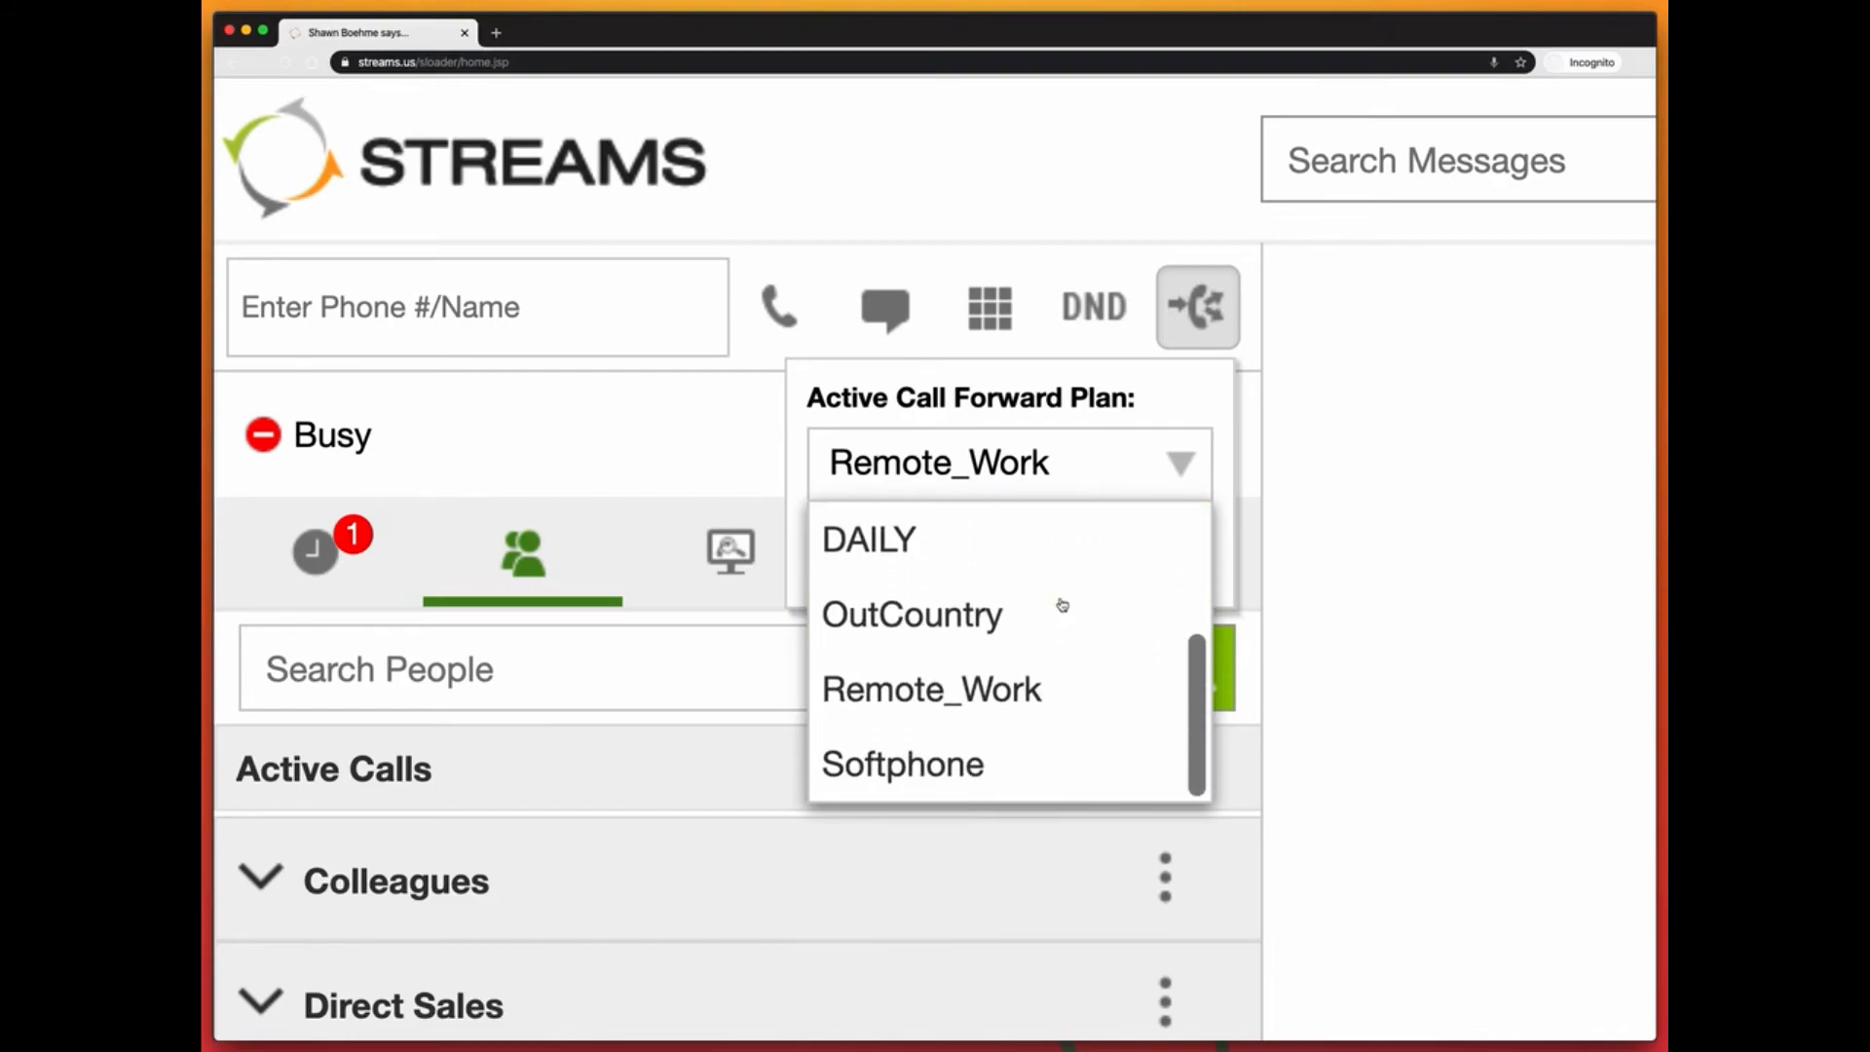
{"action": "scroll", "coordinate": [1060, 605], "scroll_direction": "up", "scroll_amount": 1}
{"action": "left_click", "coordinate": [951, 605]}
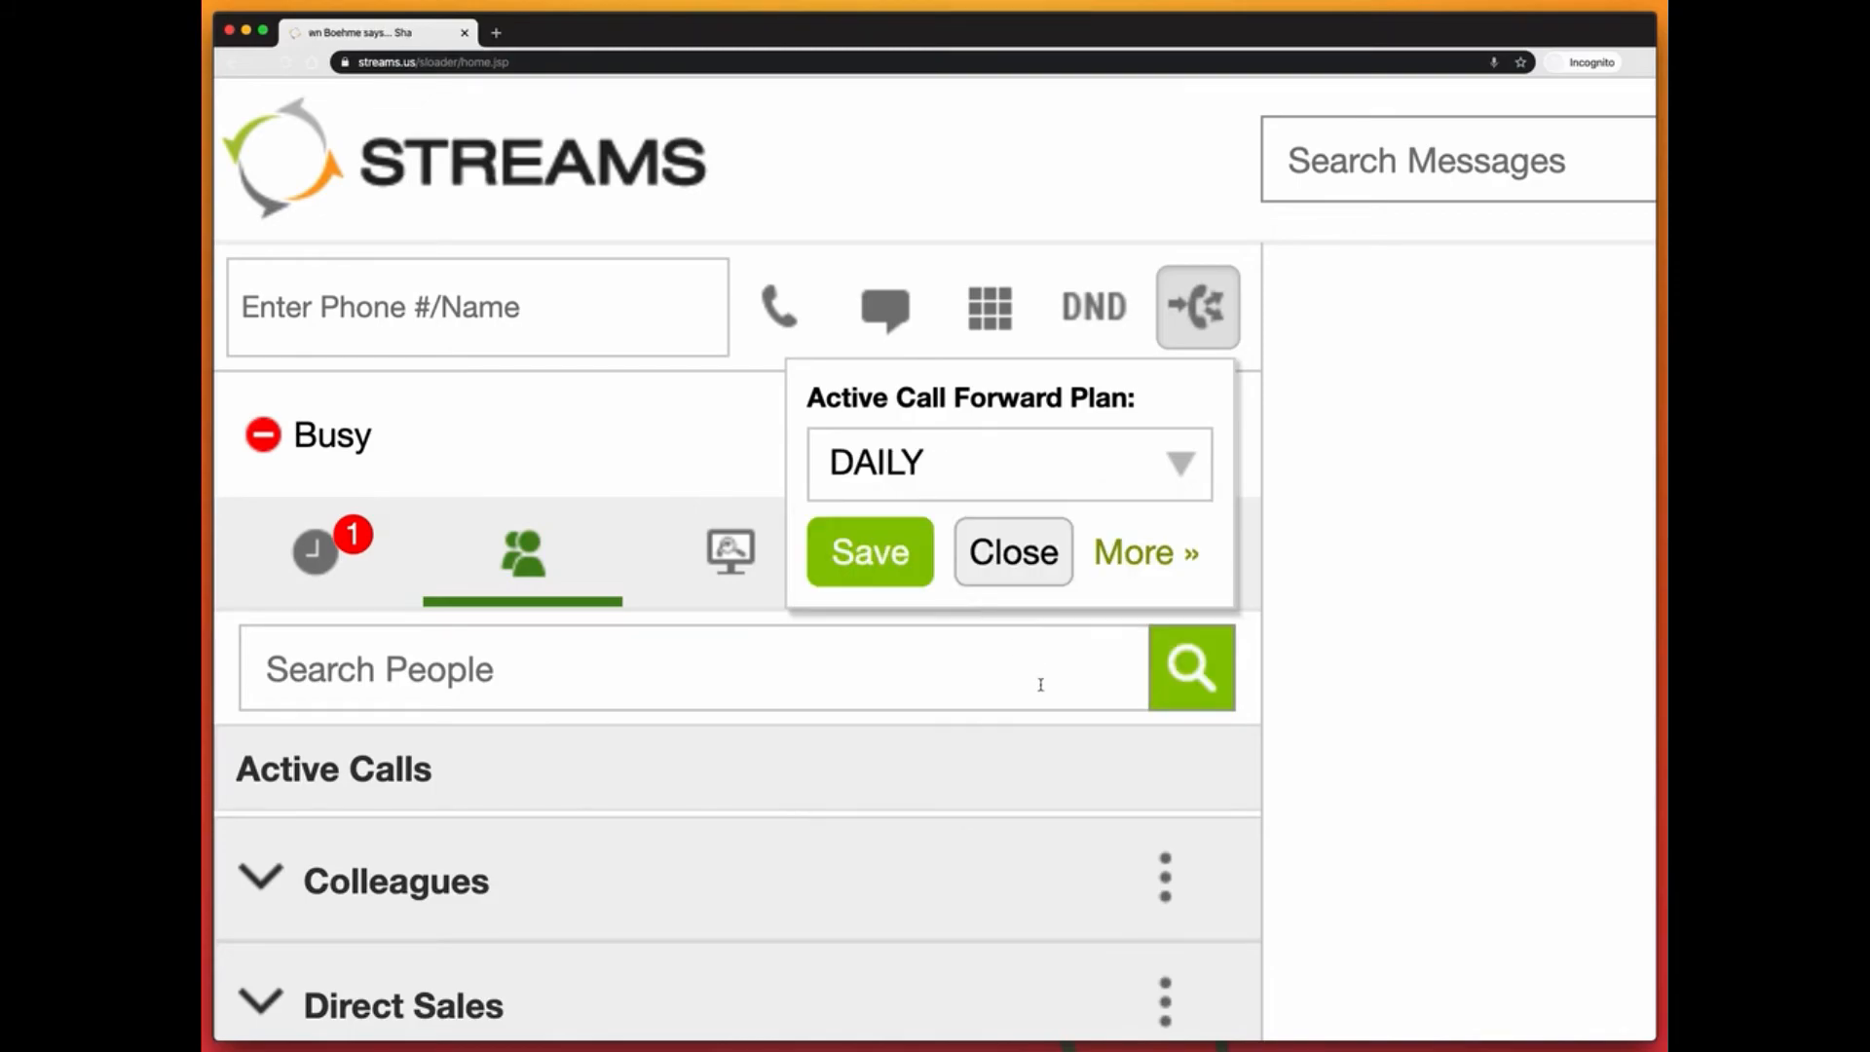
{"action": "left_click", "coordinate": [886, 555]}
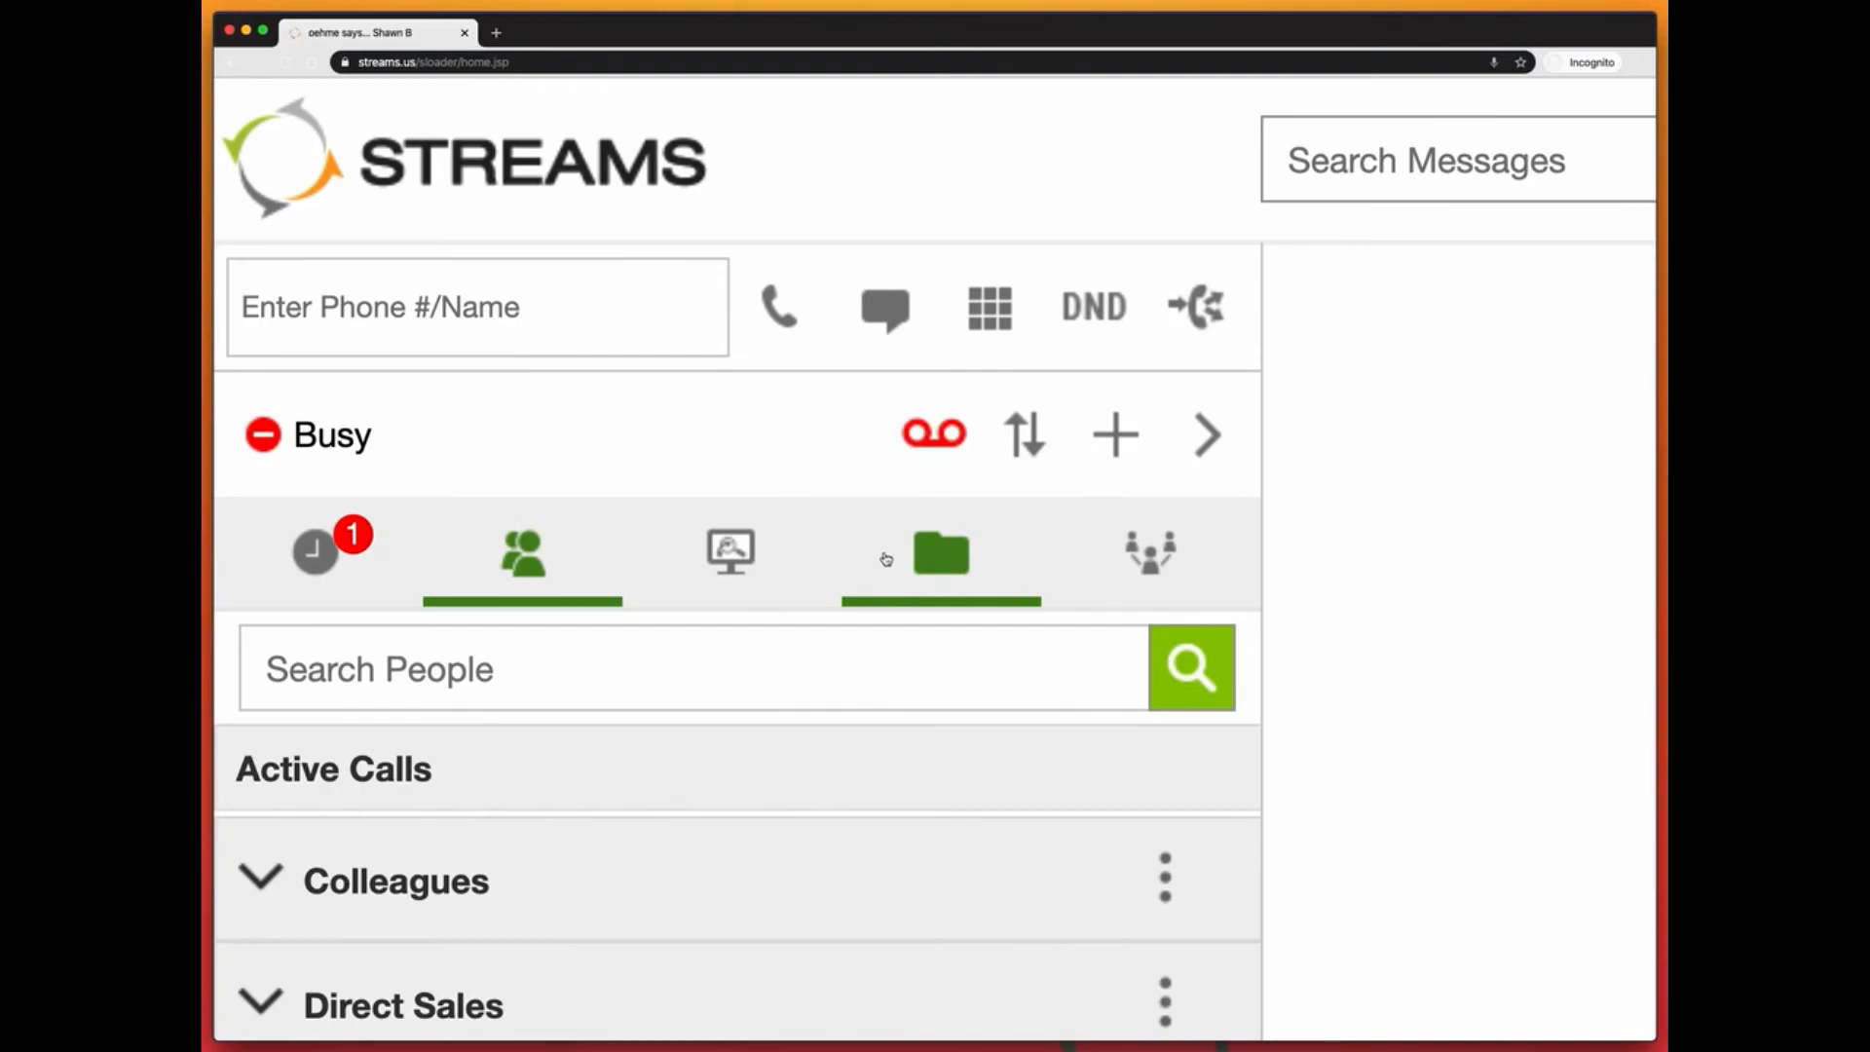
{"action": "left_click", "coordinate": [1211, 305]}
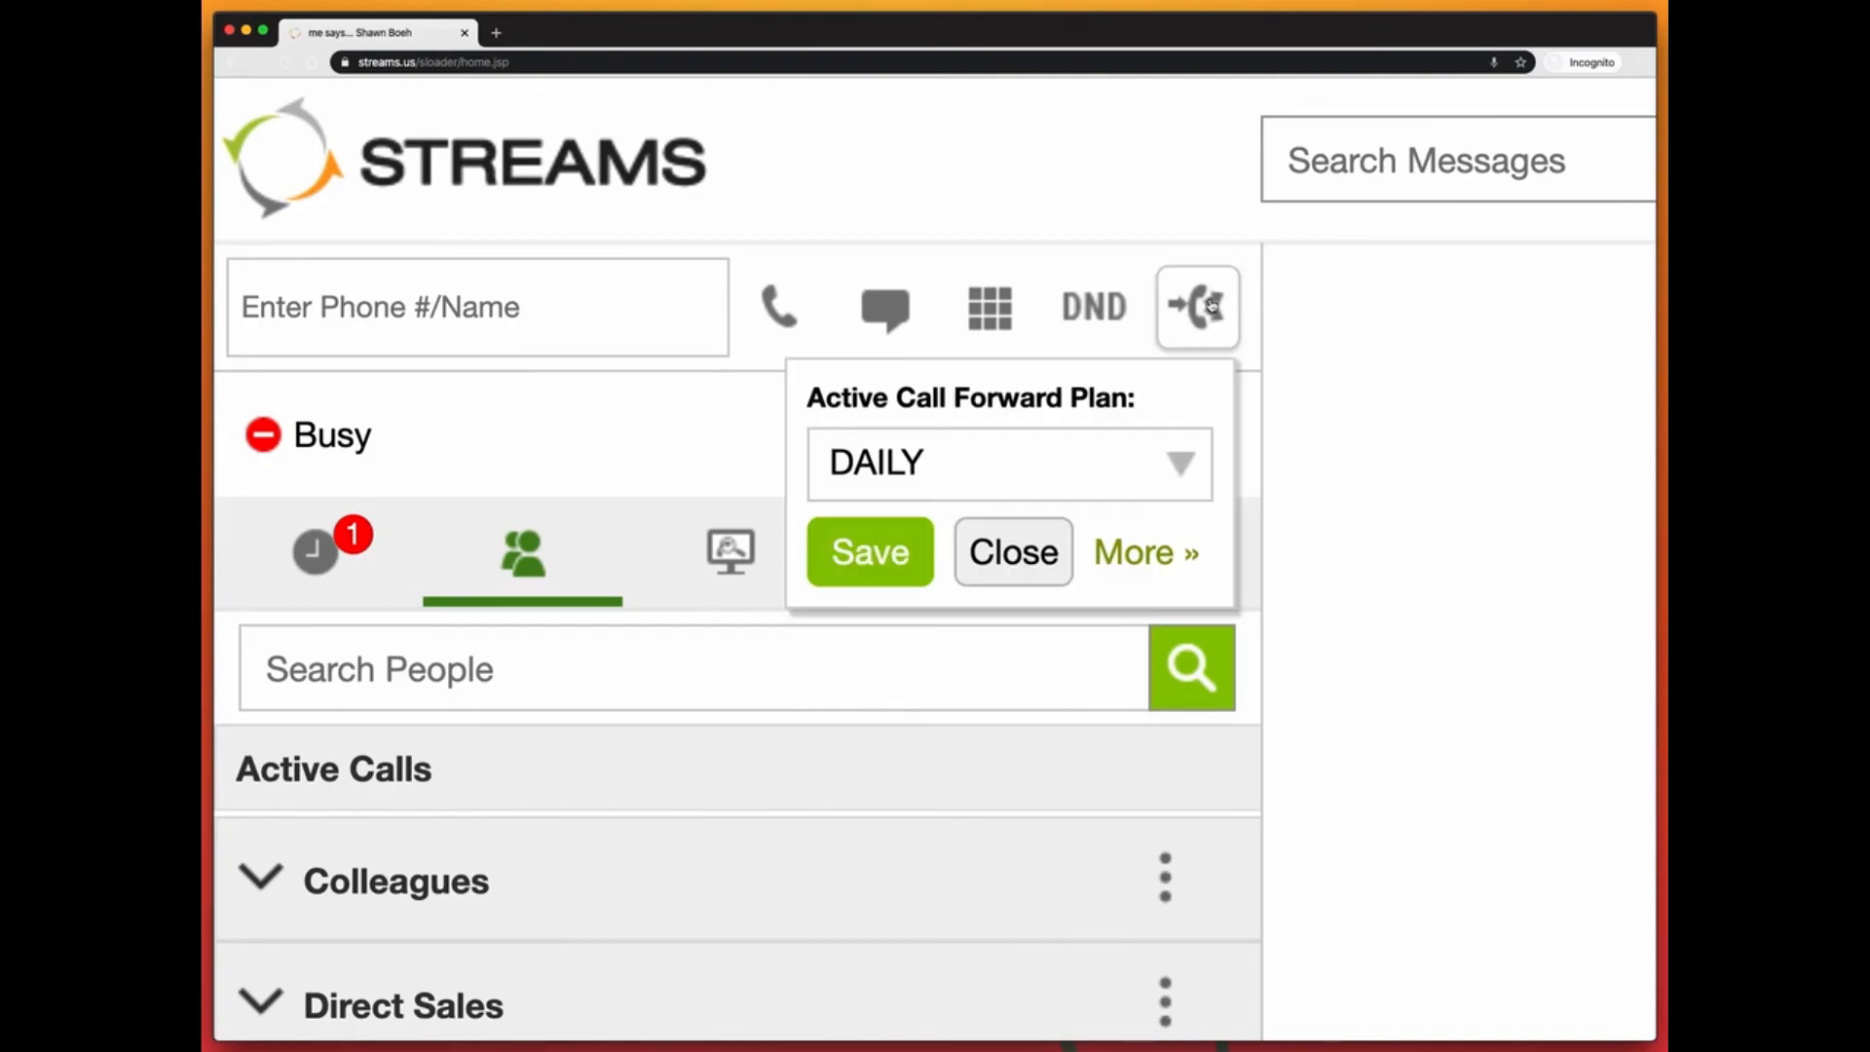
{"action": "key", "text": "super+minus"}
Step: Select Remote_Work in the Active Call Forward Plan dropdown and save it
{"action": "key", "text": "super+0"}
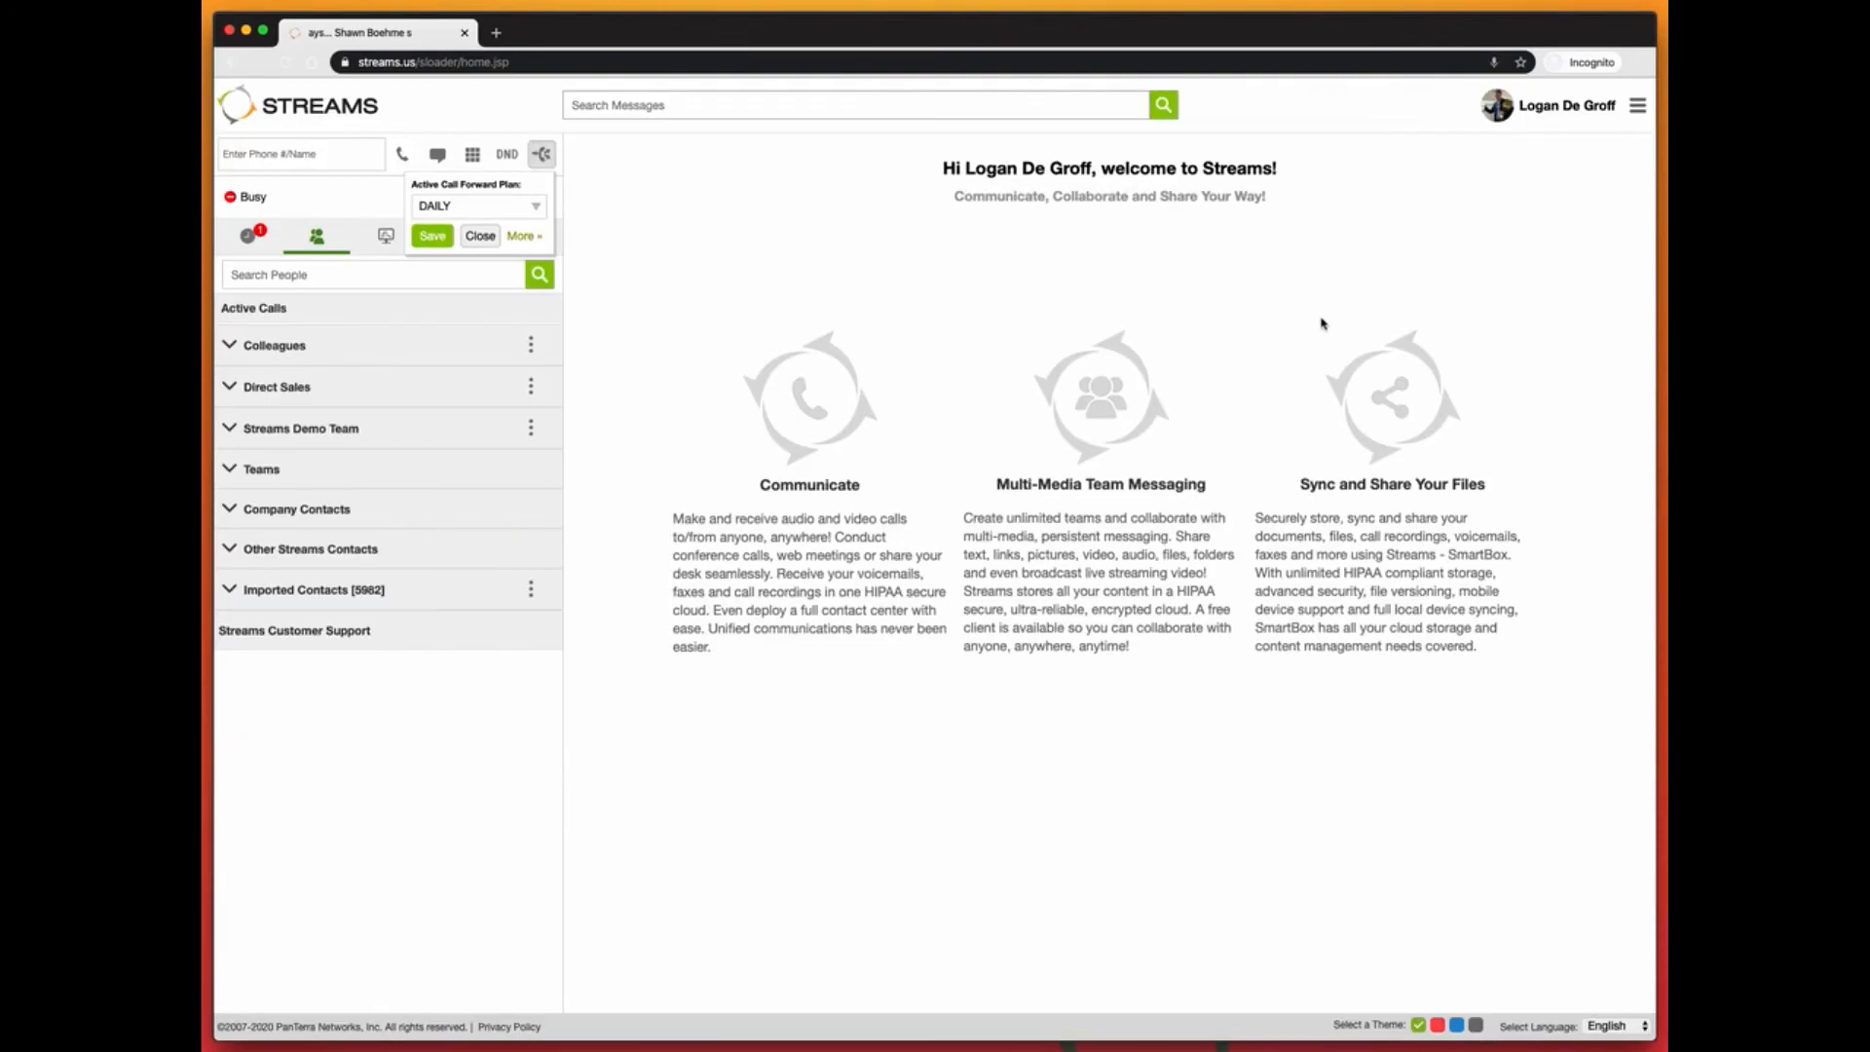
{"action": "left_click", "coordinate": [506, 206]}
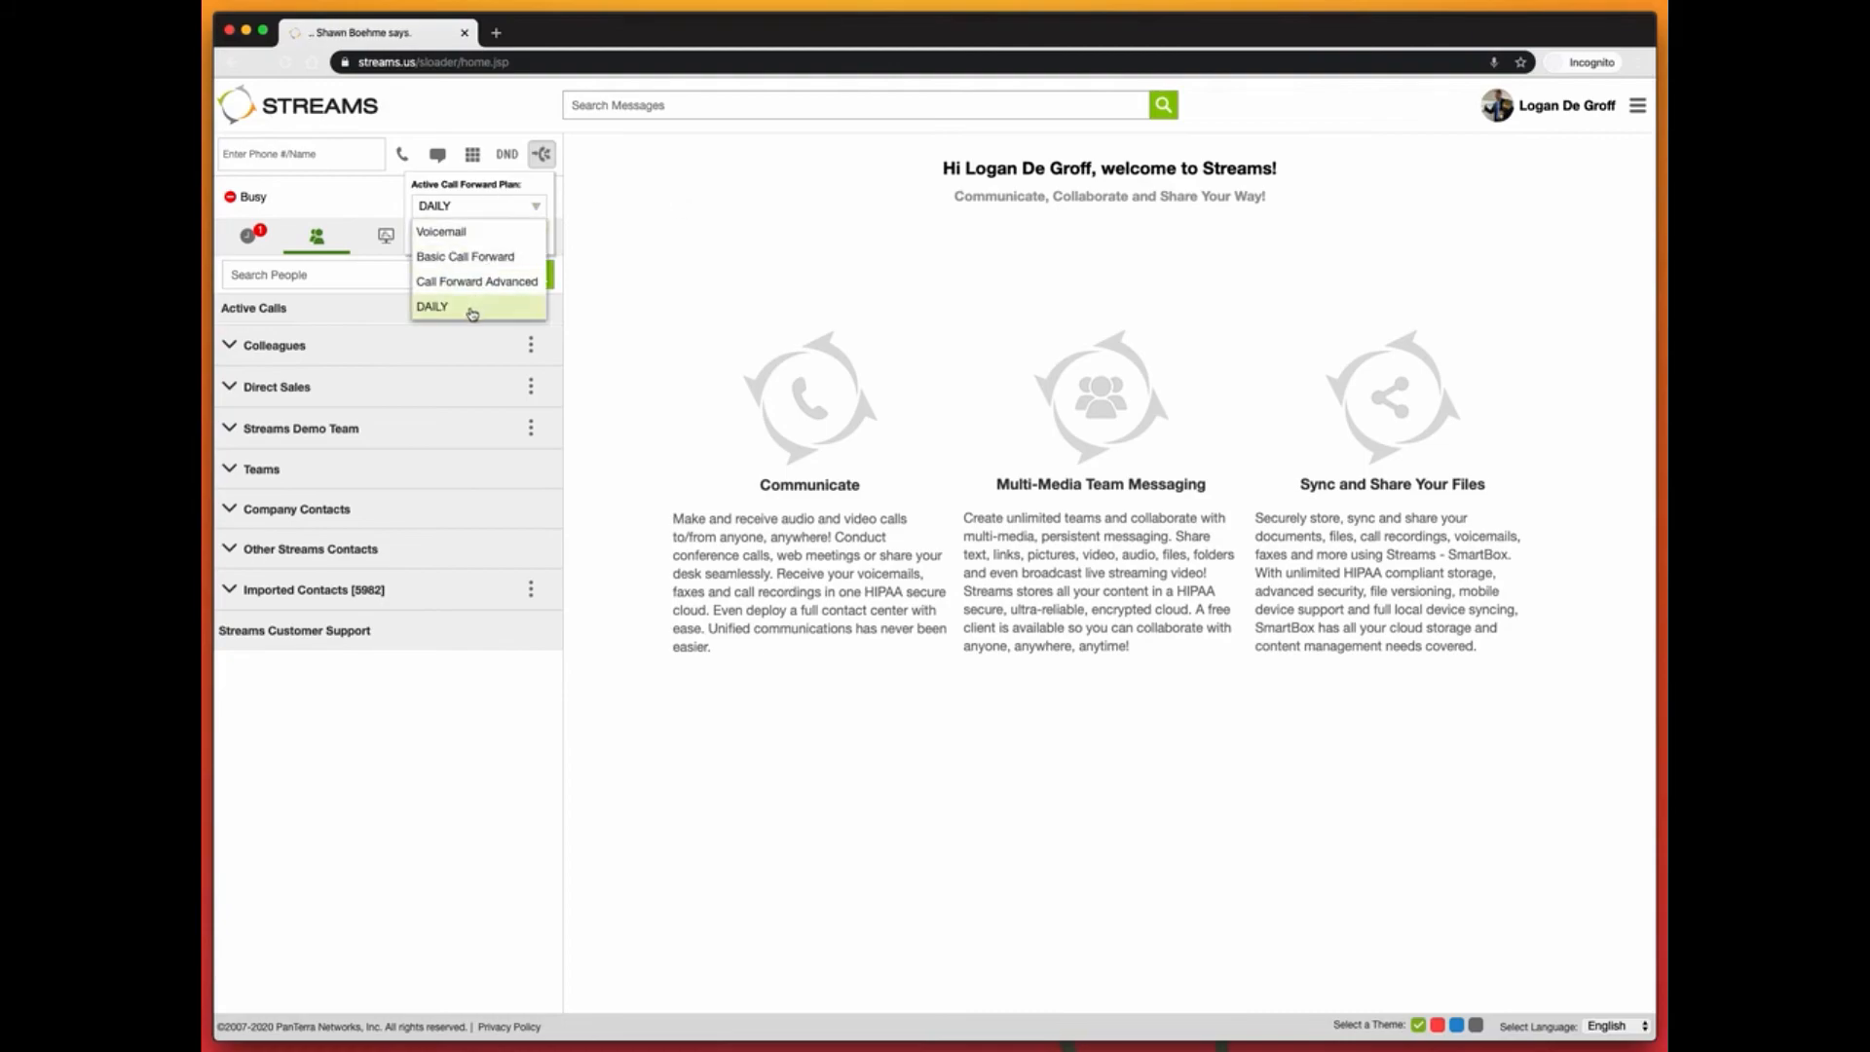
{"action": "scroll", "coordinate": [471, 297], "scroll_direction": "down", "scroll_amount": 1}
{"action": "left_click", "coordinate": [468, 290]}
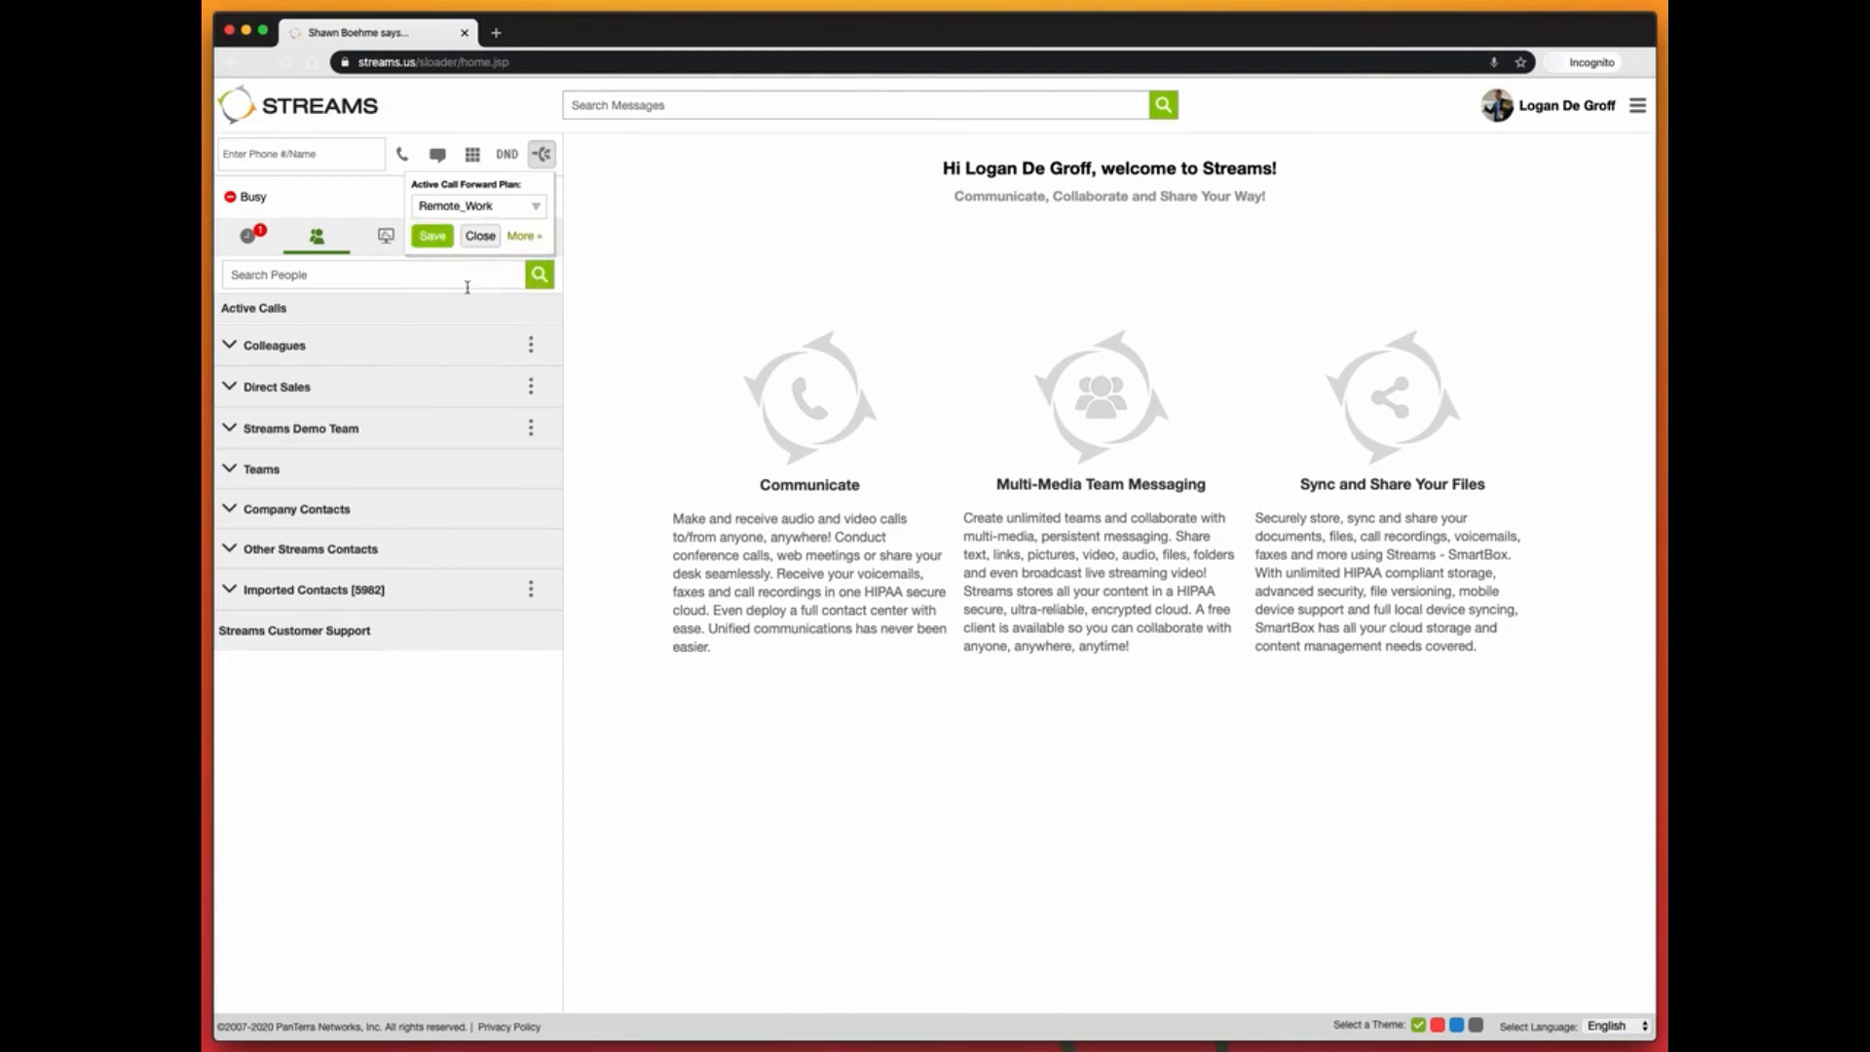
{"action": "left_click", "coordinate": [426, 238]}
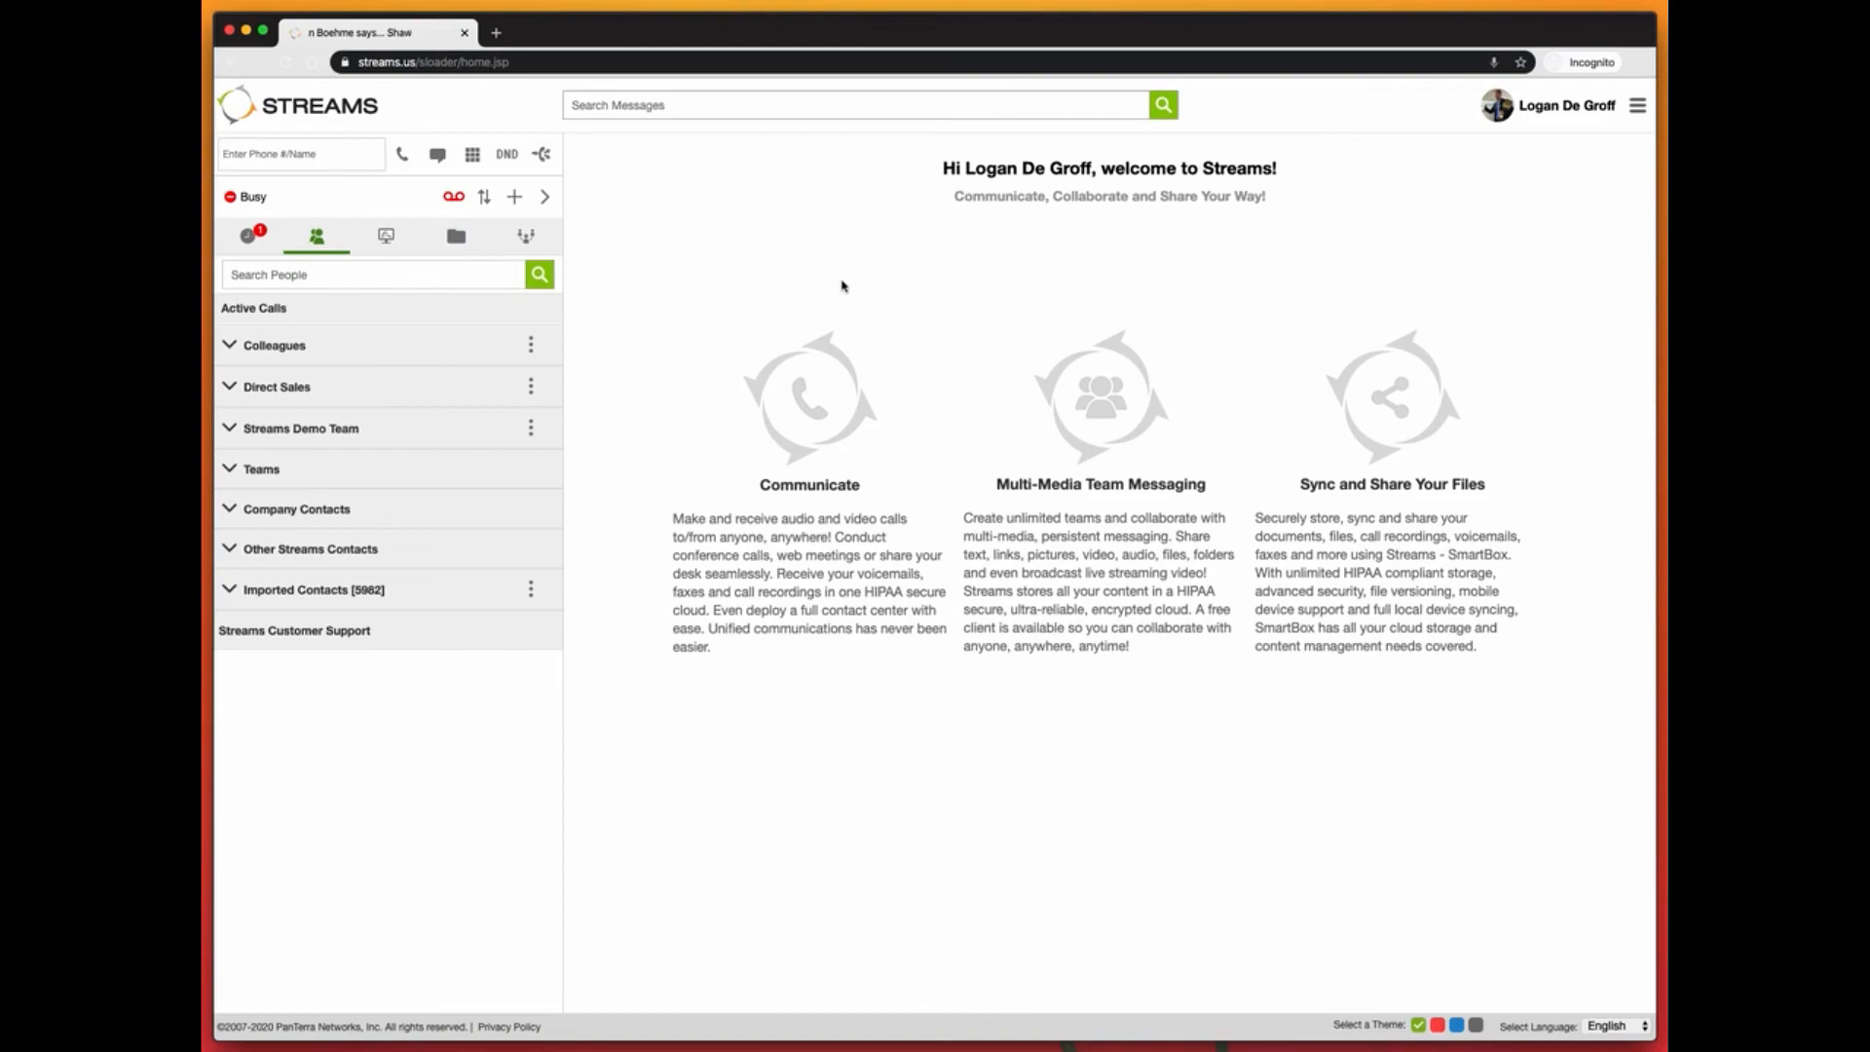